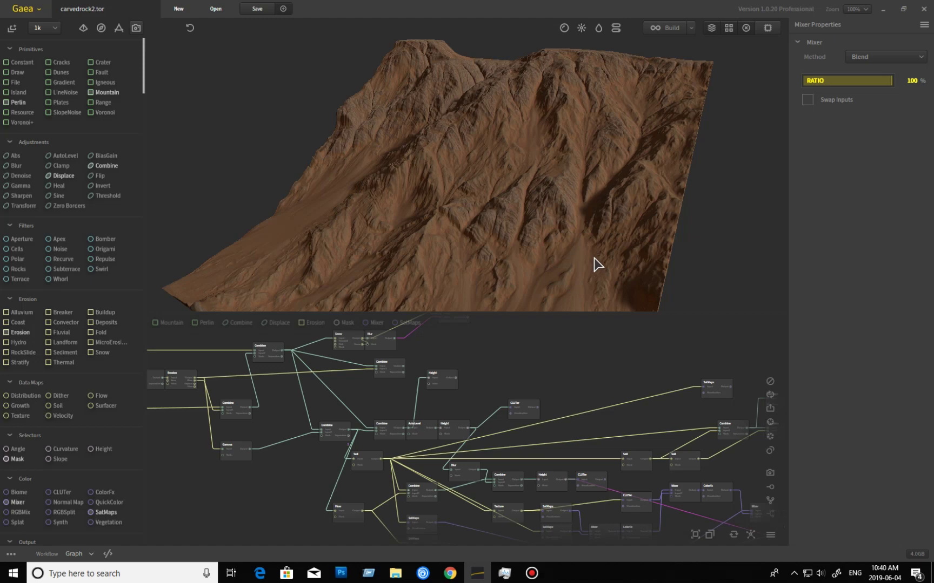
Preview the Screen 100% Combine node's white eroded terrain from several angles, then select another Combine node.
middle_click_drag(479, 381, 513, 426)
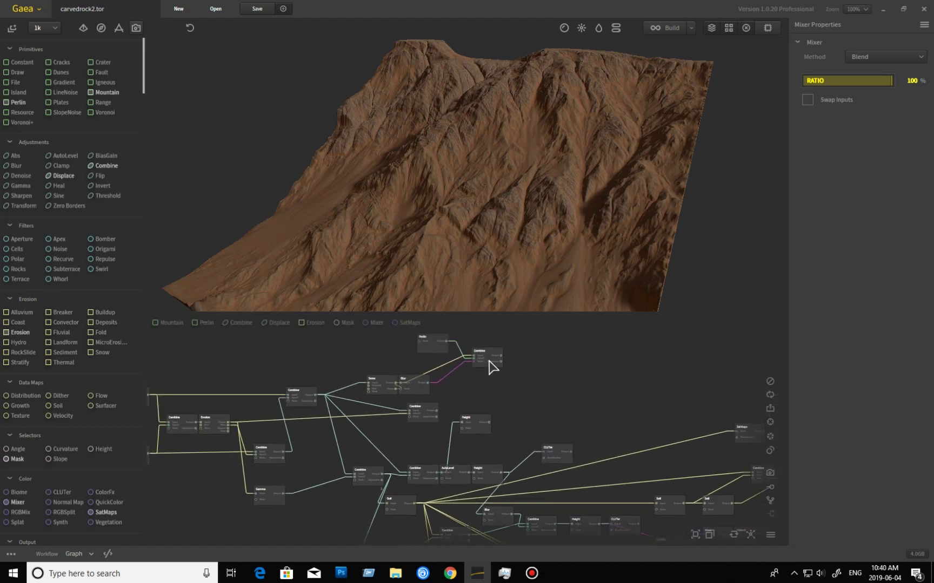
left_click(489, 362)
left_click_drag(483, 230, 522, 276)
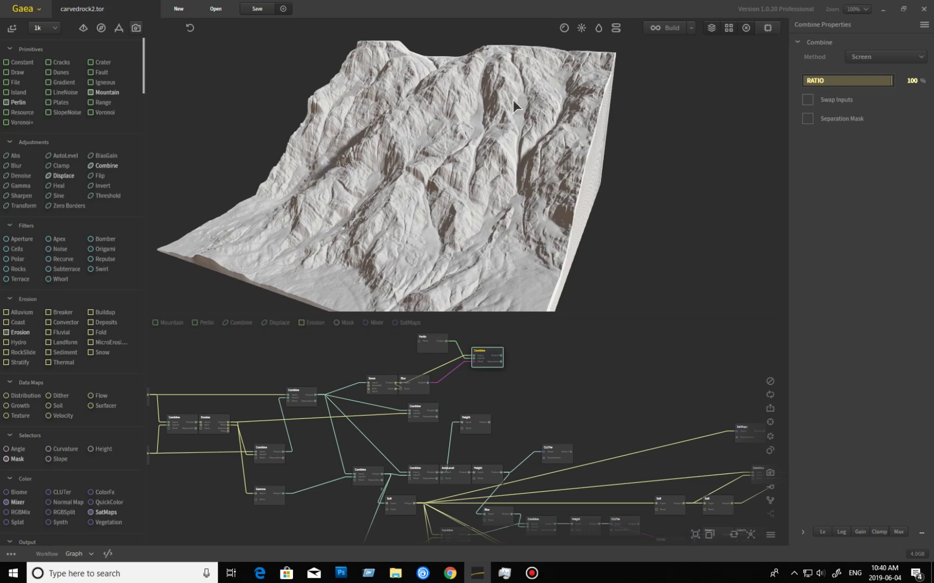
left_click_drag(486, 181, 490, 270)
scroll(498, 235, "up", 3)
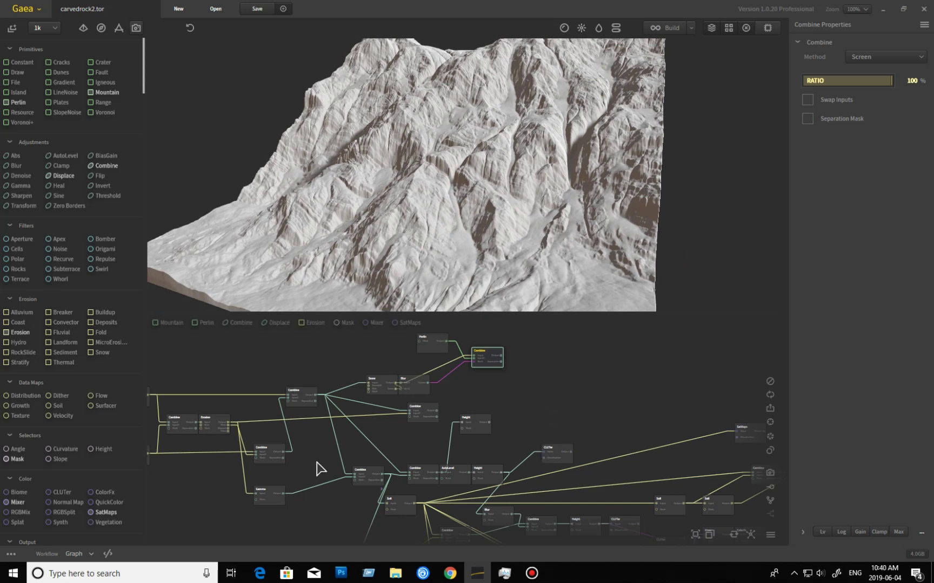
left_click(371, 404)
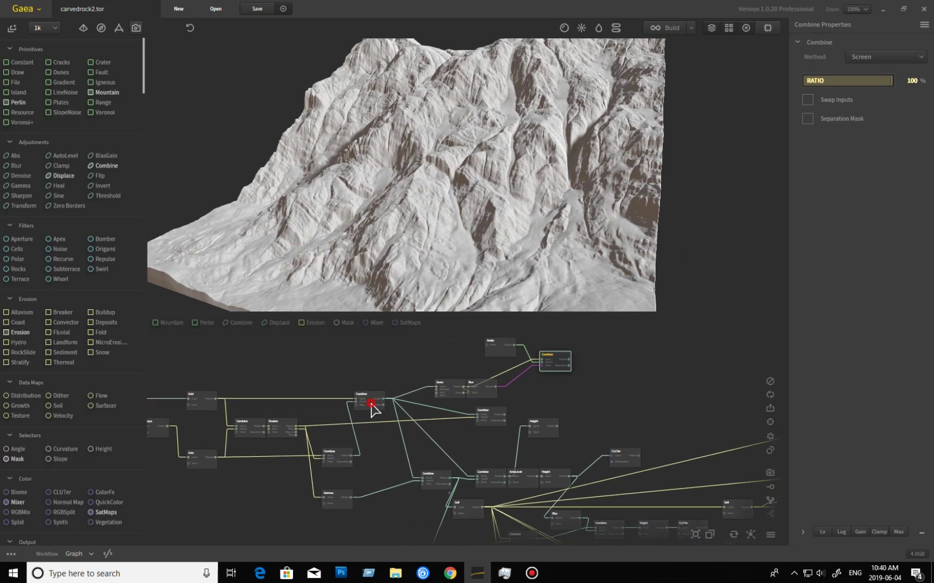
Inspect the Blend Combine's terrain, then the Erosion node's eroded mountain from several angles.
mouse_move(484, 217)
left_mouse_down()
mouse_move(507, 204)
mouse_move(498, 226)
left_mouse_up()
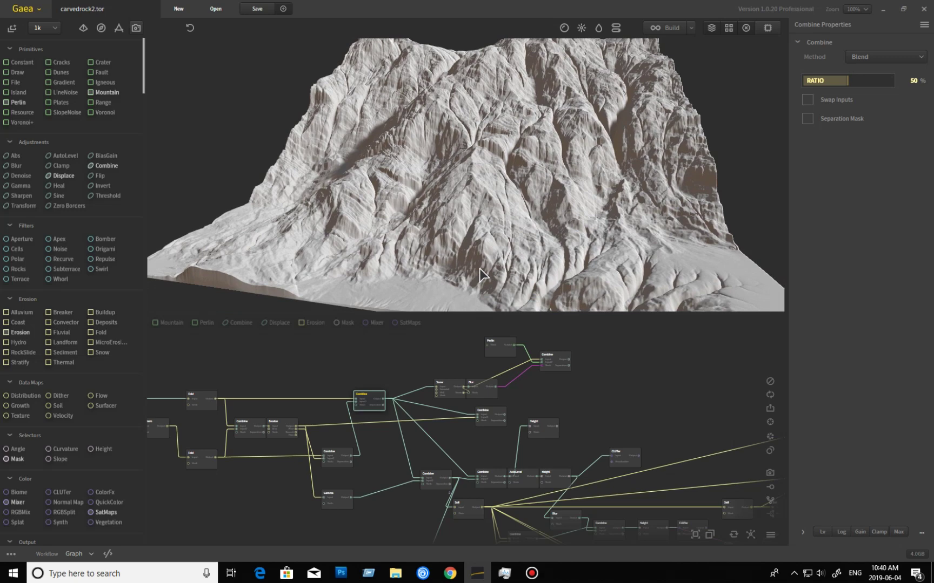
left_click(282, 431)
left_click_drag(437, 240, 450, 229)
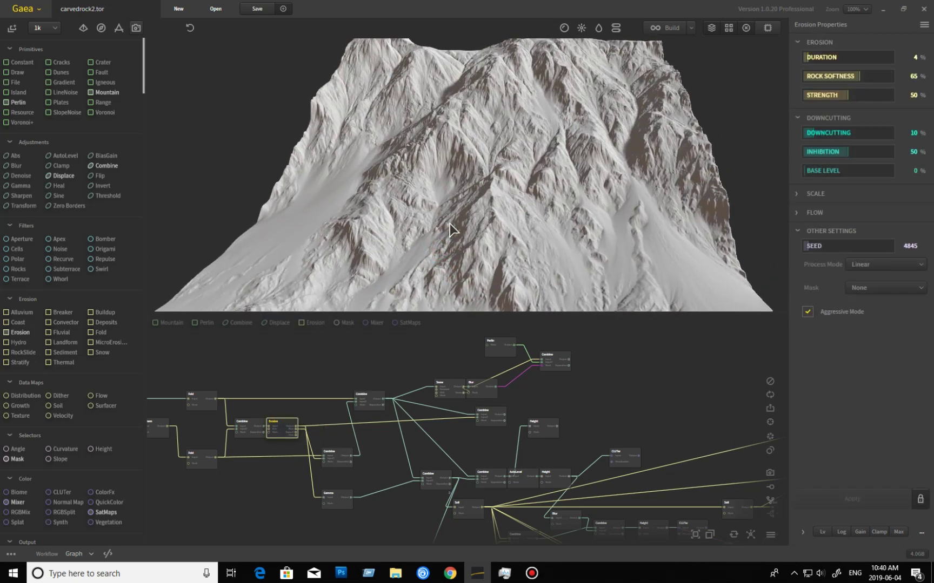
scroll(449, 225, "down", 2)
scroll(449, 226, "up", 5)
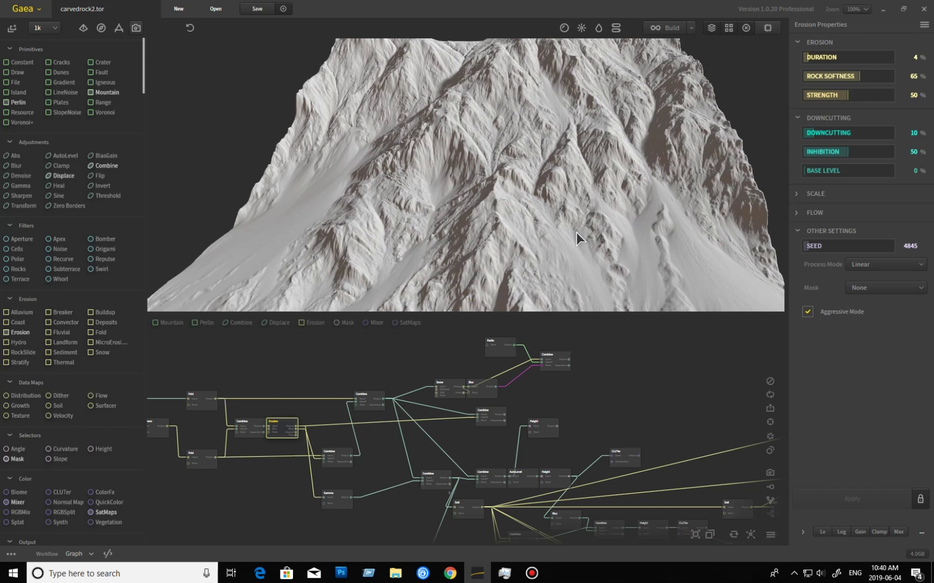
left_click_drag(582, 237, 625, 205)
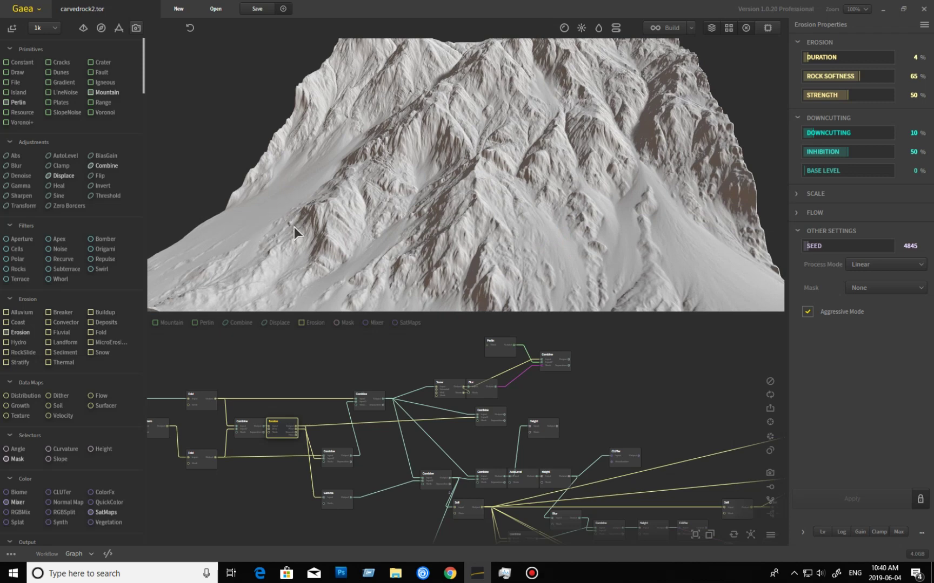
mouse_move(430, 280)
left_mouse_down()
mouse_move(401, 240)
mouse_move(435, 287)
mouse_move(447, 279)
left_mouse_up()
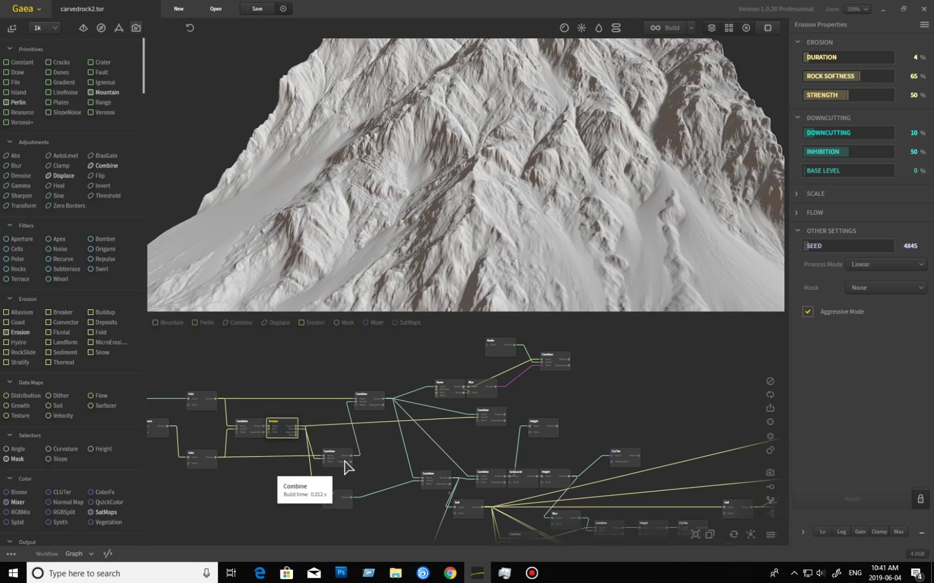
mouse_move(526, 183)
left_mouse_down()
mouse_move(469, 236)
mouse_move(527, 165)
left_mouse_up()
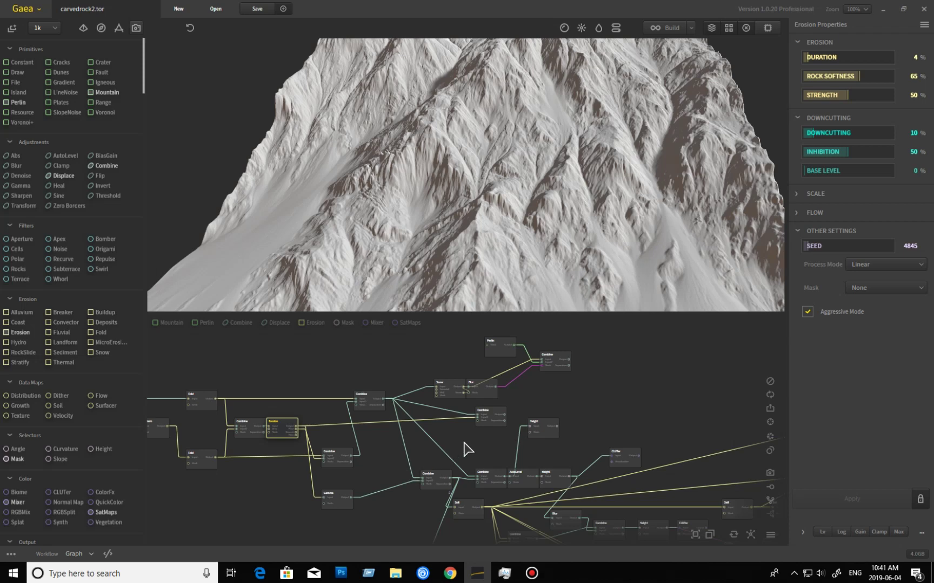
Compare the Blend and Max Combine outputs, settling on Max at 100% as a full tile.
left_click(490, 417)
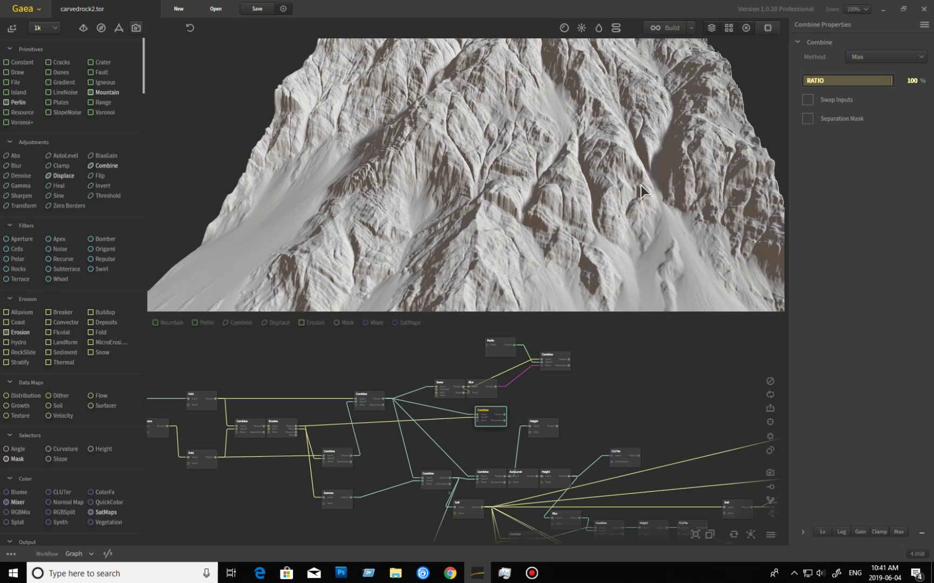
left_click(377, 404)
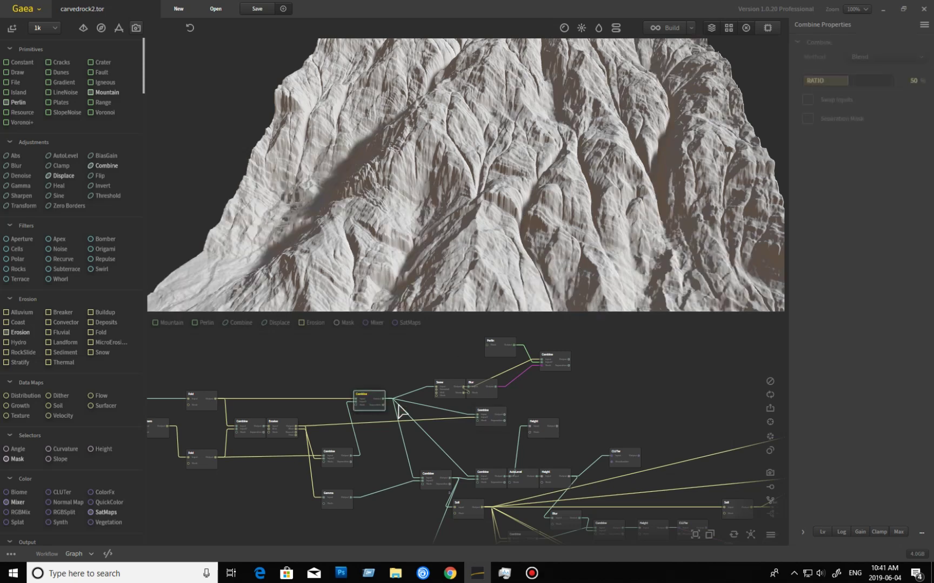
left_click(491, 417)
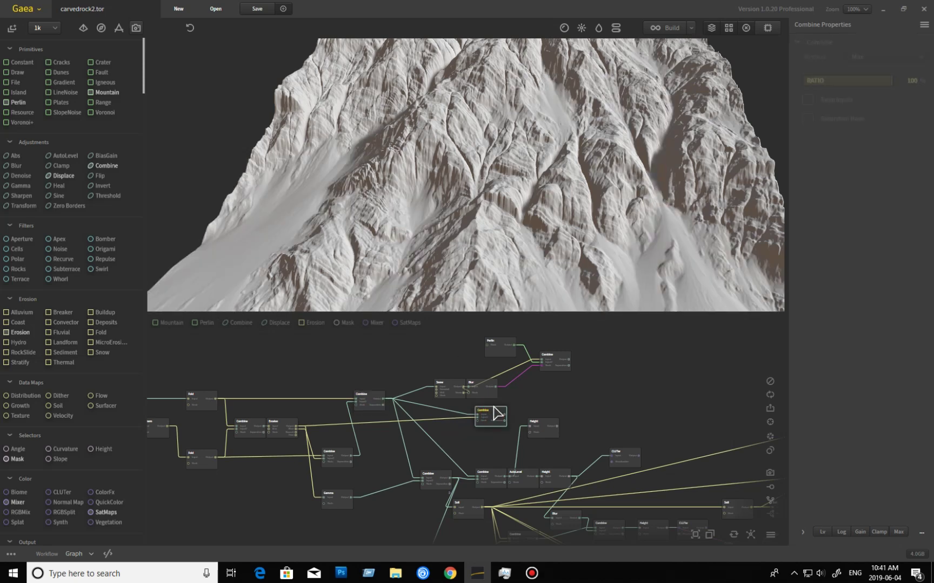
left_click(516, 263)
scroll(515, 263, "up", 5)
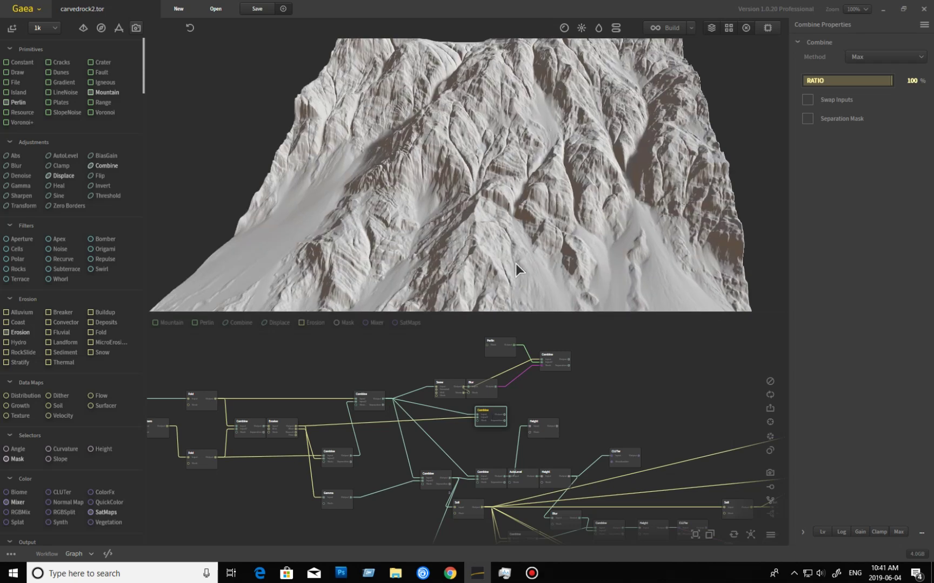
mouse_move(515, 263)
left_mouse_down()
mouse_move(511, 275)
mouse_move(541, 258)
mouse_move(600, 254)
mouse_move(517, 270)
left_mouse_up()
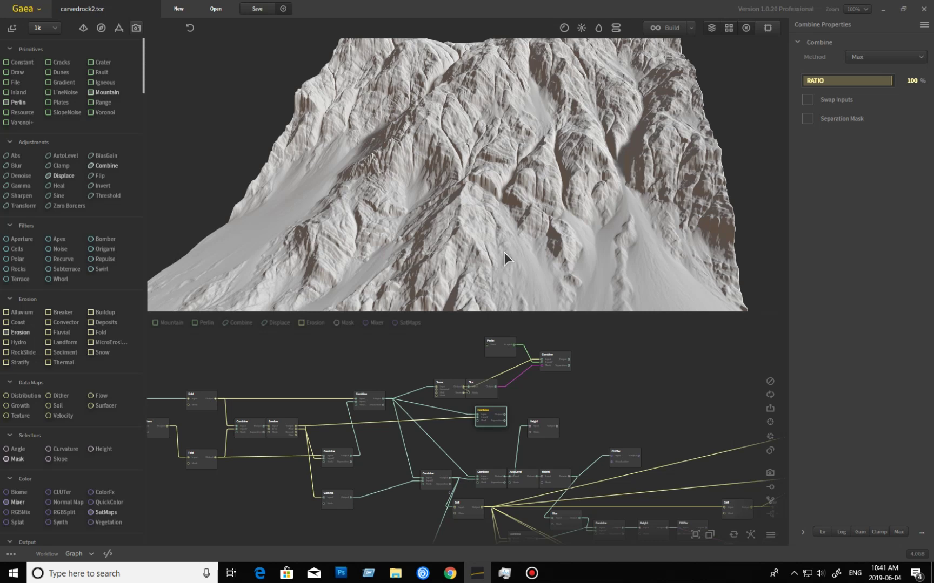
scroll(417, 406, "up", 2)
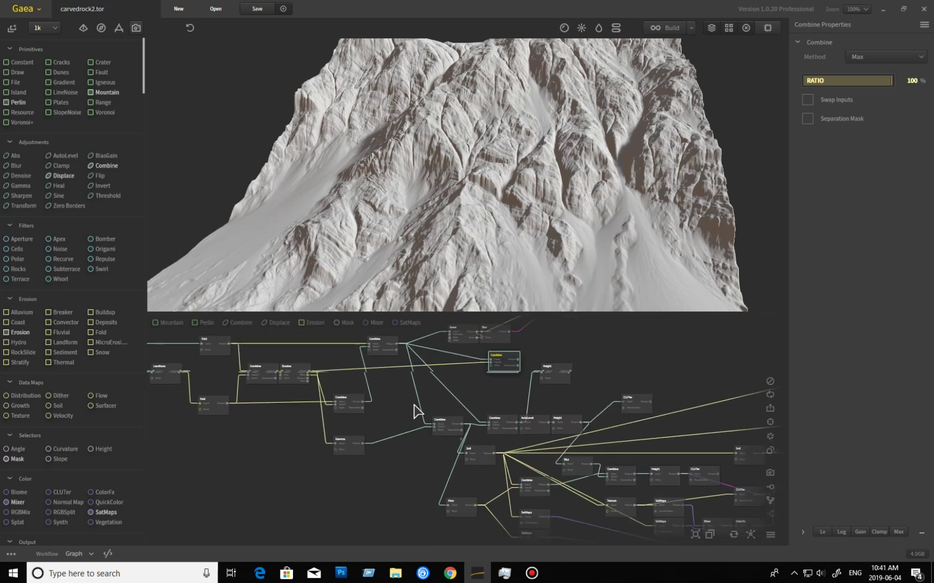
scroll(416, 416, "up", 4)
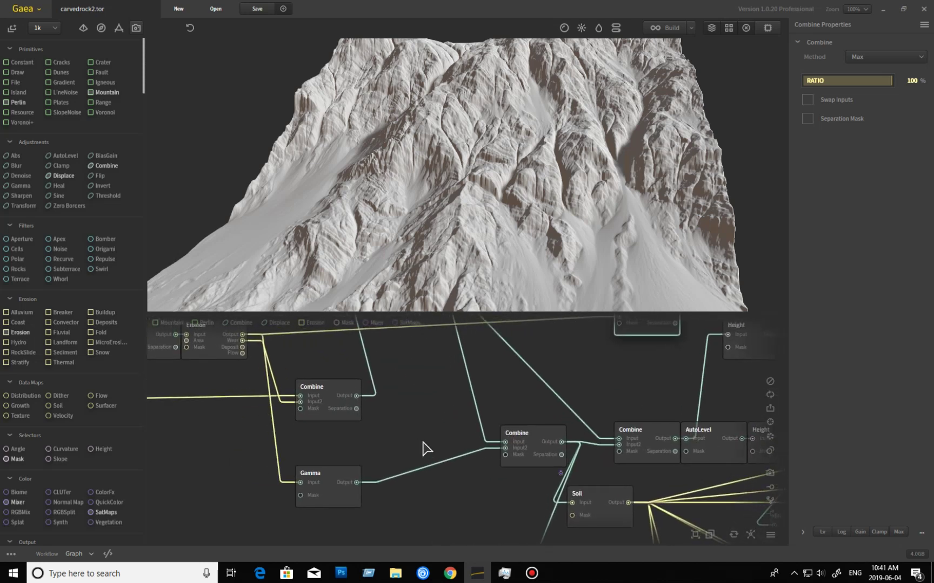
mouse_move(530, 234)
left_mouse_down()
mouse_move(546, 231)
mouse_move(542, 223)
left_mouse_up()
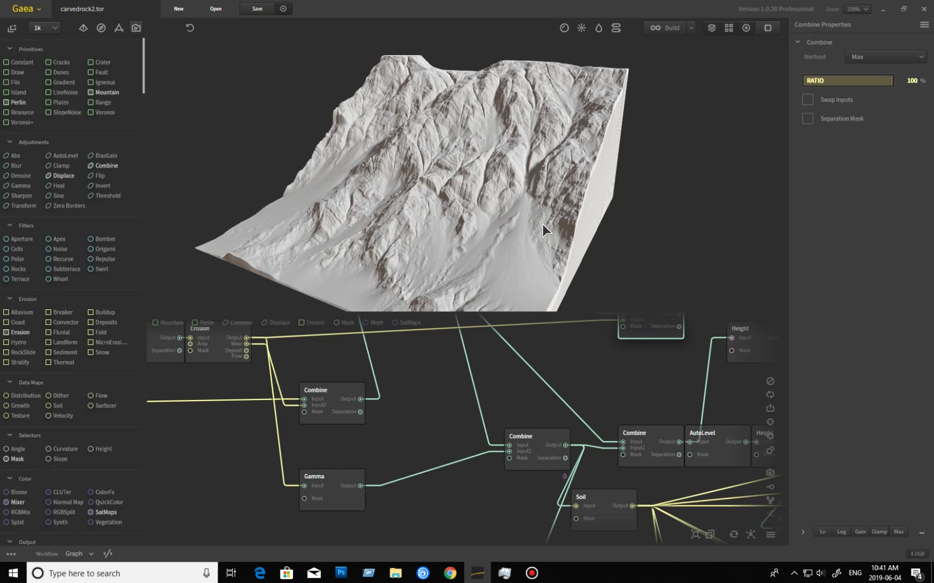
left_click_drag(593, 262, 470, 289)
middle_click_drag(477, 235, 497, 223)
scroll(501, 234, "down", 3)
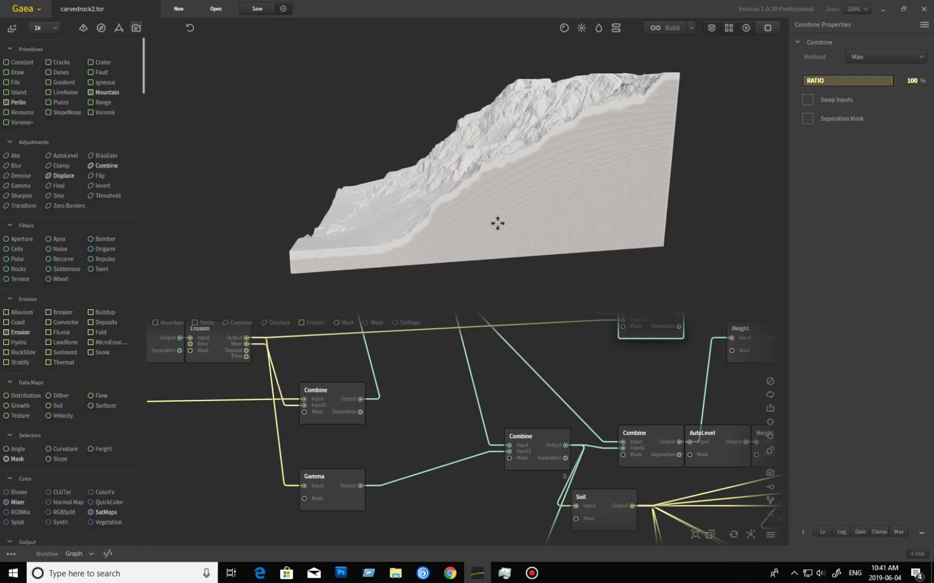
scroll(496, 229, "up", 3)
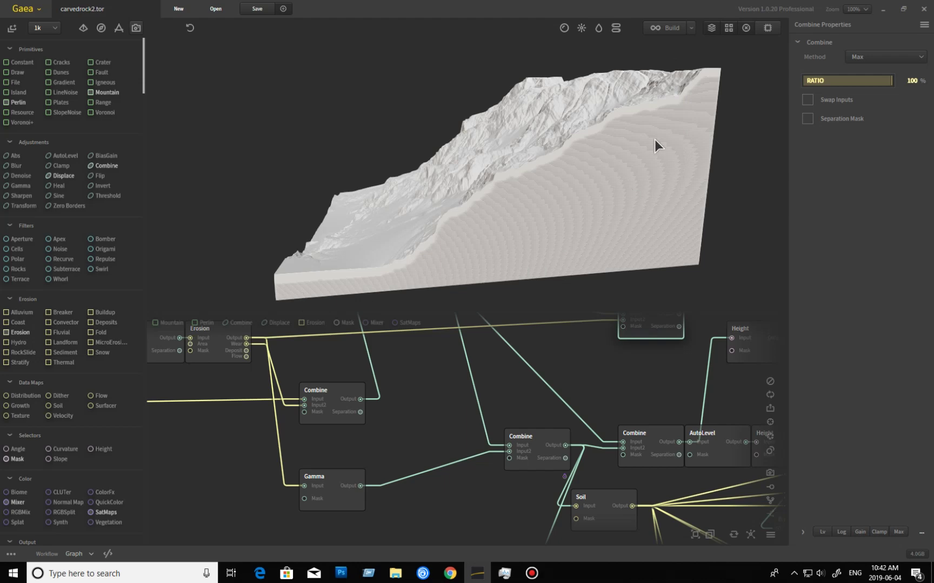
mouse_move(500, 216)
left_mouse_down()
mouse_move(557, 224)
mouse_move(611, 197)
mouse_move(459, 227)
mouse_move(334, 372)
left_mouse_up()
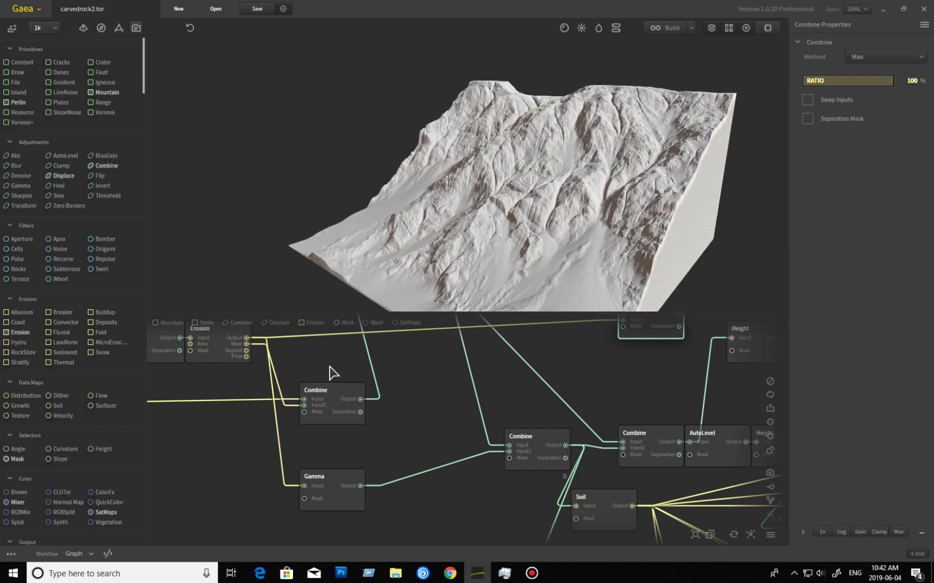
left_click(246, 393)
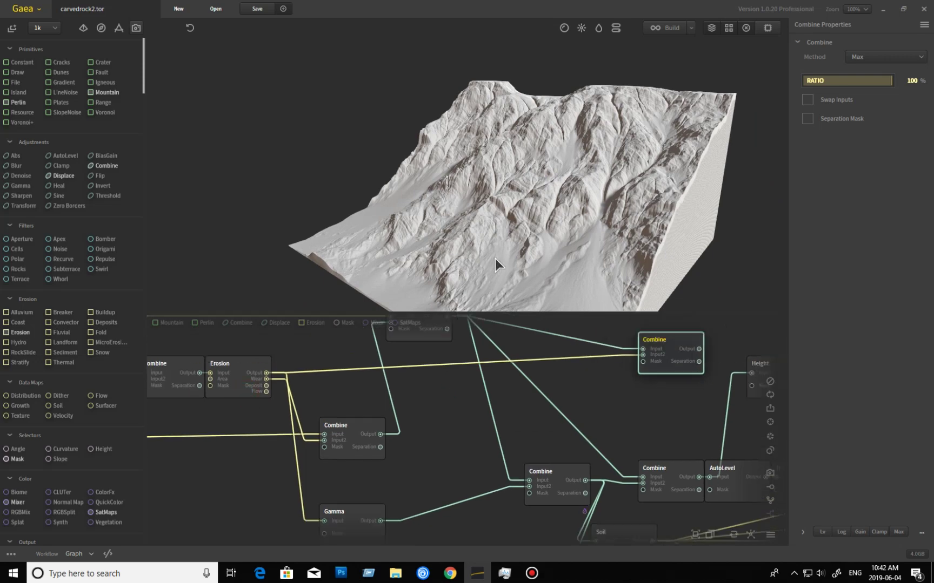
Orbit the Erosion preview, then preview the Max Combine and check the Gamma node's 1.05 setting.
left_click_drag(540, 236, 518, 272)
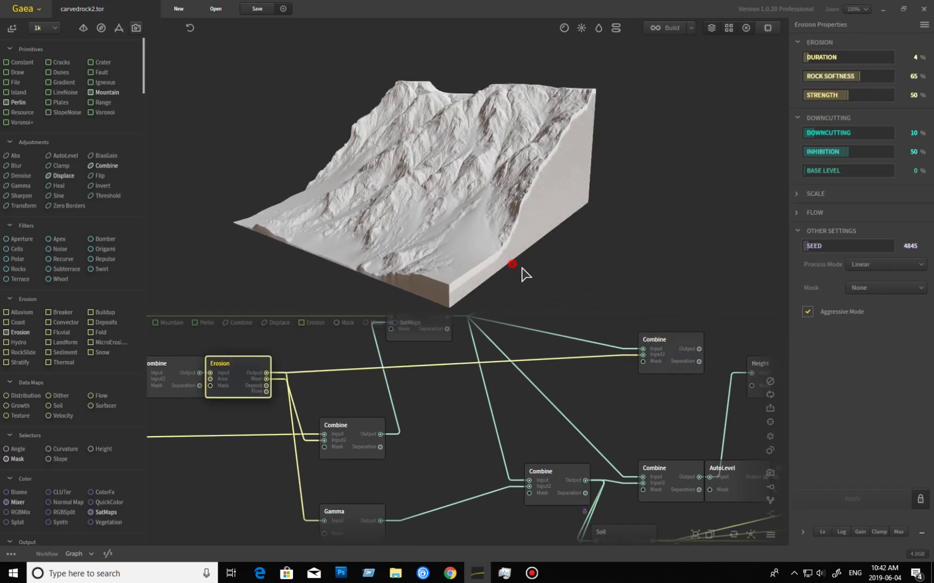
scroll(531, 270, "up", 3)
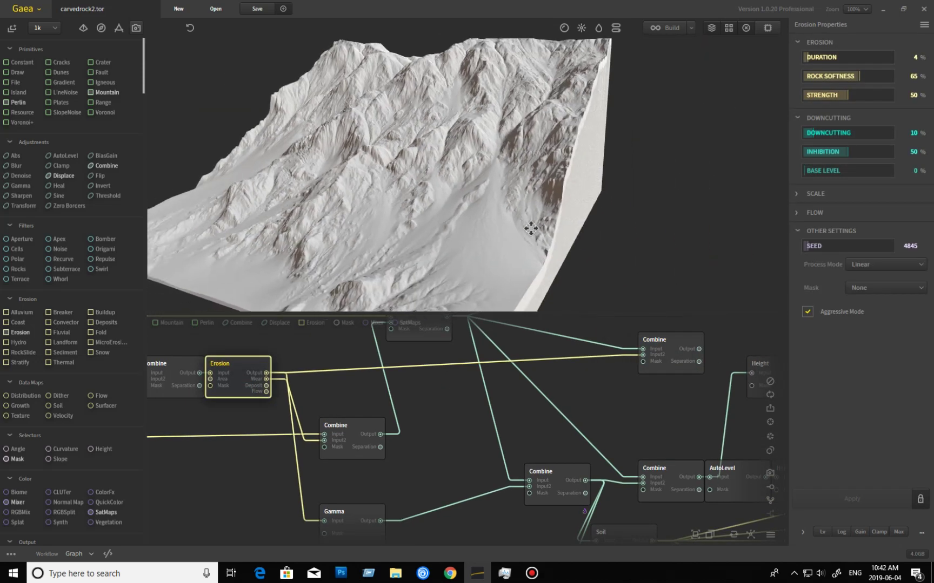
left_click_drag(531, 228, 535, 232)
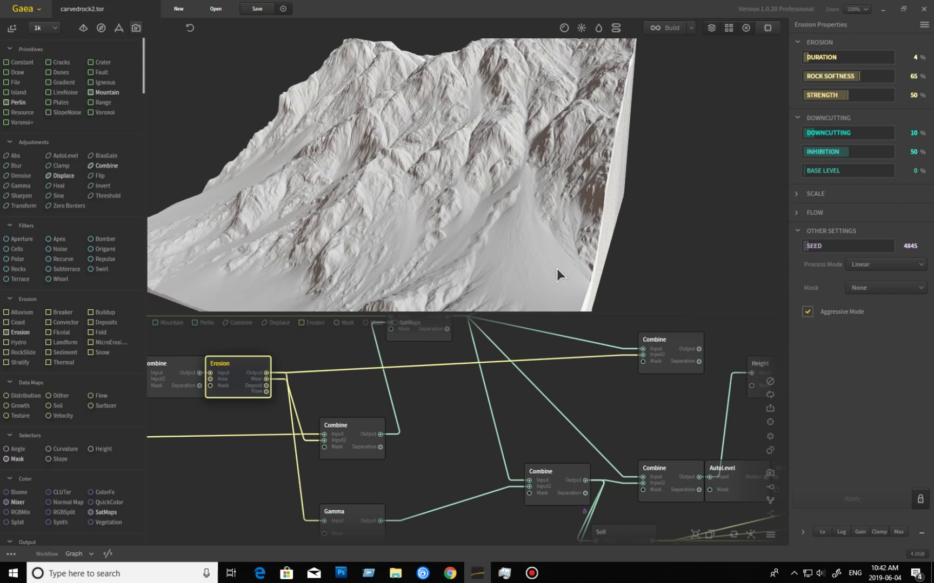
left_click(671, 360)
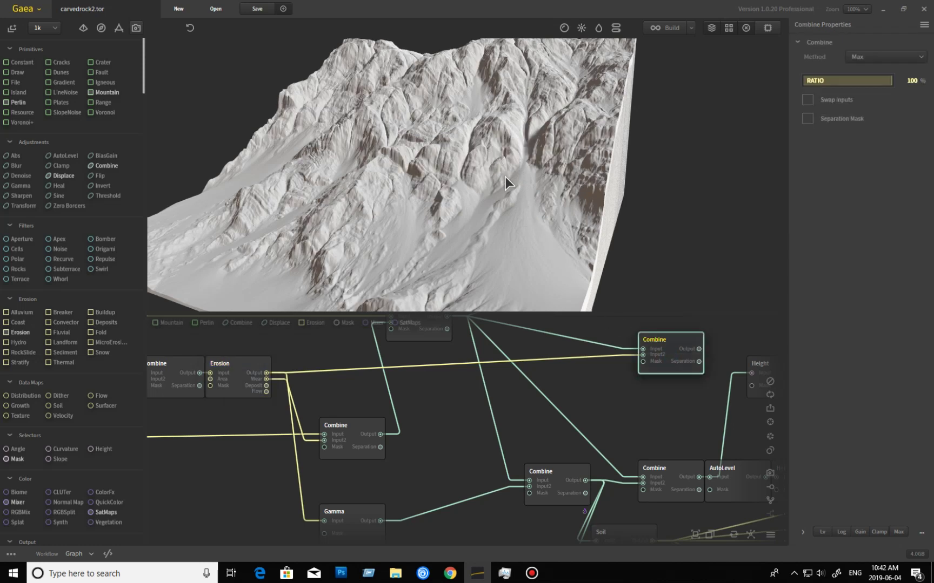
middle_click_drag(444, 471, 452, 444)
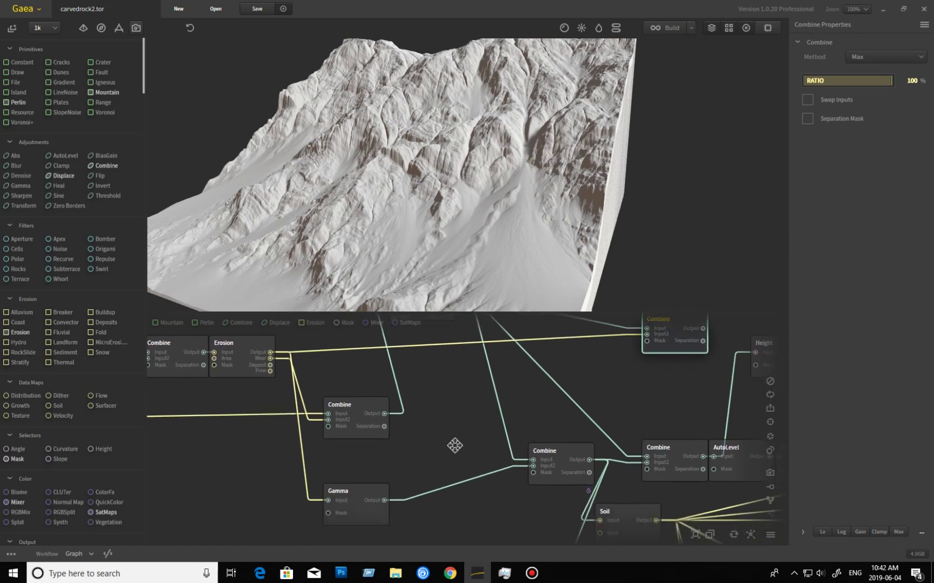
left_click(352, 507)
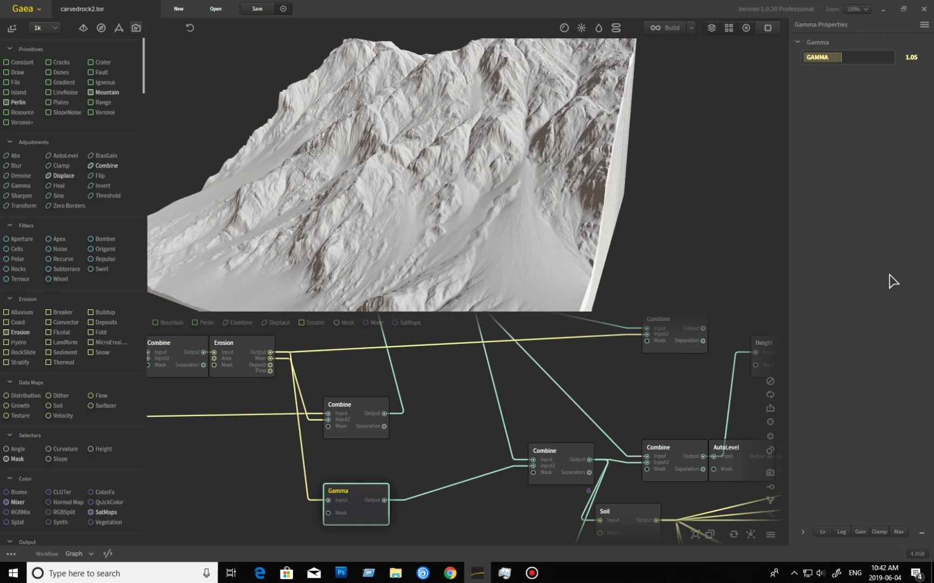
Compare the lower Combine node's output against the upper Combine's blended result.
left_click(571, 464)
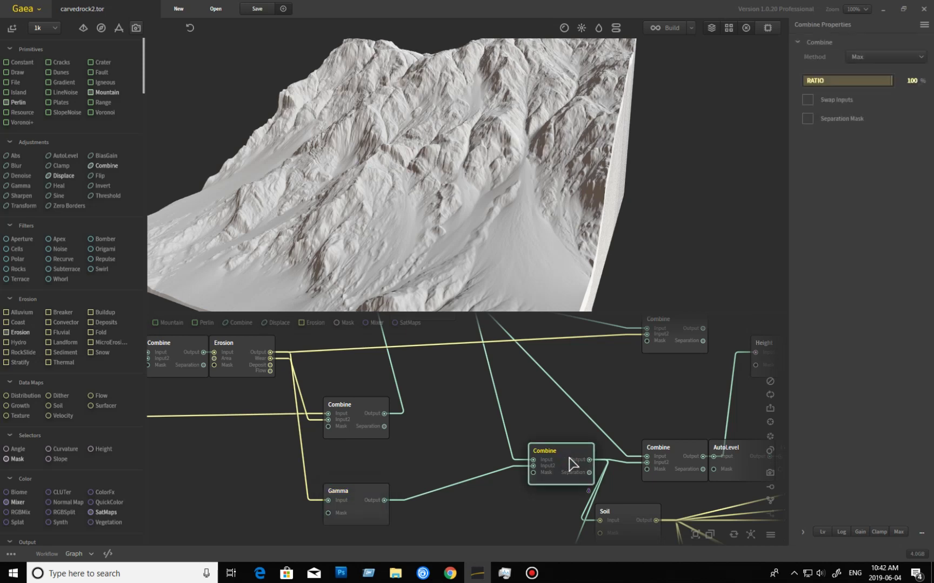
left_click_drag(506, 234, 492, 217)
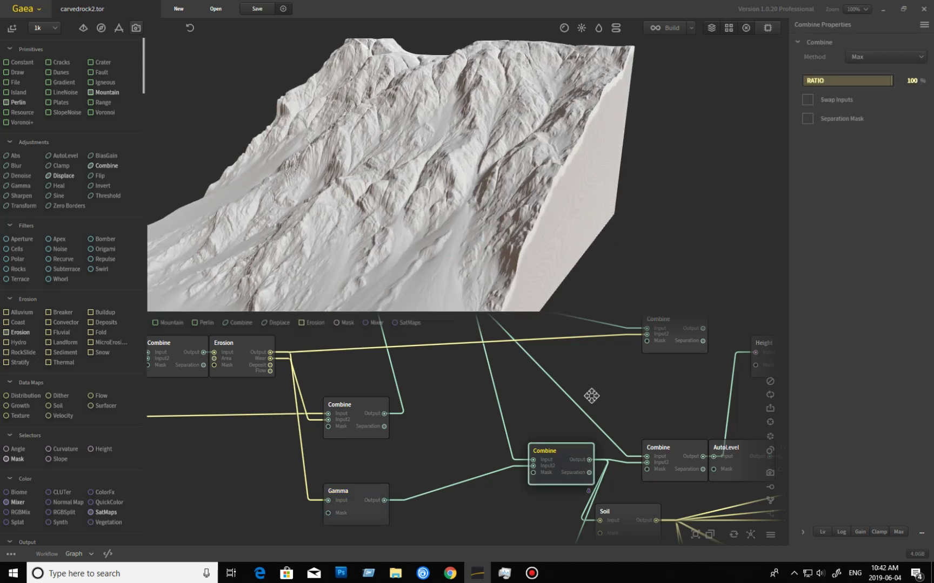
scroll(621, 409, "down", 3)
middle_click_drag(611, 401, 598, 408)
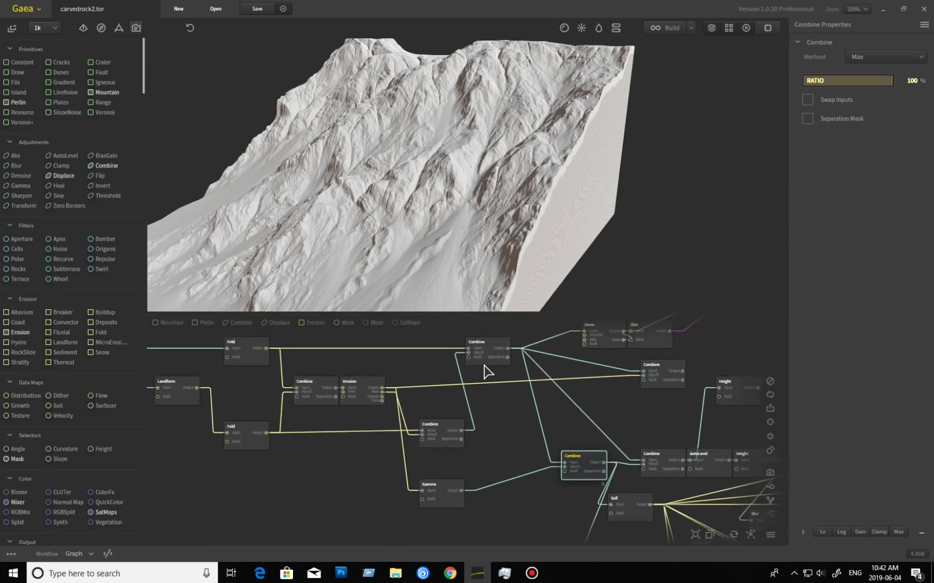
left_click(486, 345)
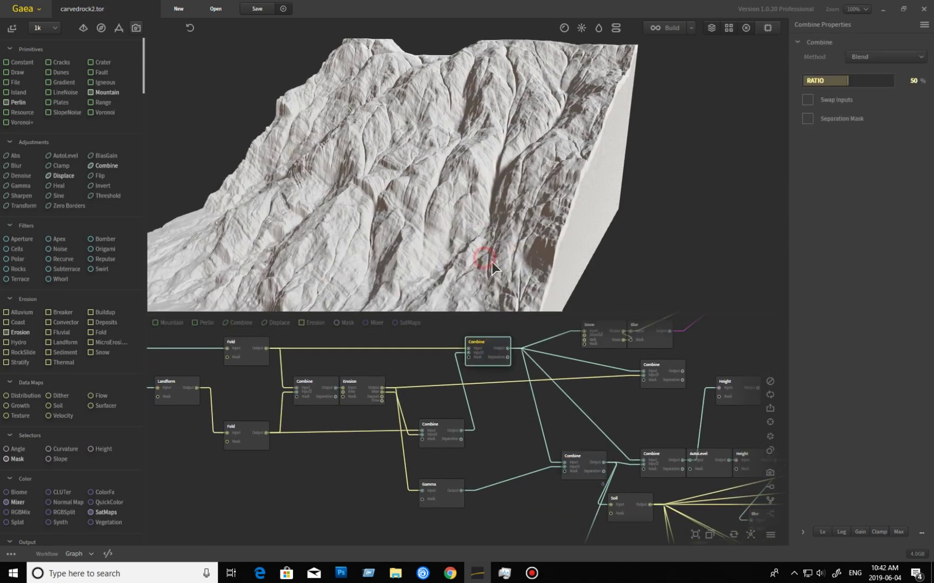
left_click(592, 469)
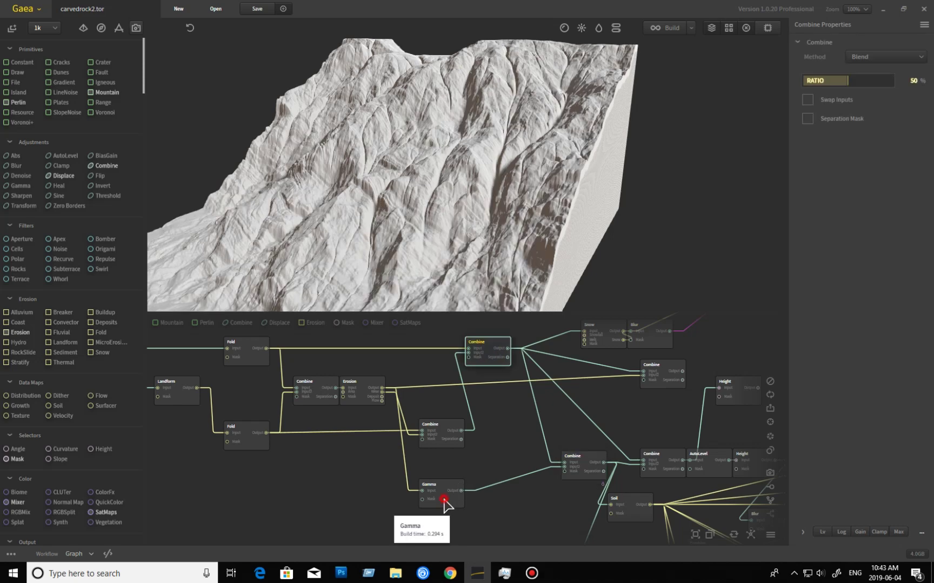
Alternate between the Gamma node and its fed Max 100% Combine output to compare them.
left_click(444, 506)
left_click_drag(402, 188, 442, 159)
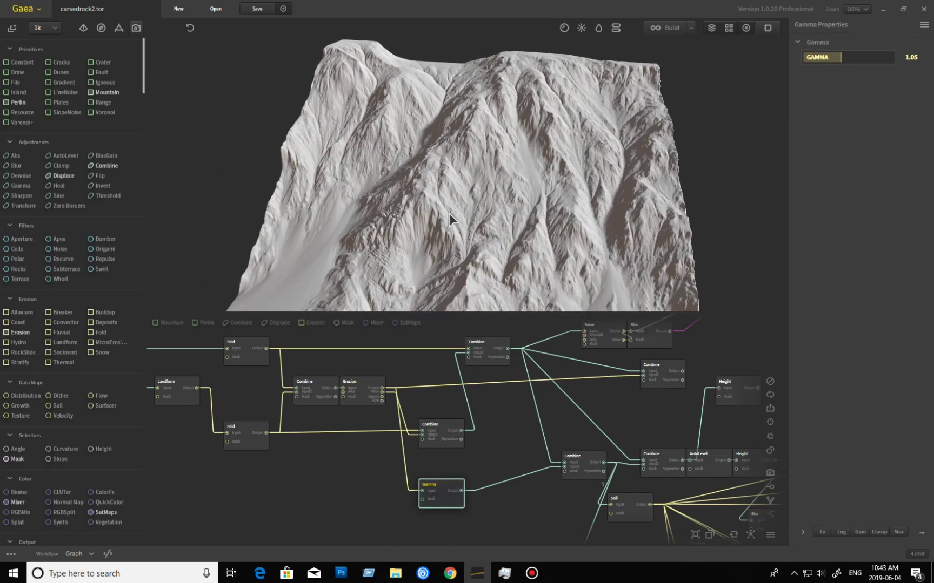
left_click(579, 463)
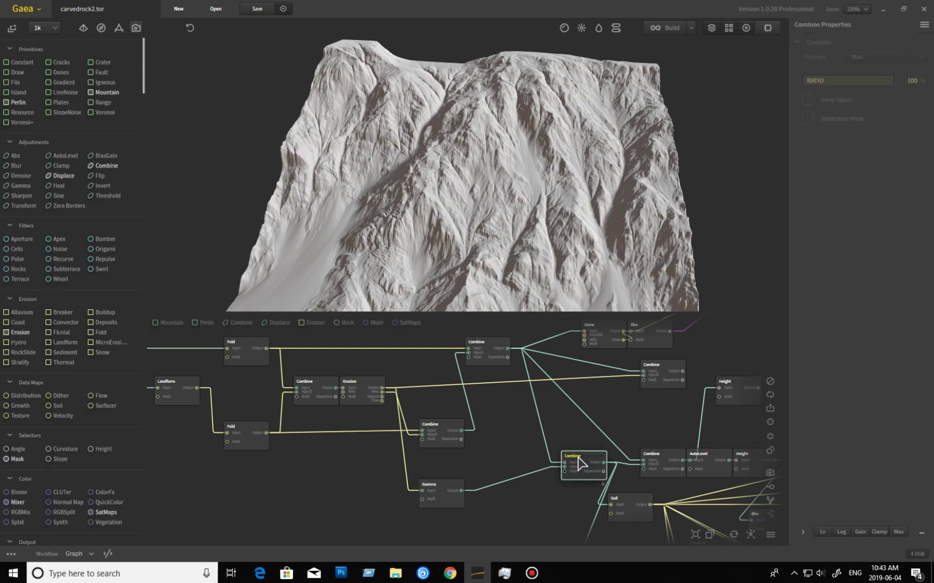
left_click(448, 500)
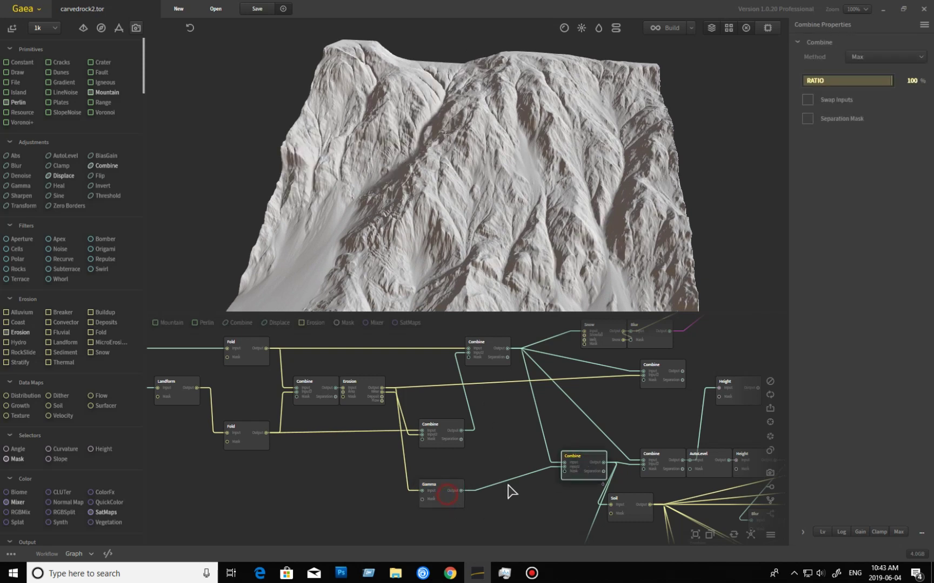
left_click(583, 467)
middle_click_drag(644, 433, 477, 430)
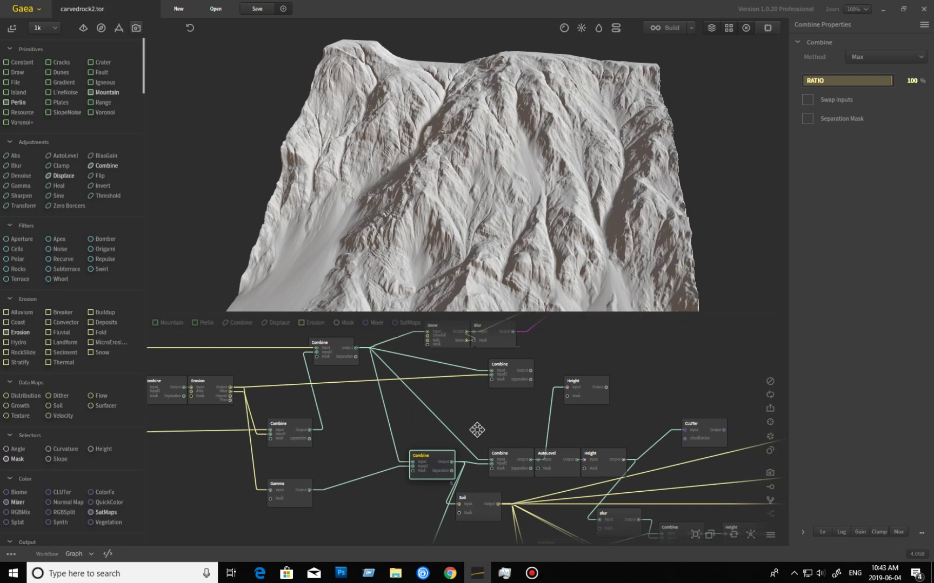
Preview the CLUTer node's red colouring, then the lower Combine and the upper Combine's Blend 50% output.
left_click(688, 444)
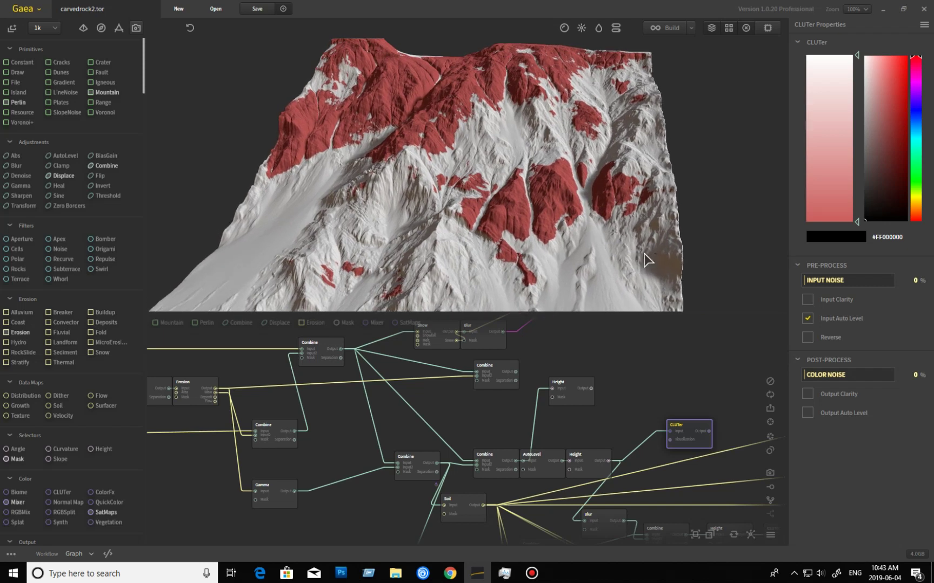
left_click(421, 467)
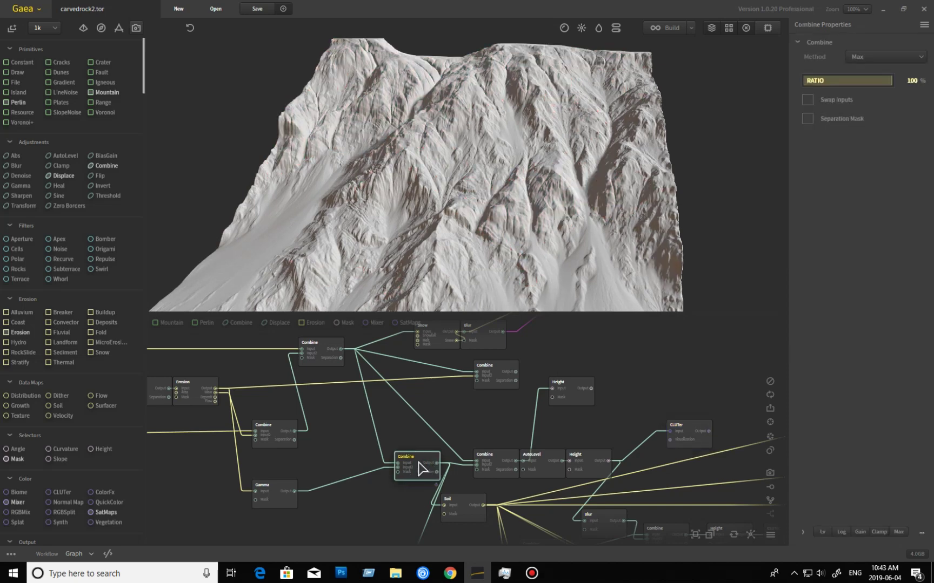
left_click(327, 354)
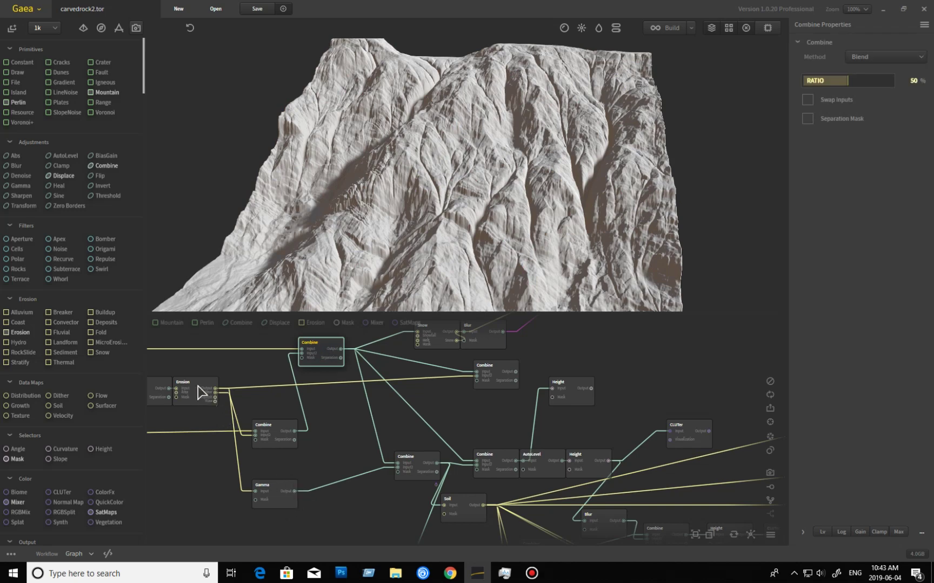
left_click(318, 357)
Preview the Difference-mode Combine's flattened, channel-cut terrain from top-down and oblique angles.
left_click(421, 469)
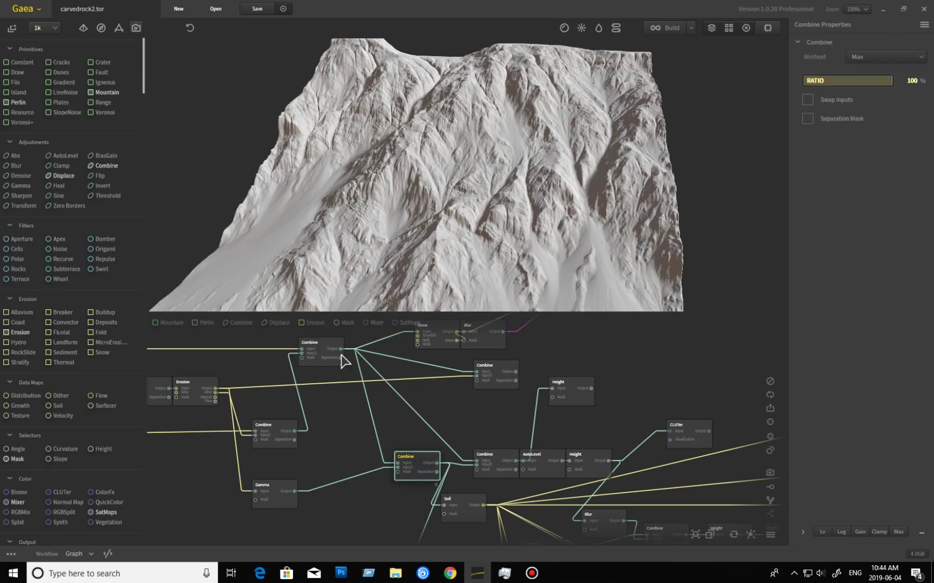
left_click(503, 467)
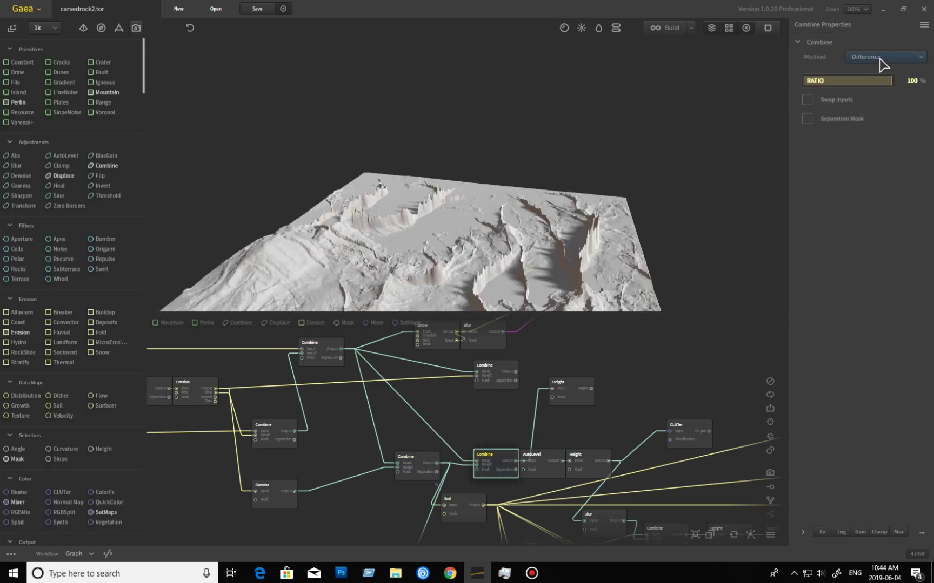
left_click_drag(519, 249, 481, 197)
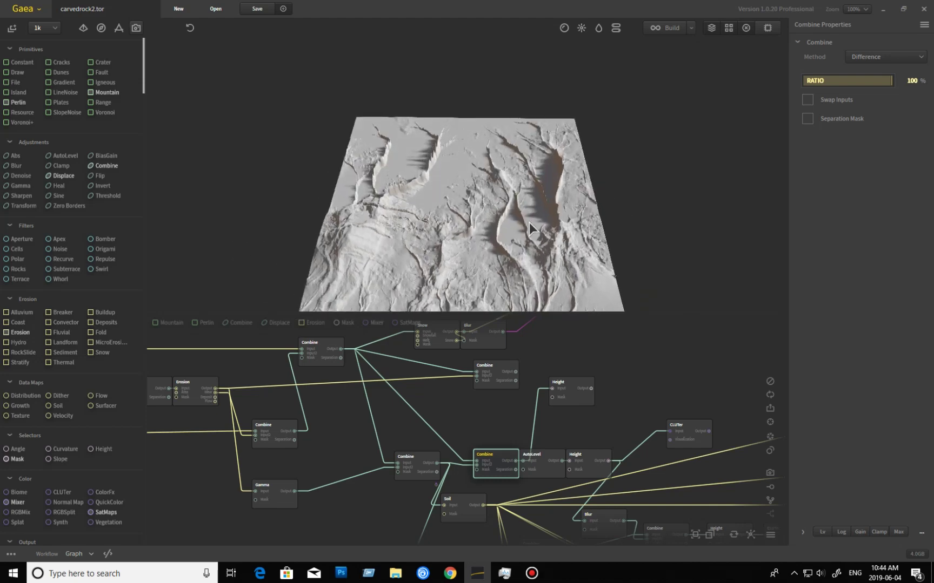
scroll(520, 221, "up", 2)
left_click_drag(550, 226, 556, 127)
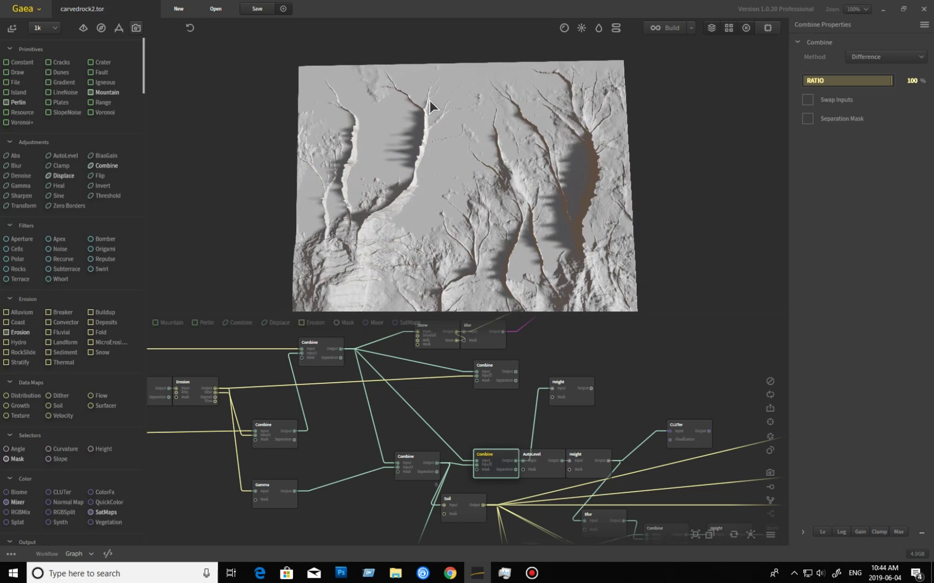
scroll(516, 221, "up", 4)
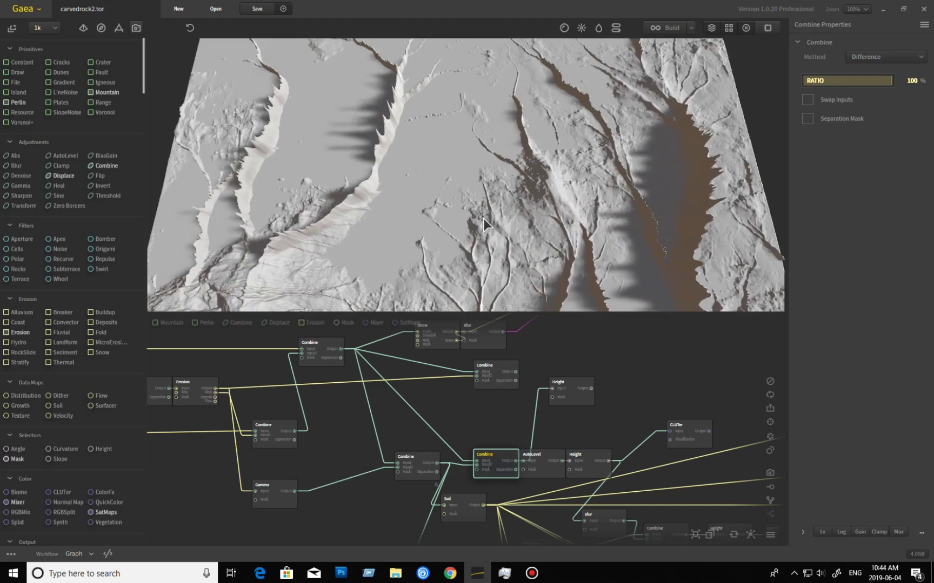
left_click_drag(456, 260, 329, 186)
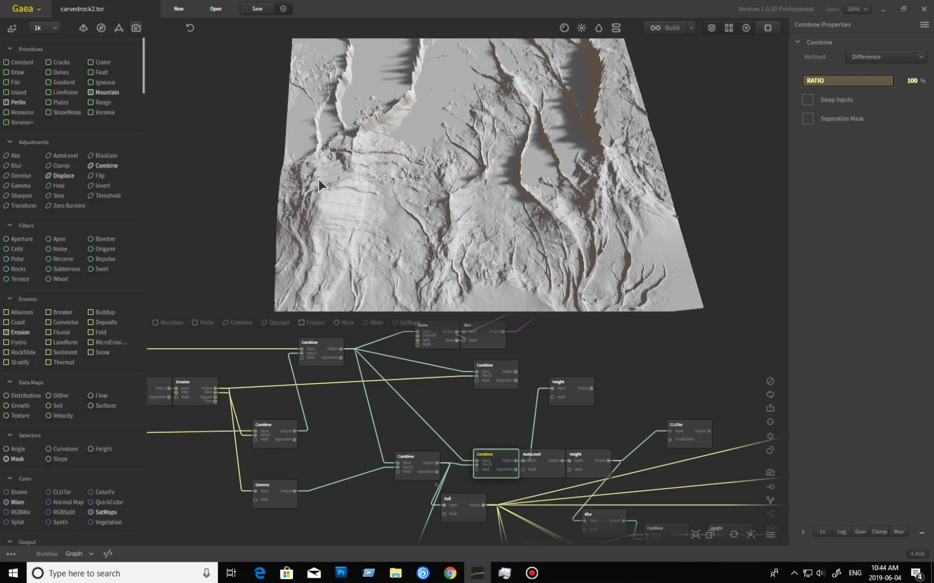
left_click_drag(602, 272, 598, 346)
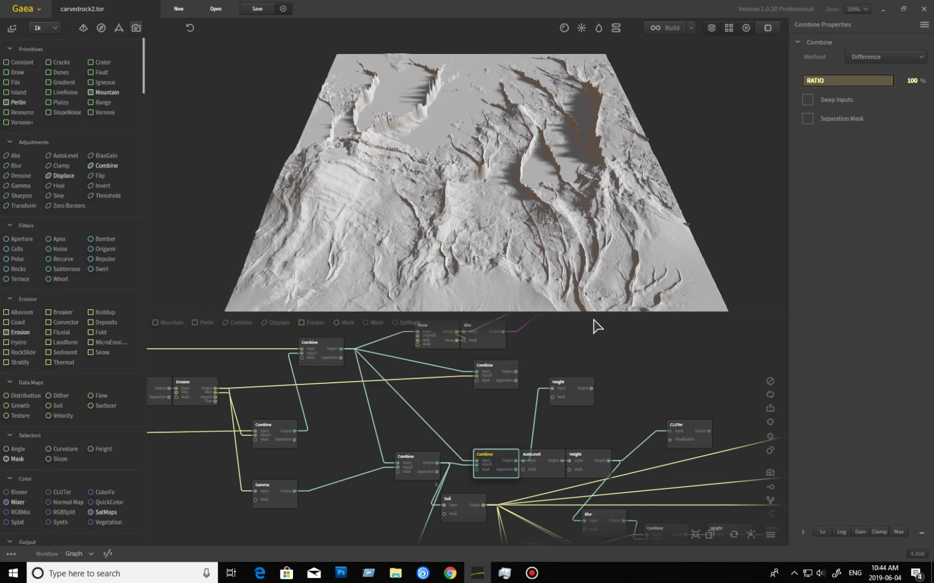
scroll(513, 277, "up", 3)
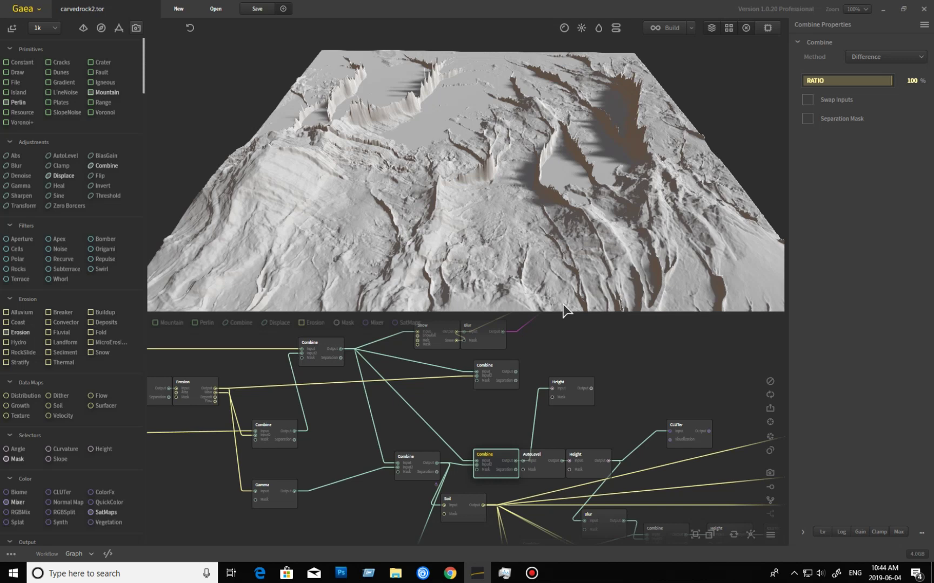
left_click(576, 399)
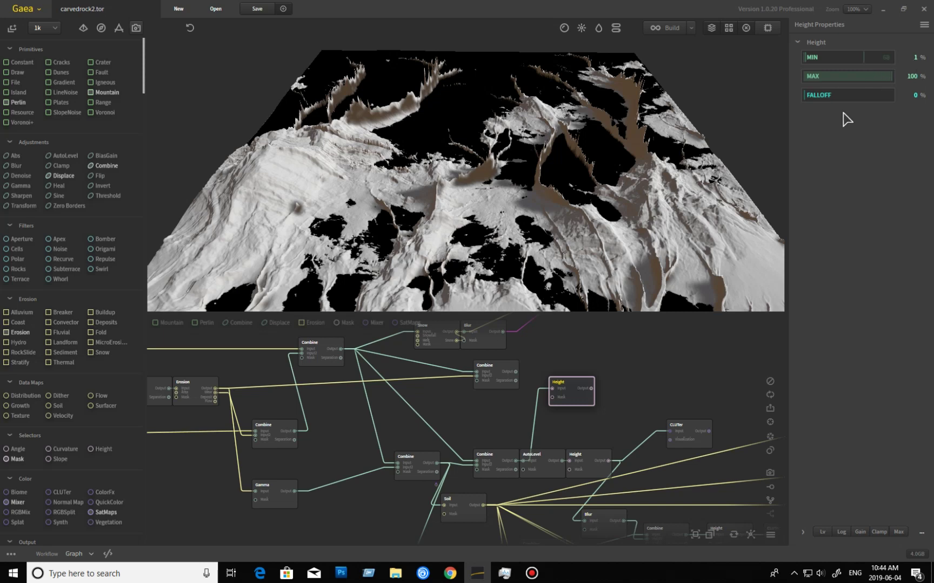
Orbit the Height node's masked terrain, then preview the Combine and the AutoLevel (100% strength) output zoomed out.
left_click_drag(675, 145, 646, 151)
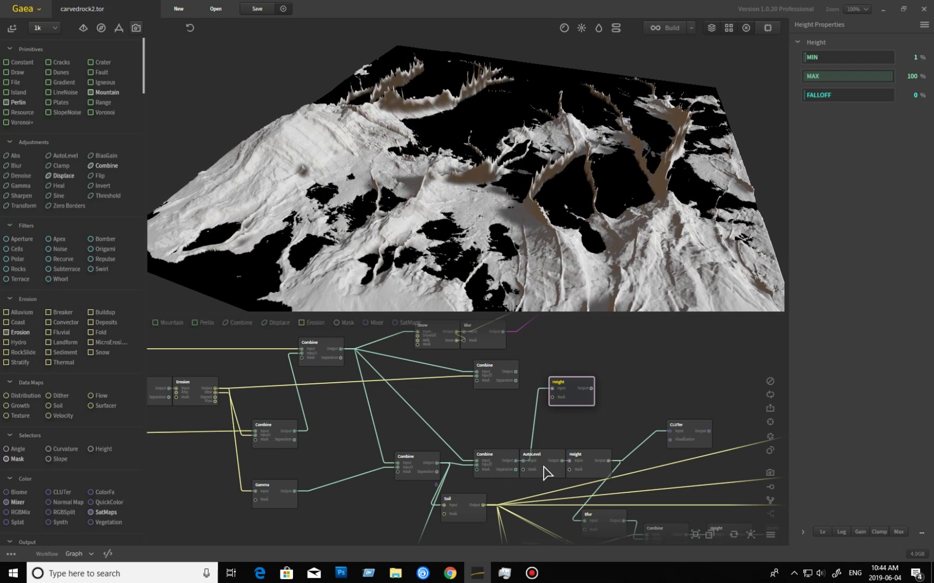
left_click(501, 472)
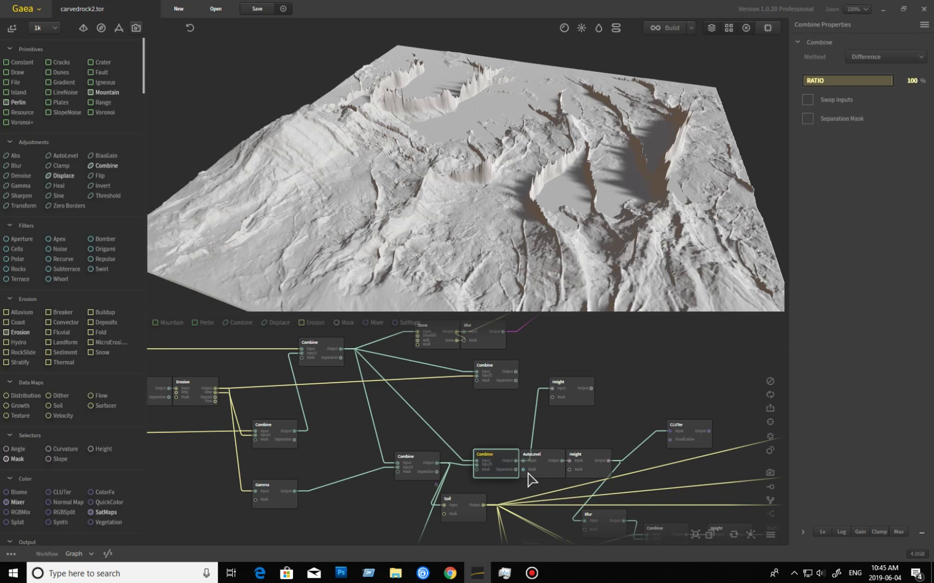
left_click(545, 470)
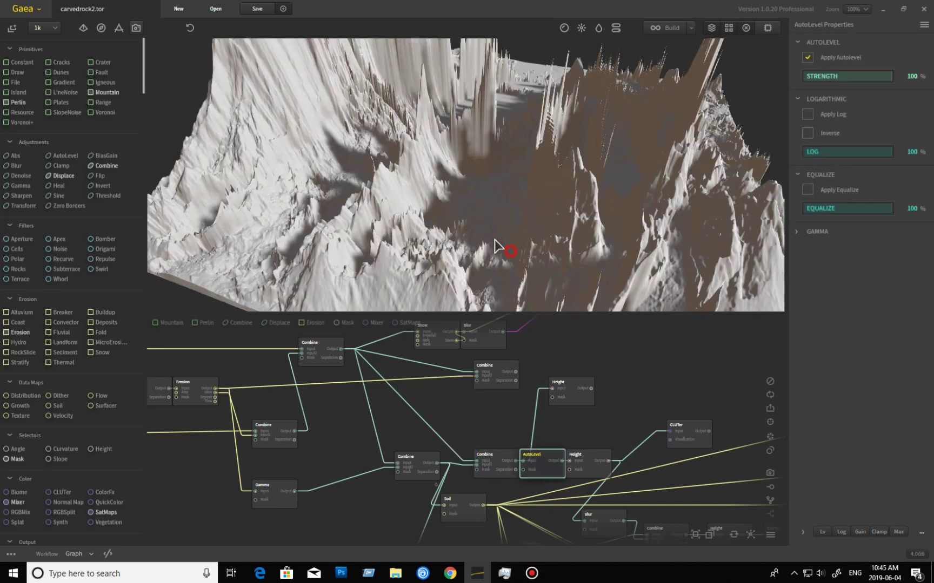
scroll(485, 233, "down", 5)
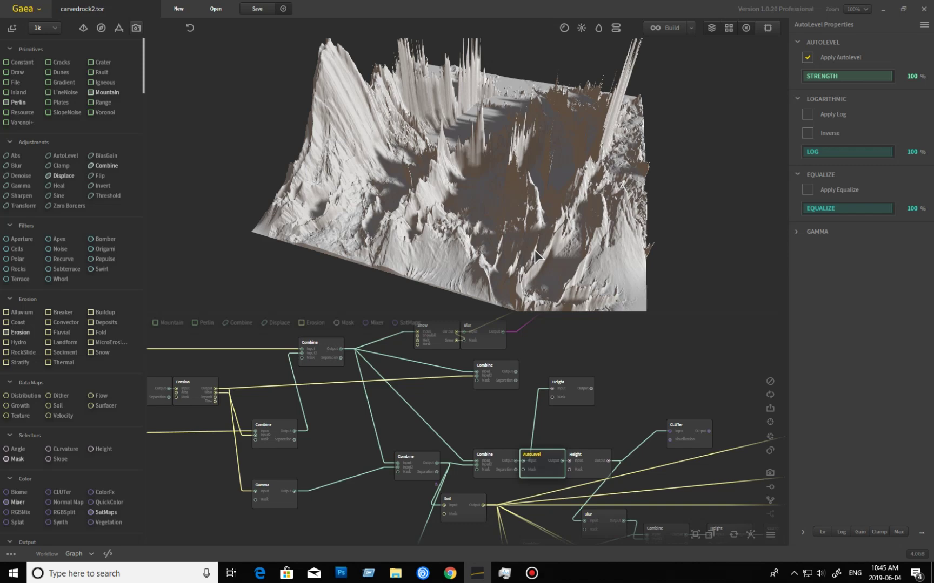
Preview the Height node after AutoLevel (Min 1%, Max 100%) from overhead and low oblique angles.
left_click(582, 401)
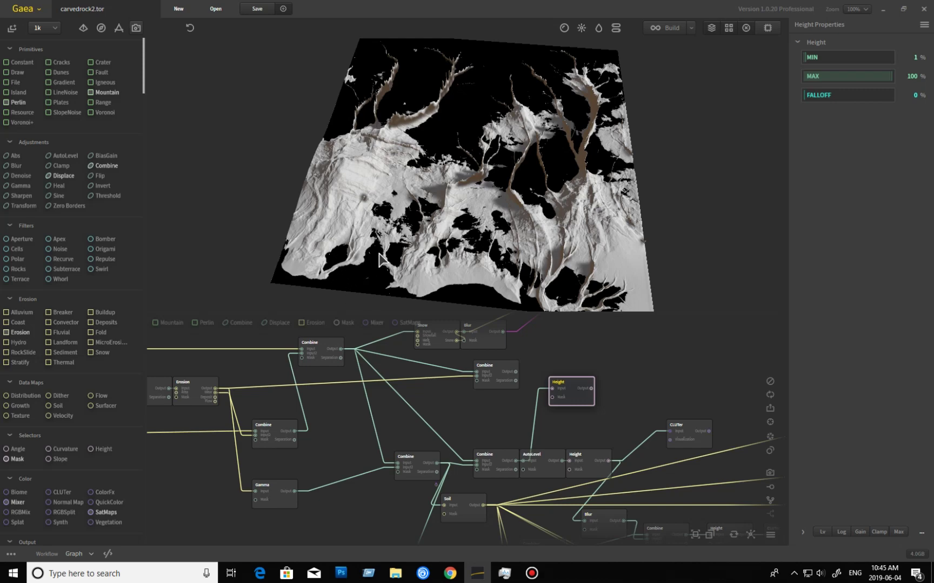
left_click(595, 469)
left_click_drag(465, 229, 438, 129)
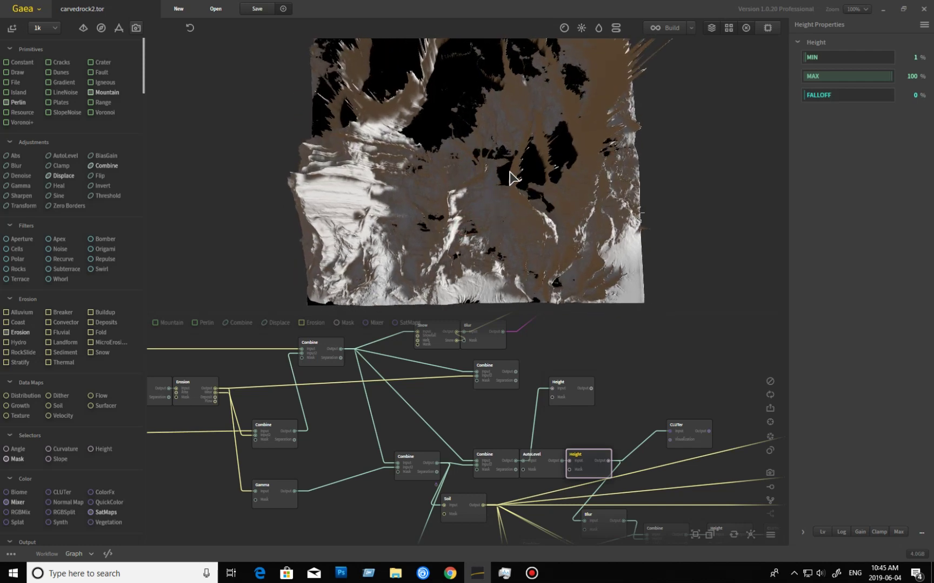
left_click_drag(561, 190, 559, 276)
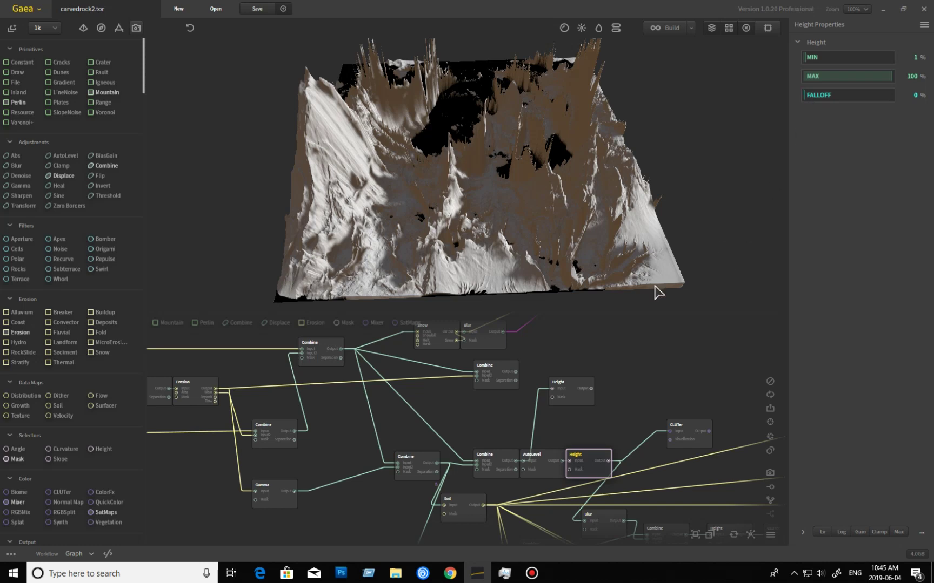
middle_click_drag(562, 421, 552, 402)
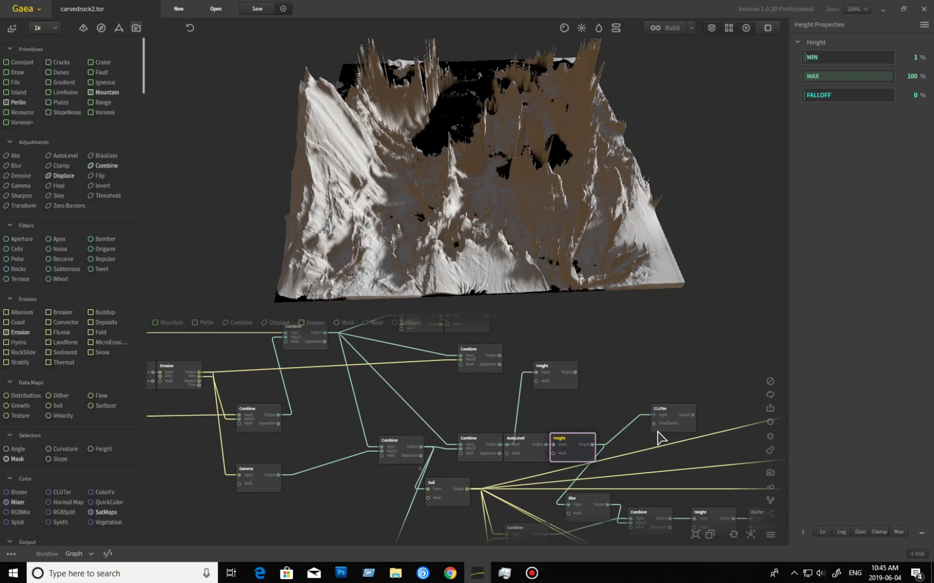
left_click(680, 428)
Connect the Height node's Output to the CLUTer node's Input.
left_click_drag(564, 254, 566, 291)
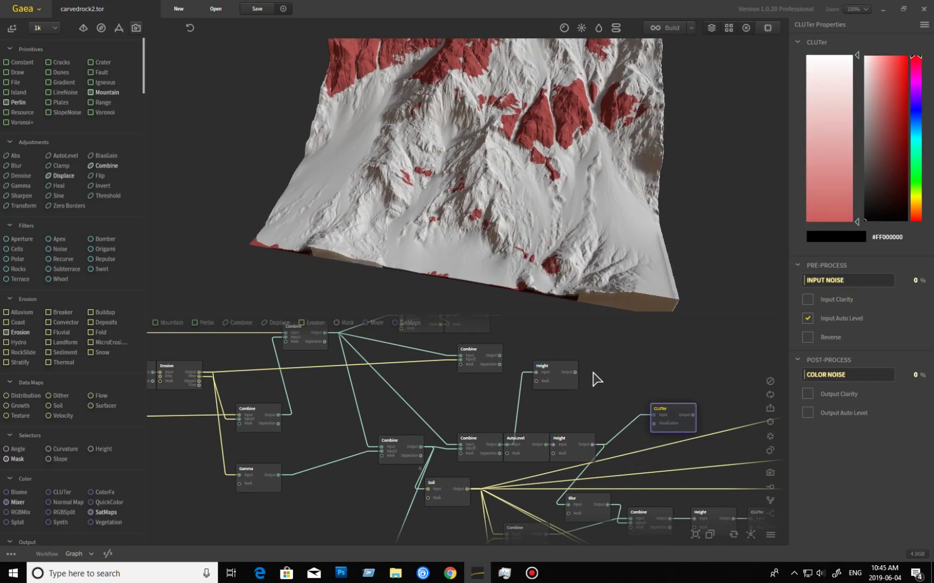
left_click_drag(575, 372, 652, 415)
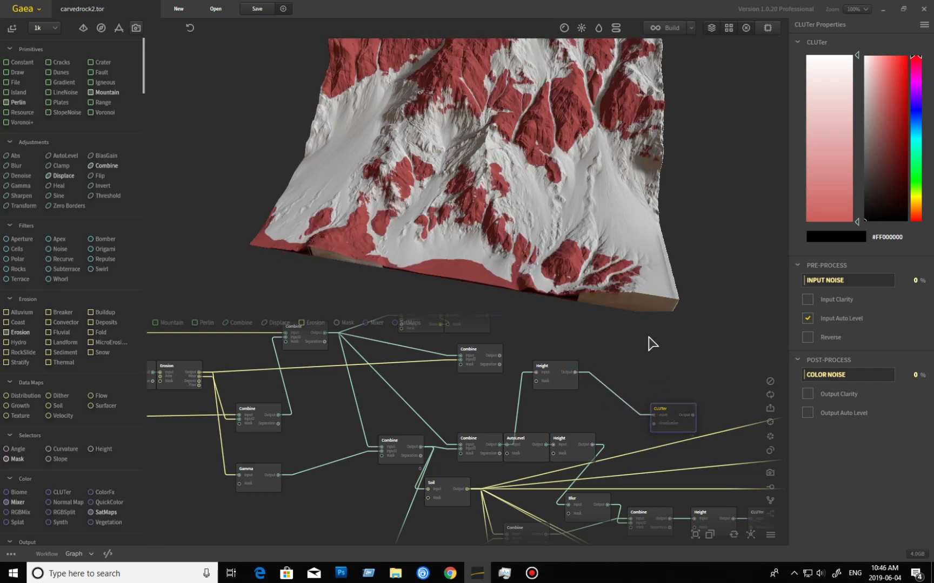
left_click_drag(583, 271, 525, 278)
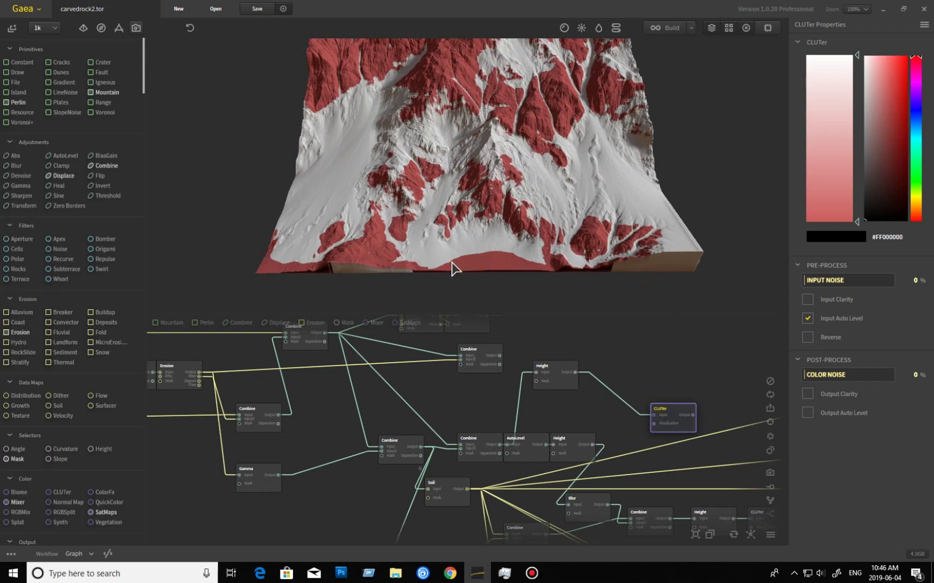
left_click_drag(484, 285, 540, 288)
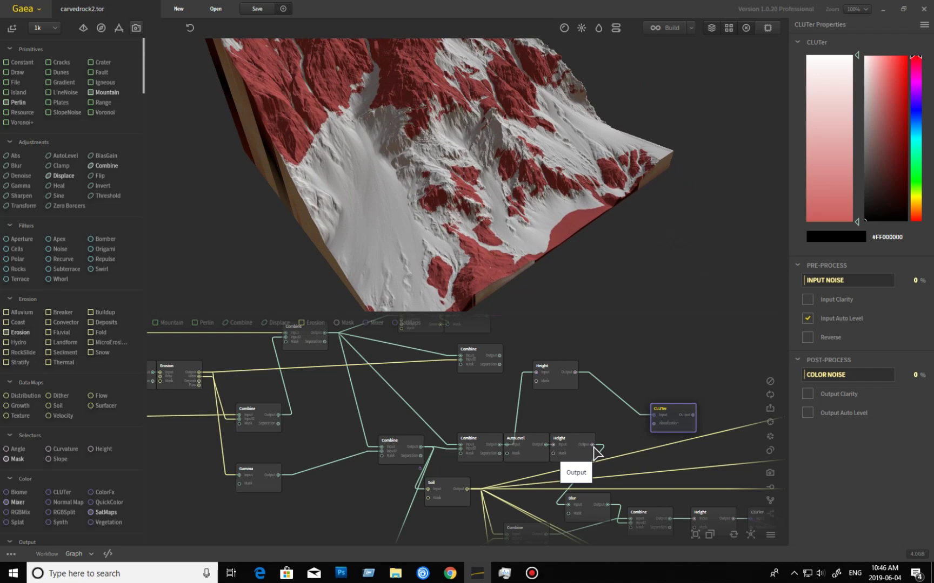
left_click_drag(592, 445, 655, 416)
left_click_drag(603, 260, 560, 281)
Preview the uncoloured Max 100% Combine terrain without the red faces.
middle_click_drag(629, 357, 649, 375)
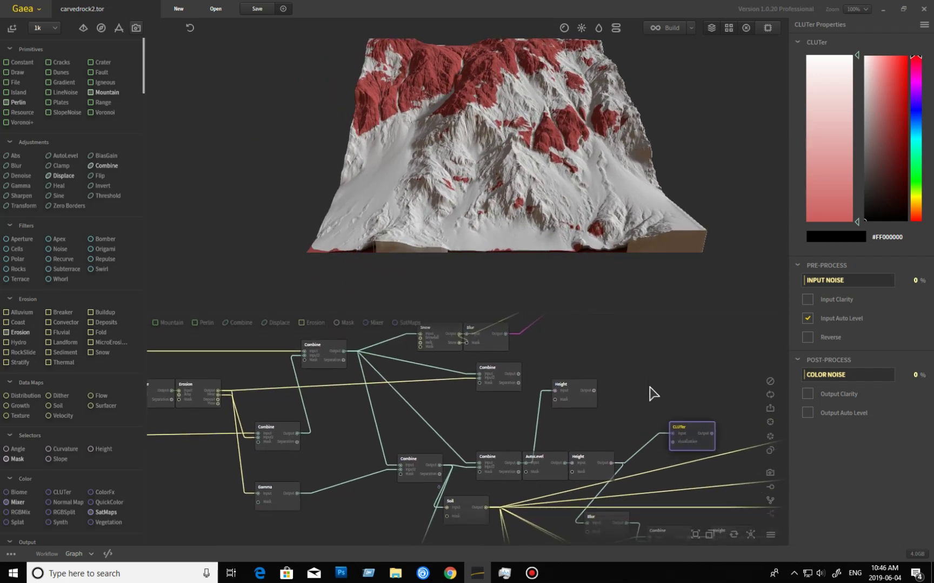
middle_click_drag(646, 416, 654, 351)
middle_click_drag(393, 484, 281, 493)
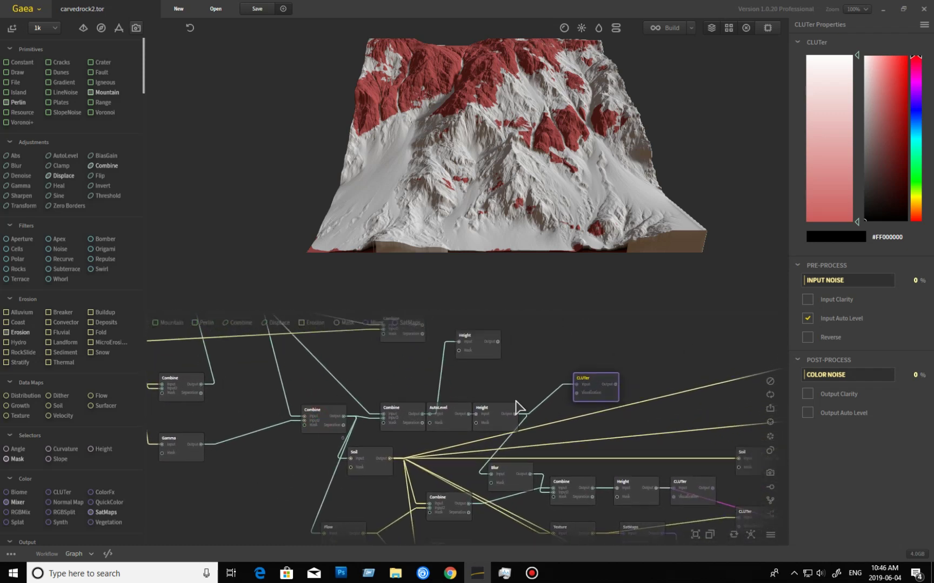
left_click(323, 410)
left_click_drag(584, 192, 523, 196)
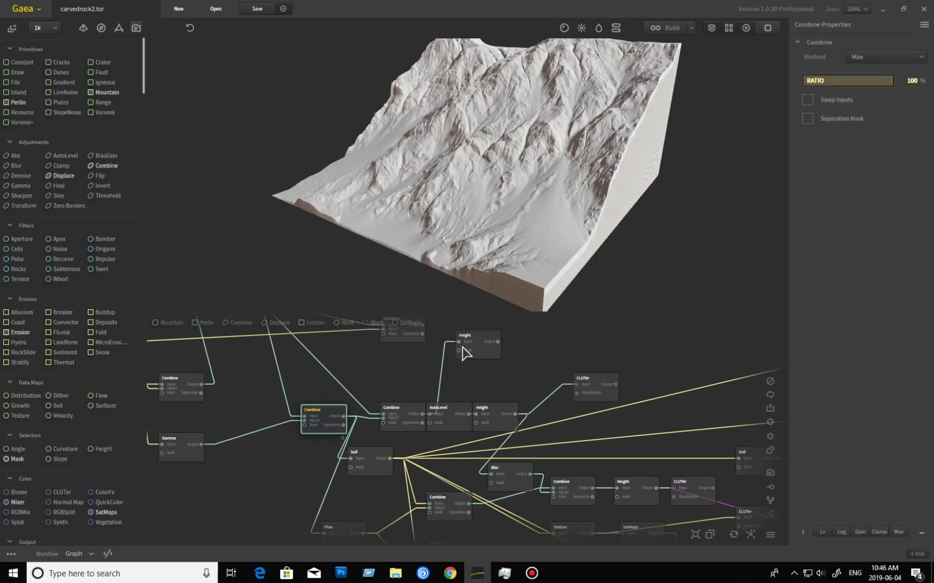
Inspect the Soil node's terrain (Power 10, Graded) from several angles, then preview SatMaps' brown colouring.
left_click(371, 459)
left_click_drag(682, 264, 556, 216)
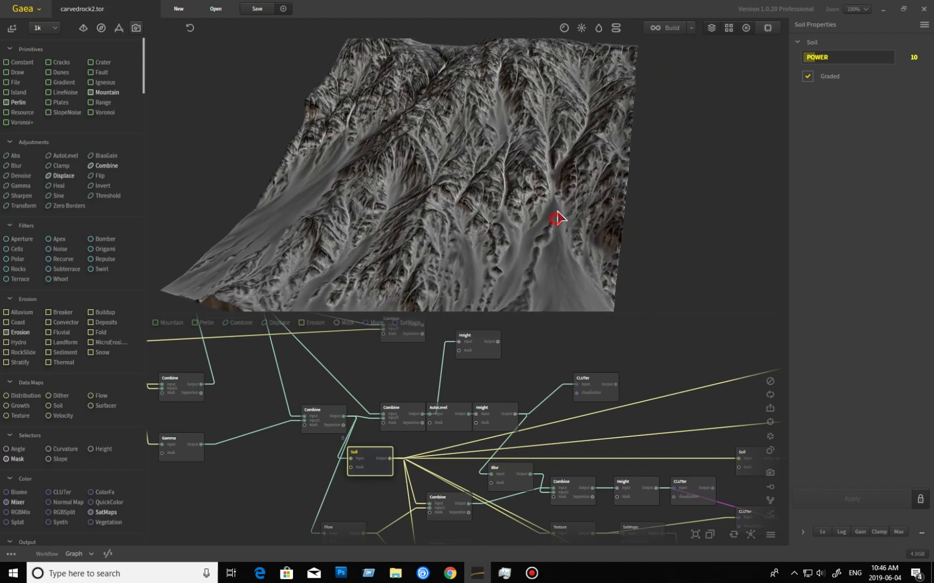
left_click_drag(568, 281, 573, 316)
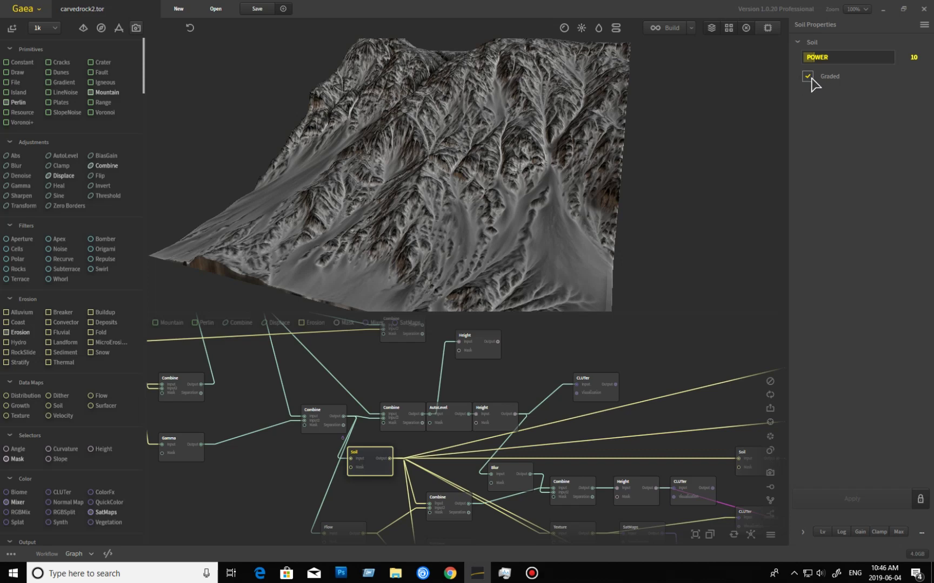
left_click_drag(443, 257, 481, 221)
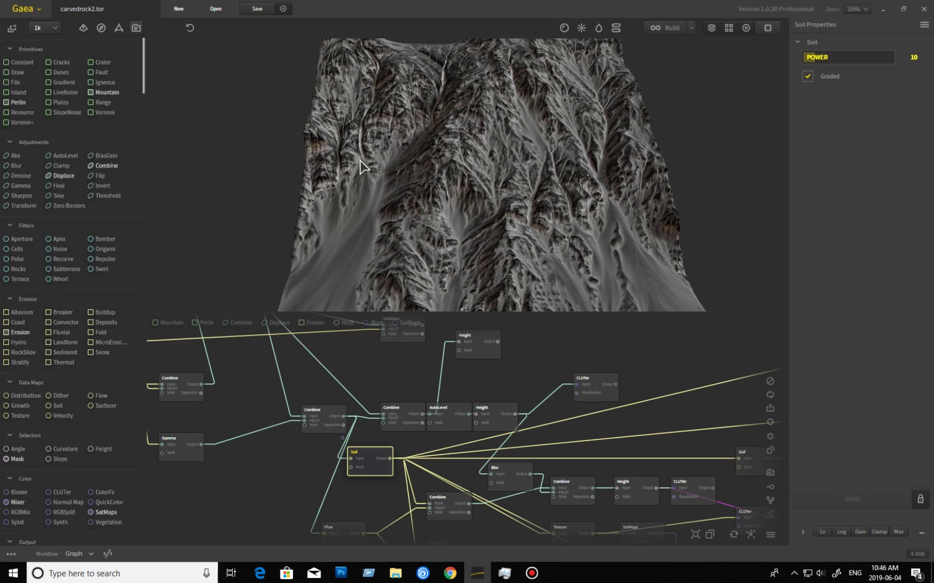
middle_click_drag(627, 431, 462, 398)
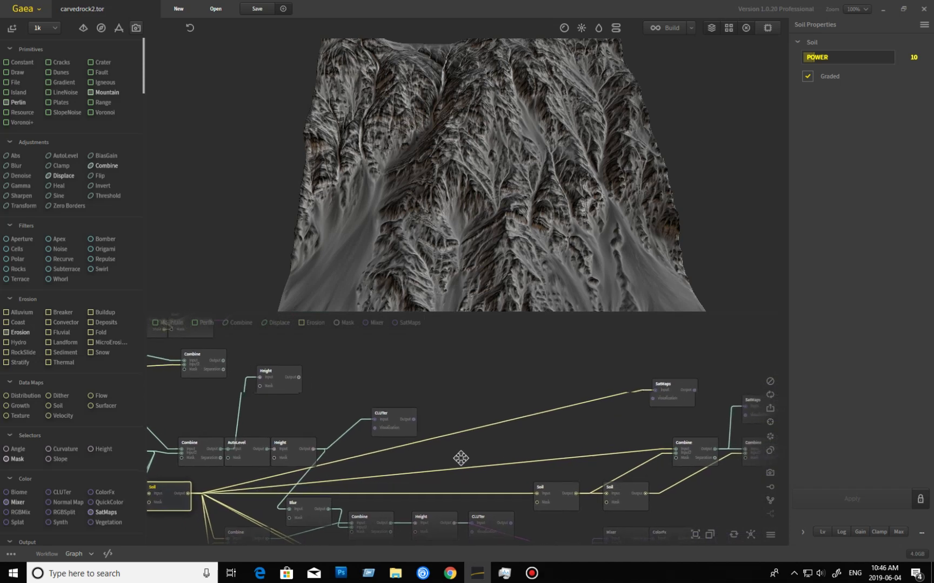
left_click(682, 401)
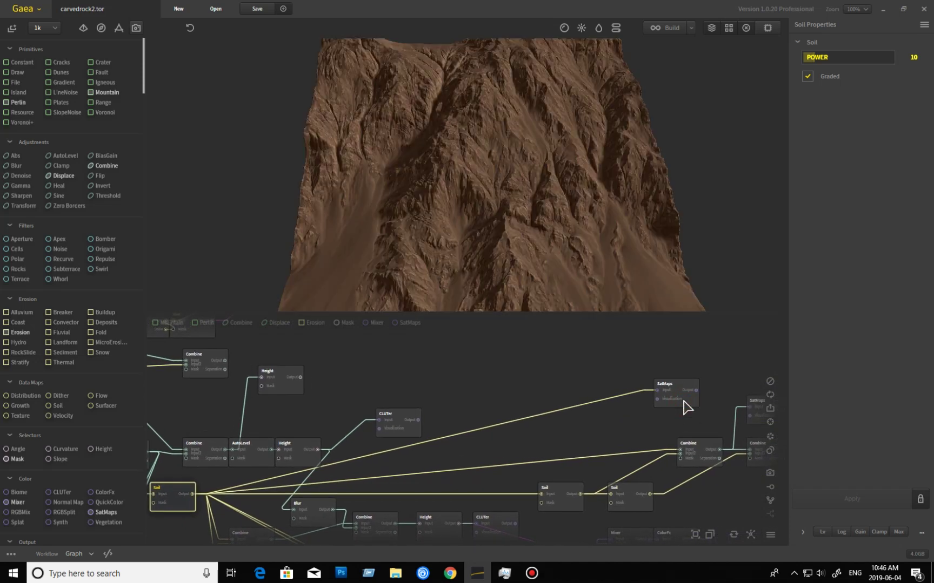
Orbit and zoom around the Rocky 0059 brown-coloured mountain to inspect its slopes close up.
left_click_drag(596, 187, 563, 221)
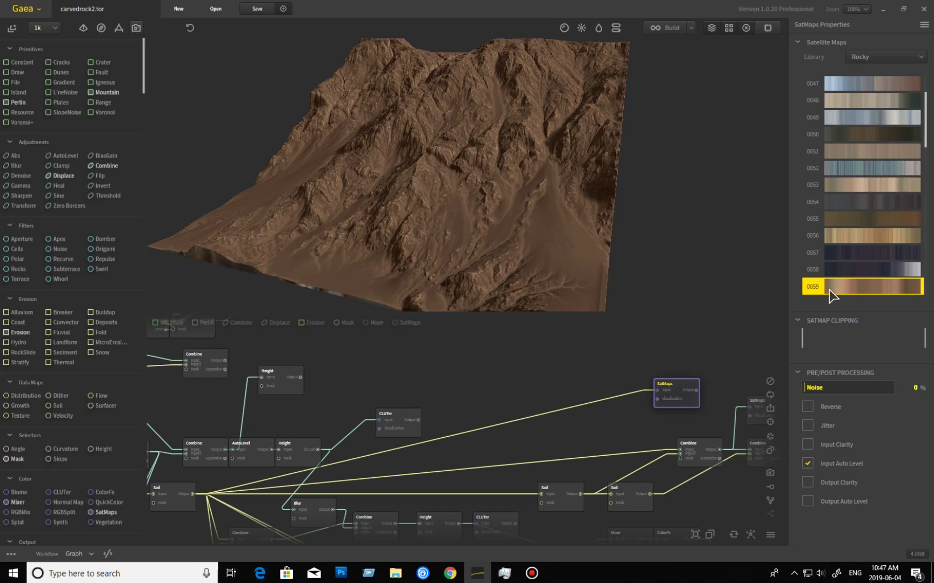
mouse_move(578, 238)
left_mouse_down()
mouse_move(590, 232)
mouse_move(573, 229)
left_mouse_up()
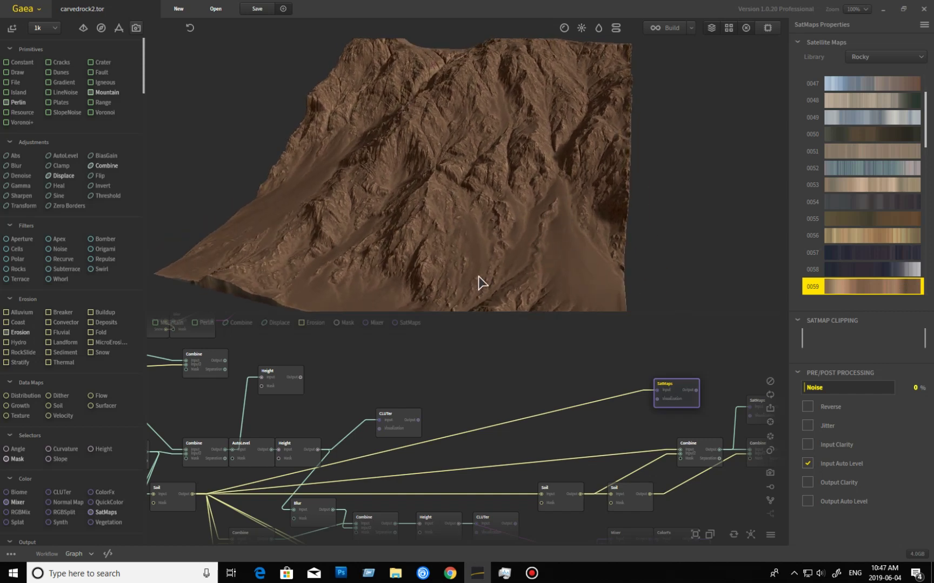
mouse_move(333, 179)
left_mouse_down()
mouse_move(325, 187)
mouse_move(517, 183)
mouse_move(506, 180)
mouse_move(523, 146)
left_mouse_up()
scroll(516, 183, "up", 5)
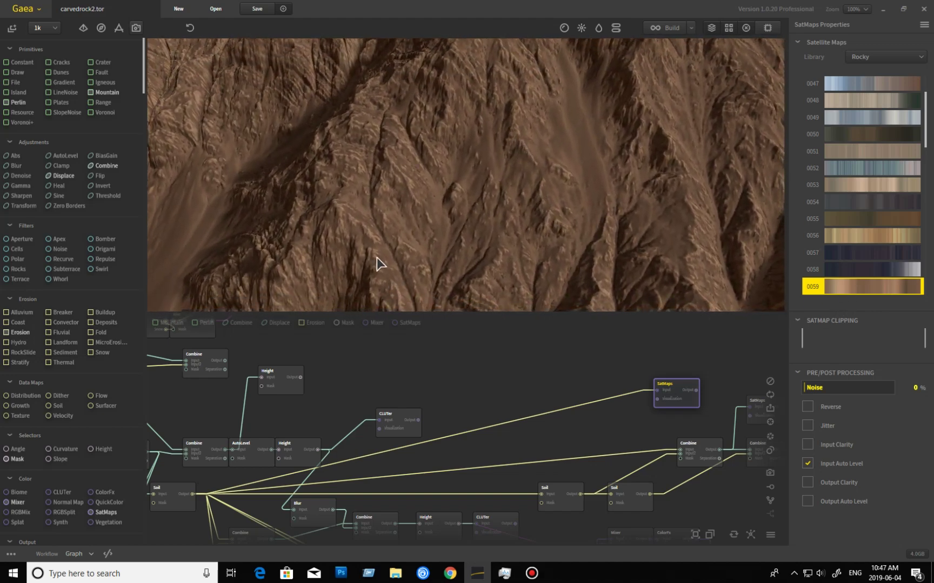
left_click_drag(433, 190, 439, 225)
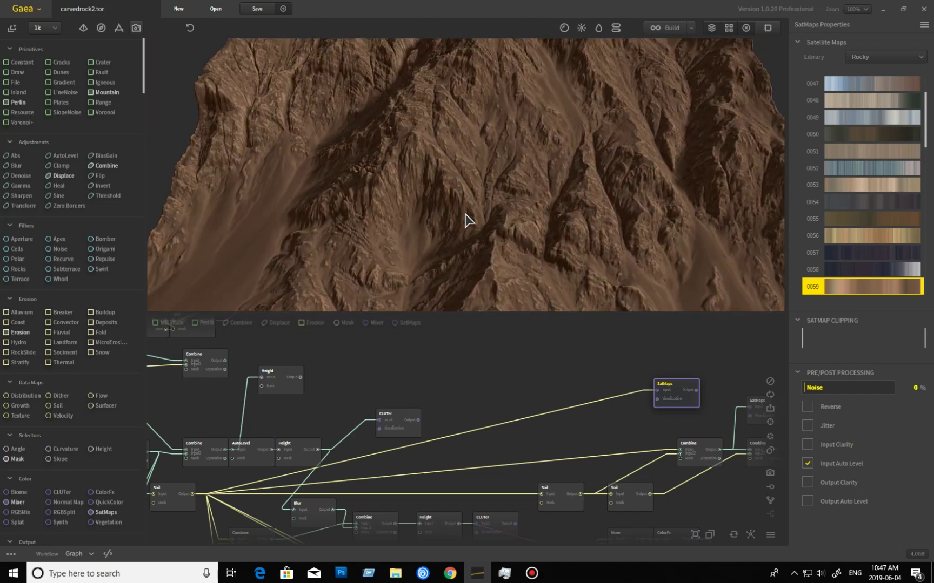
scroll(475, 233, "down", 3)
left_click_drag(525, 258, 507, 277)
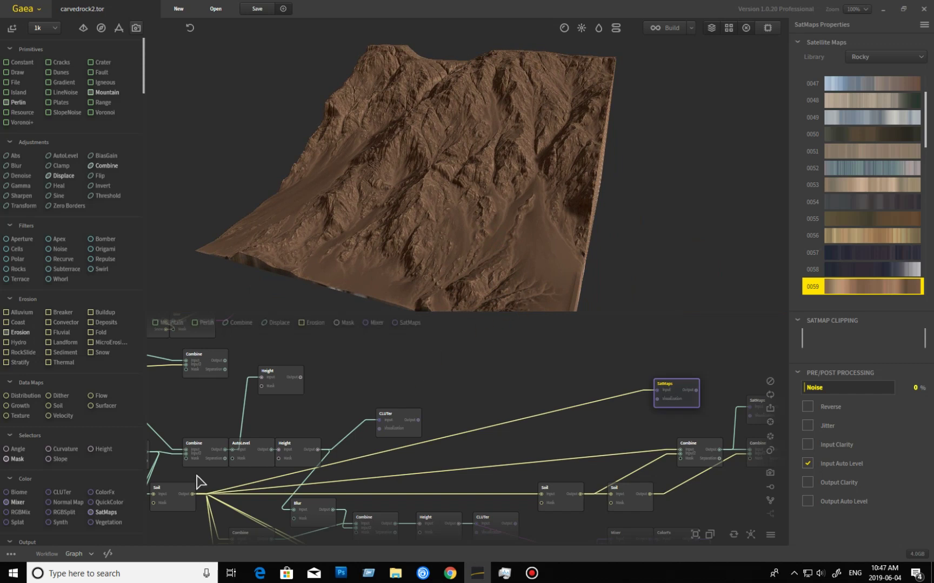
left_click(174, 500)
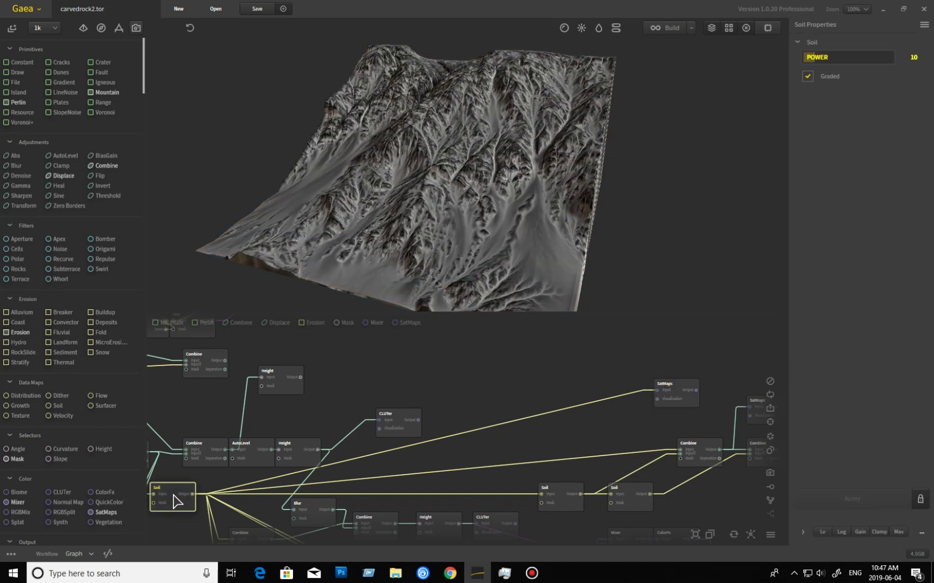
Preview the second Soil node's output and orbit around the soil terrain.
left_click(565, 505)
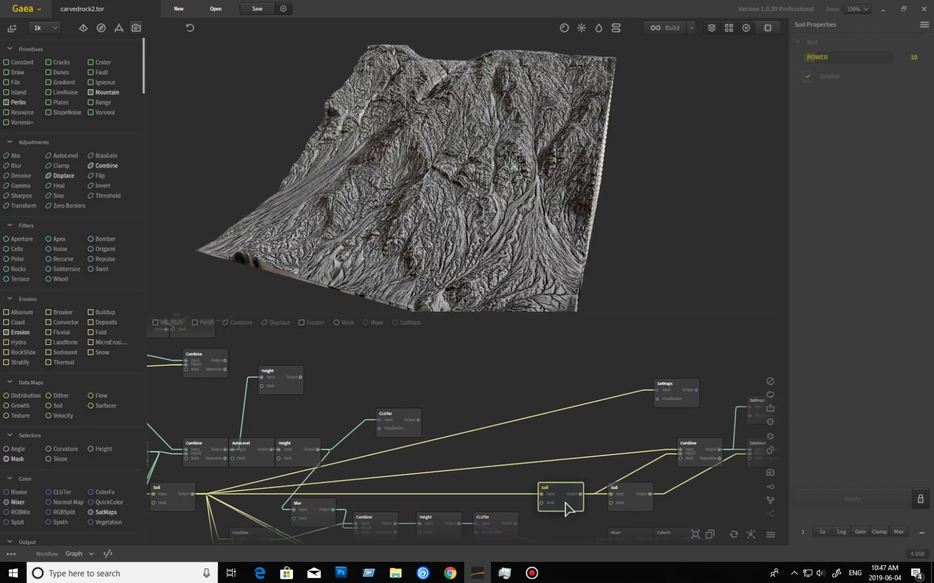
scroll(466, 250, "up", 5)
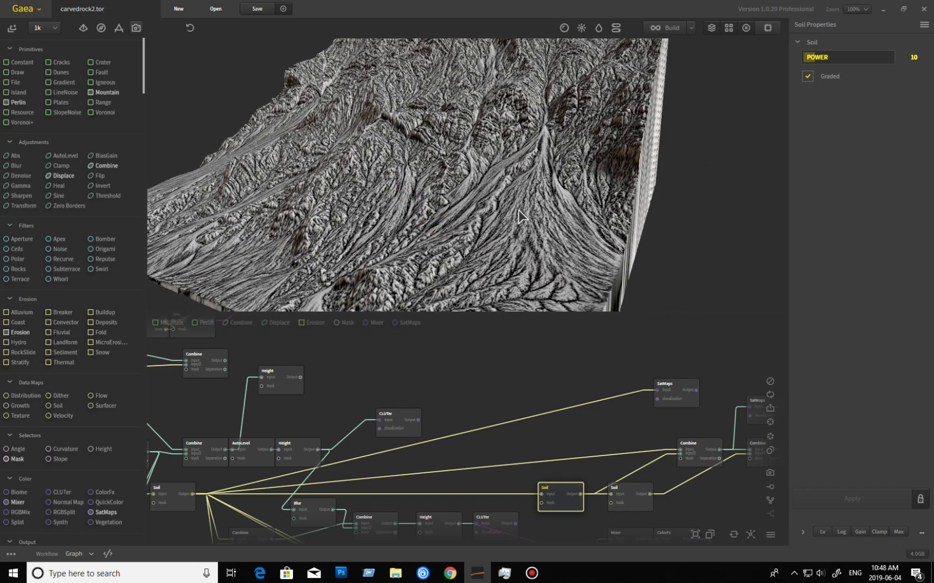
left_click_drag(445, 255, 382, 265)
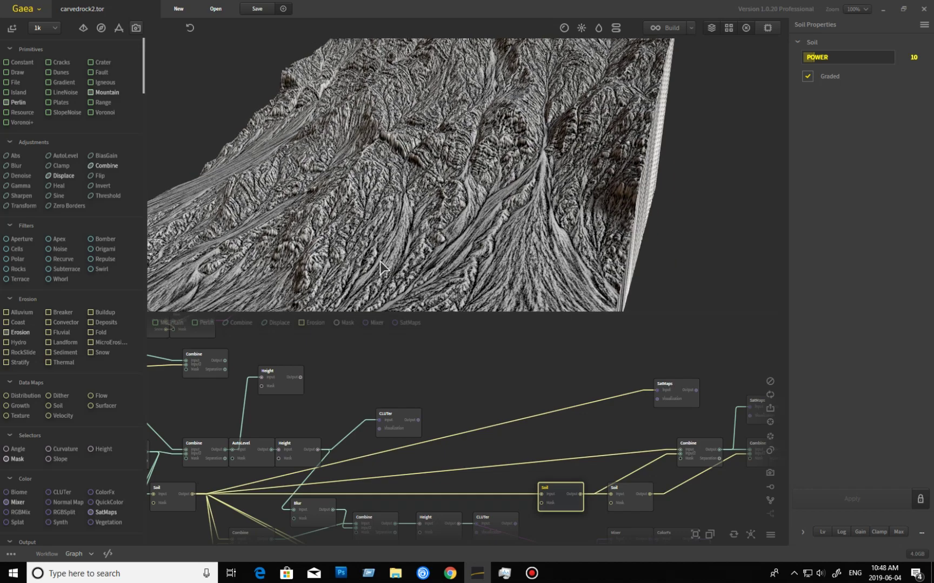
mouse_move(422, 279)
left_mouse_down()
mouse_move(415, 285)
mouse_move(443, 285)
left_mouse_up()
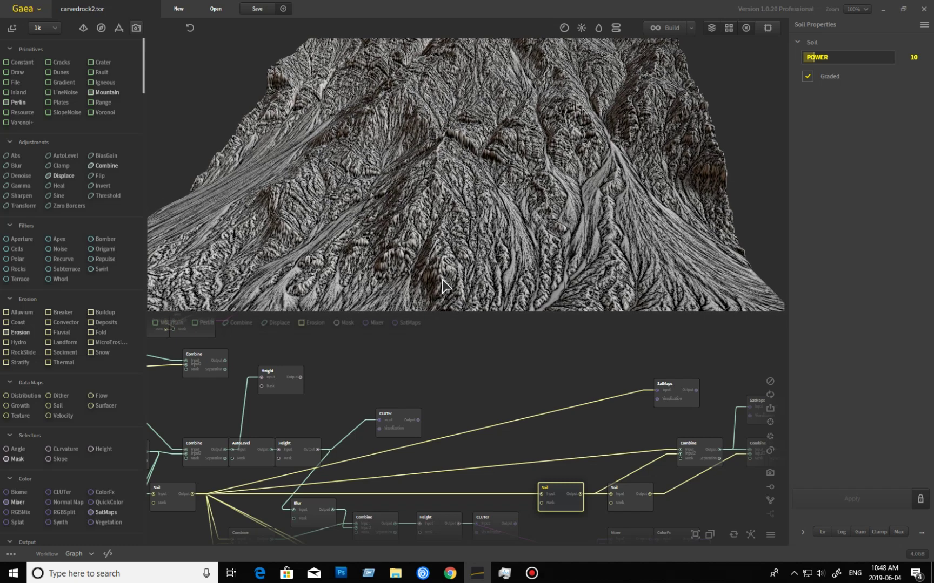
Preview the Combine node's 50% Blend output and orbit around the blended grey terrain.
left_click(703, 462)
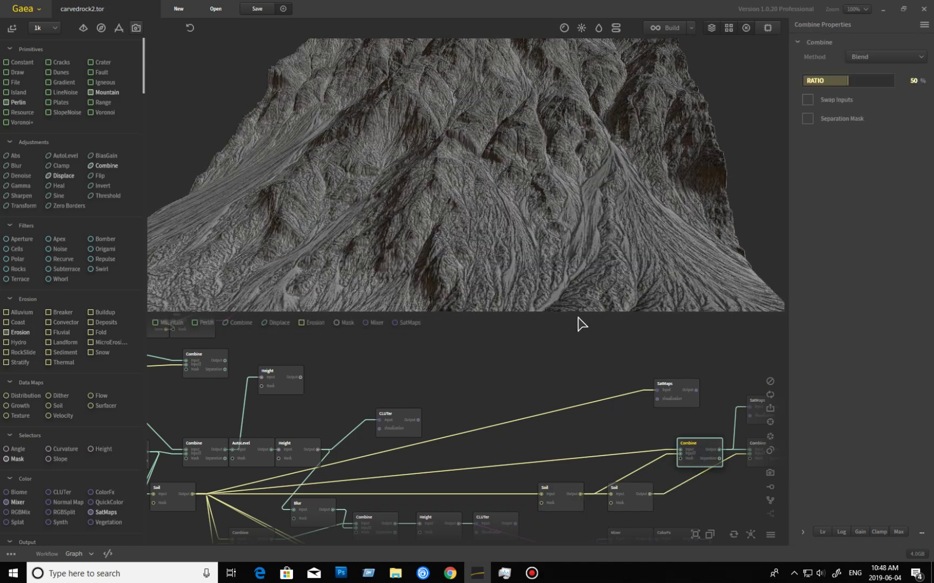
mouse_move(544, 273)
left_mouse_down()
mouse_move(524, 278)
mouse_move(552, 266)
left_mouse_up()
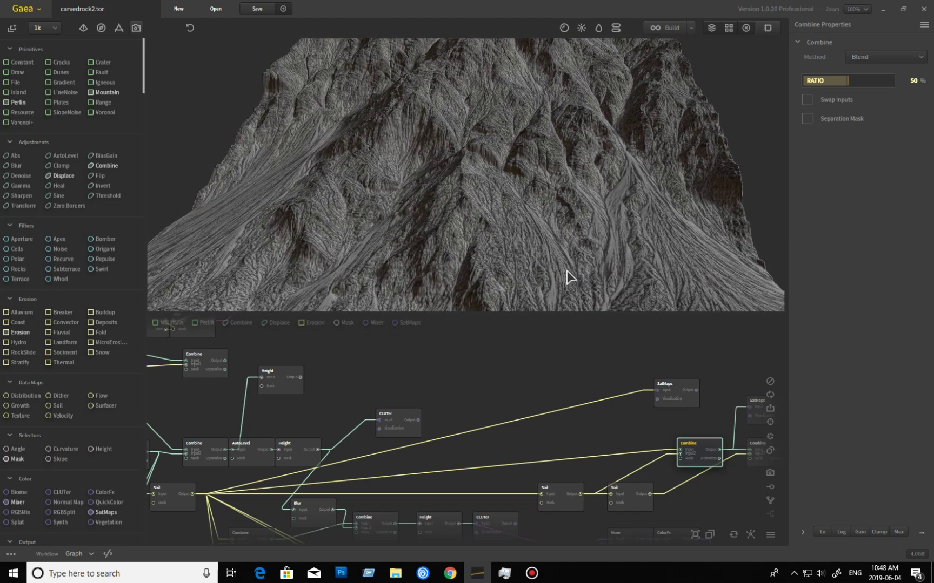
left_click_drag(567, 277, 559, 292)
middle_click_drag(621, 427, 457, 421)
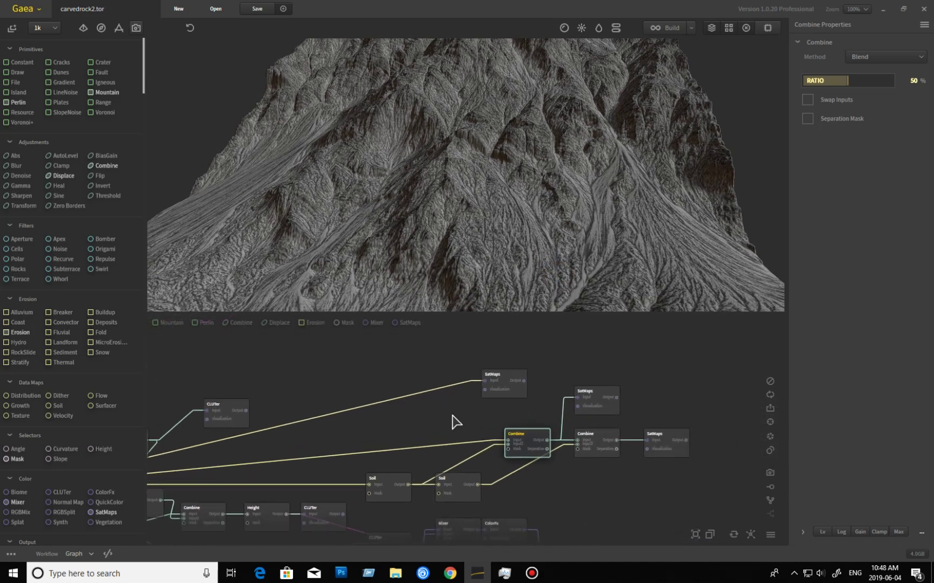
Preview the second SatMaps node's brown colouring and look down on the ridges.
left_click(605, 408)
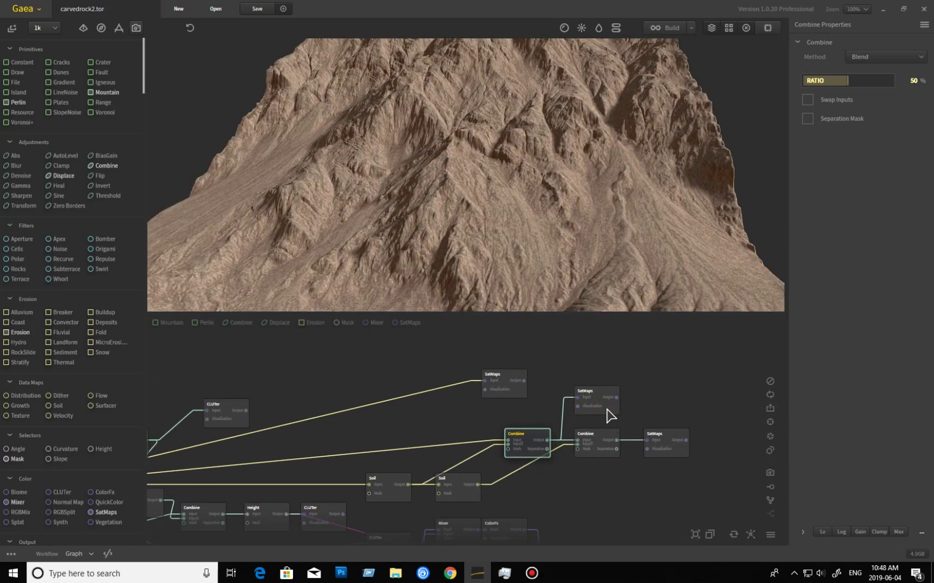
left_click_drag(634, 241, 508, 252)
scroll(510, 249, "up", 5)
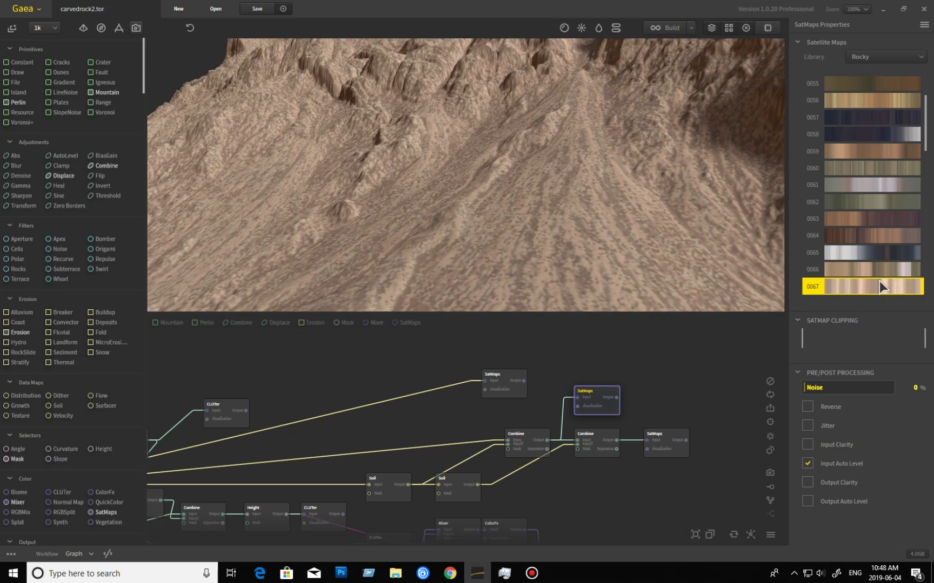
left_click_drag(569, 283, 306, 202)
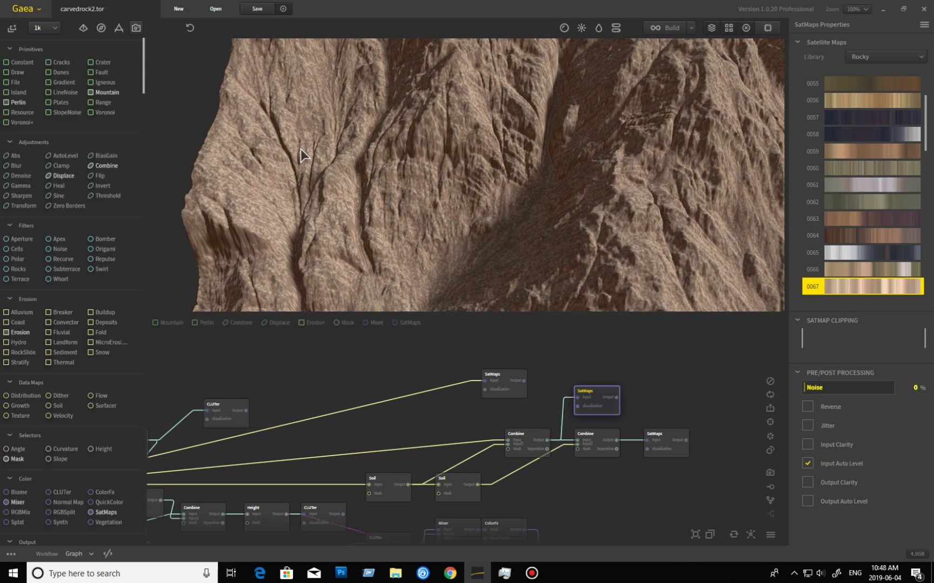
left_click_drag(326, 235, 274, 246)
Orbit the coloured terrain further, then switch the preview to the first Soil node.
scroll(521, 225, "down", 5)
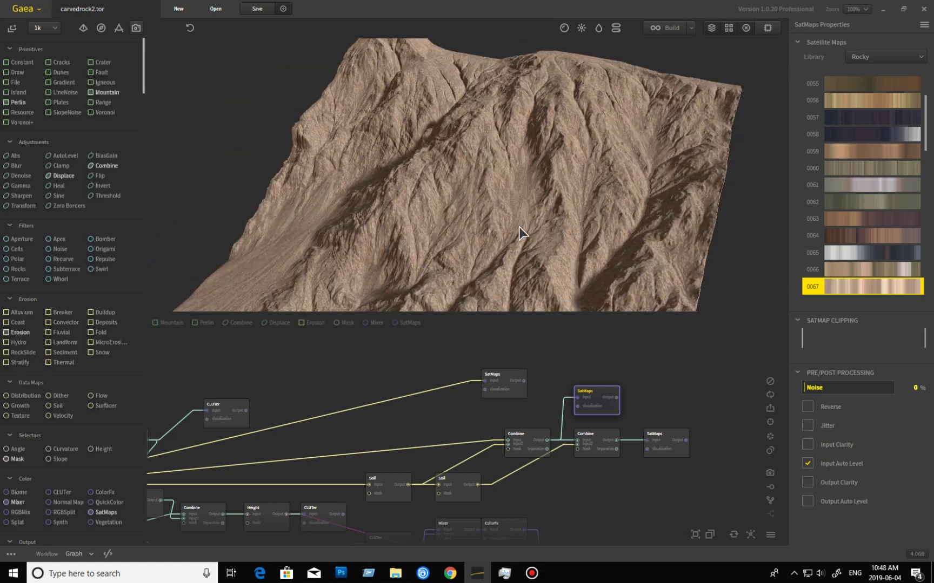
scroll(518, 228, "up", 5)
left_click_drag(519, 227, 519, 256)
right_click_drag(519, 236, 506, 231)
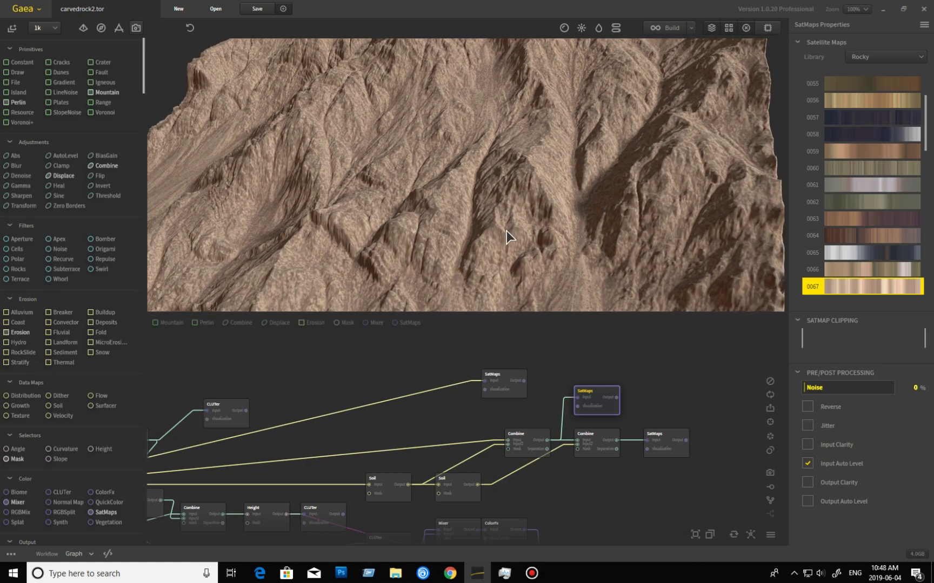
left_click_drag(496, 224, 489, 272)
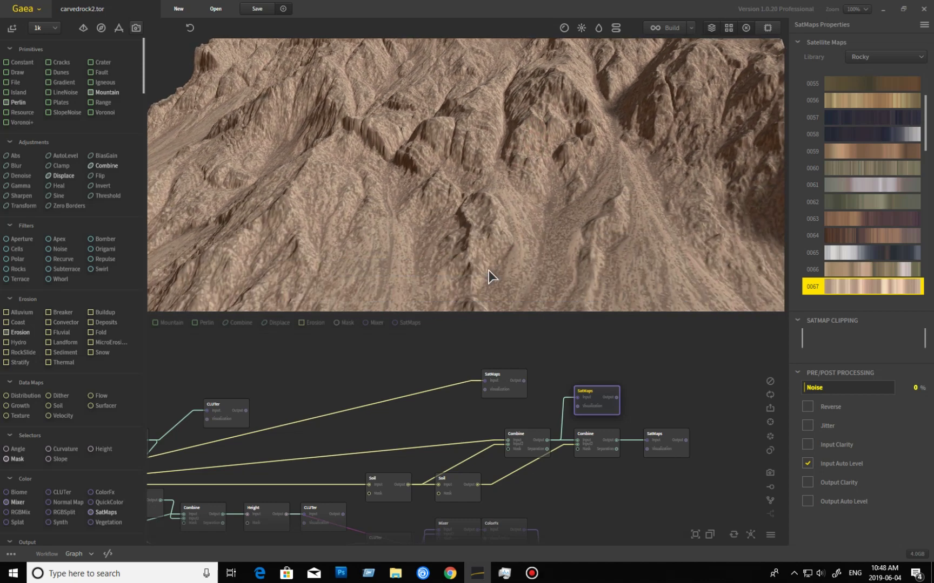
left_click(393, 498)
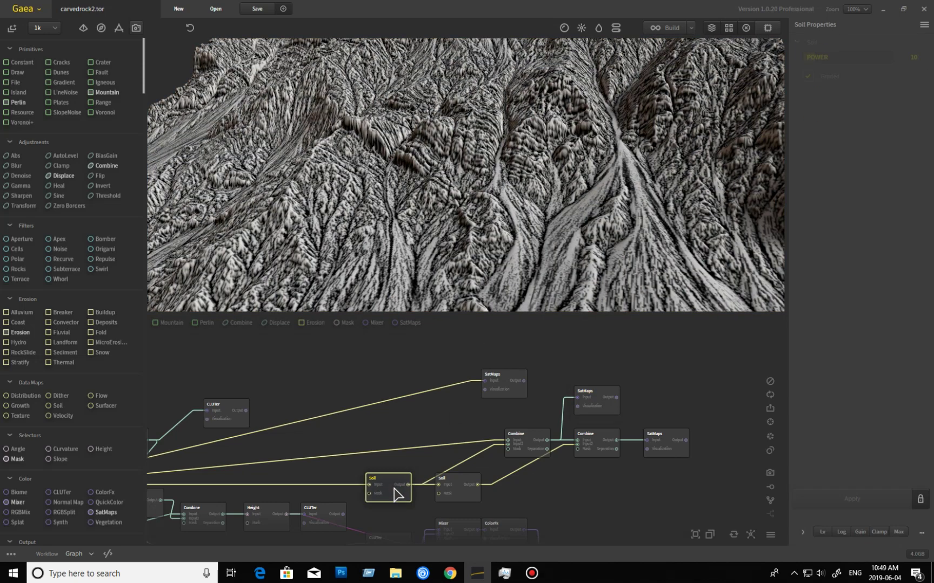
Preview the second Soil node, then the downstream Combine node's 33% Blend output.
left_click(460, 498)
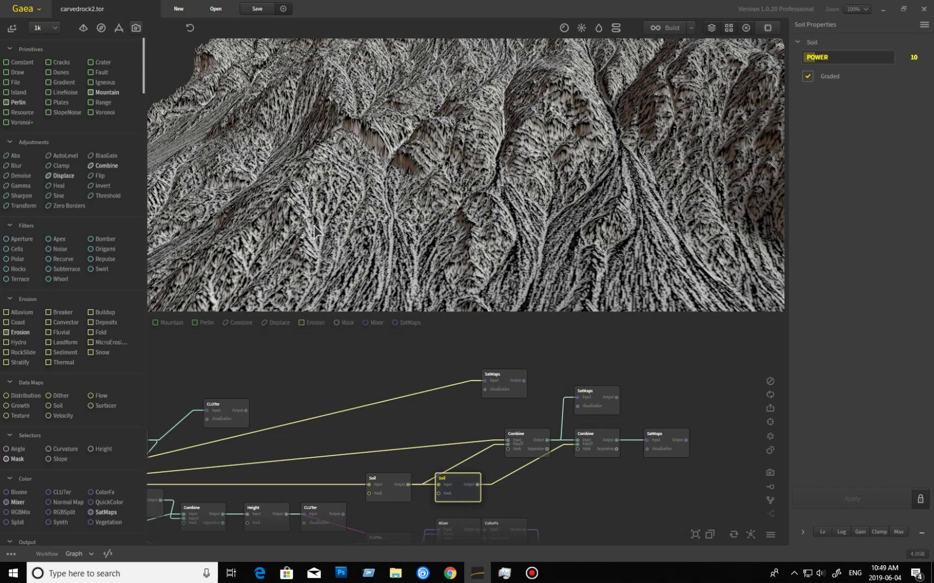
mouse_move(425, 226)
left_mouse_down()
mouse_move(475, 176)
mouse_move(471, 165)
mouse_move(432, 192)
left_mouse_up()
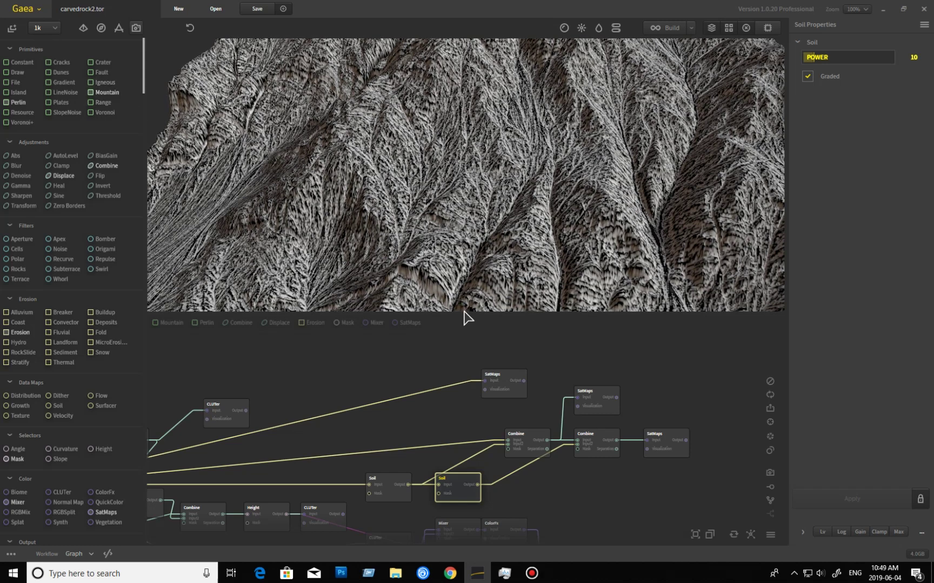
left_click_drag(466, 252, 460, 263)
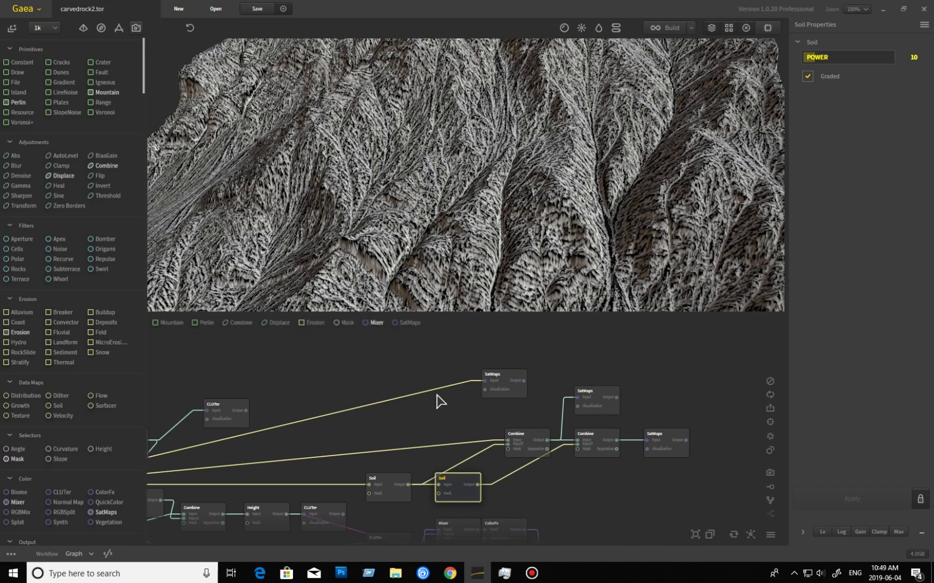
left_click_drag(543, 252, 513, 272)
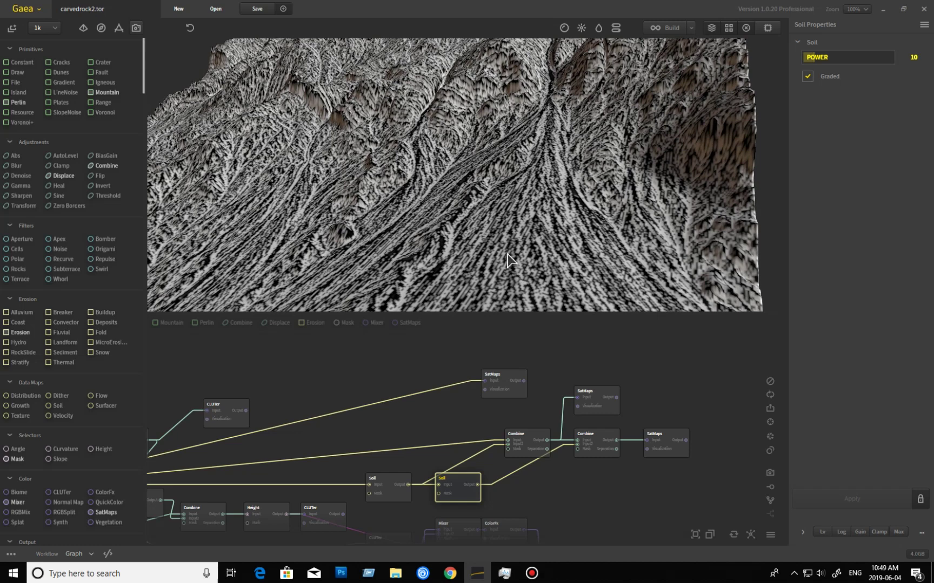
middle_click_drag(374, 432, 305, 443)
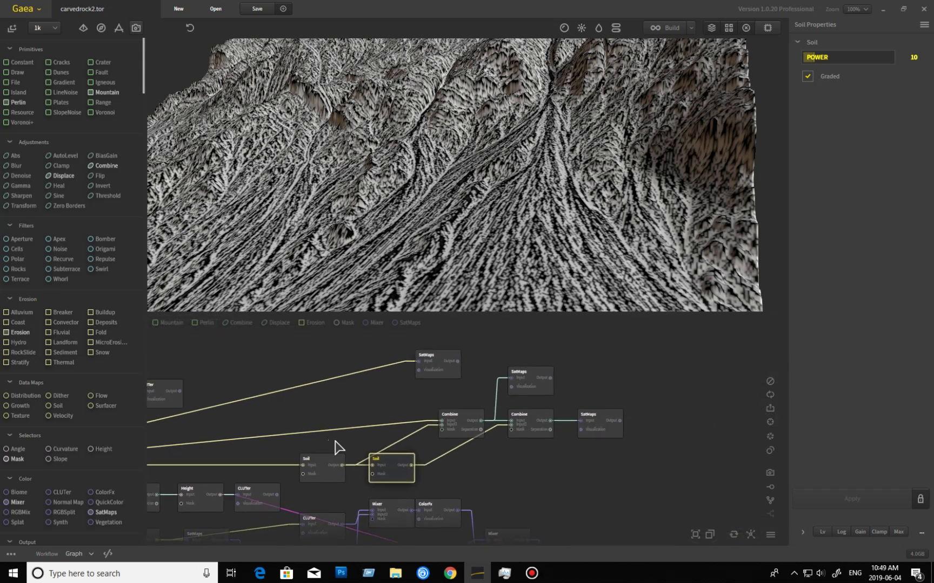
left_click(532, 435)
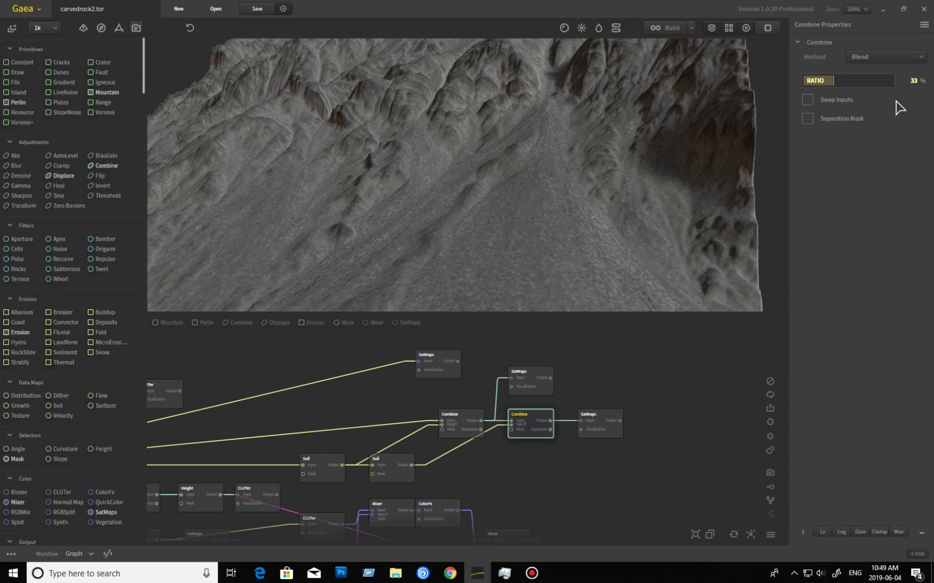
Orbit and zoom the combined terrain, then preview the first Soil node at Power 10 again.
mouse_move(559, 252)
left_mouse_down()
mouse_move(560, 220)
mouse_move(554, 240)
left_mouse_up()
scroll(554, 240, "up", 3)
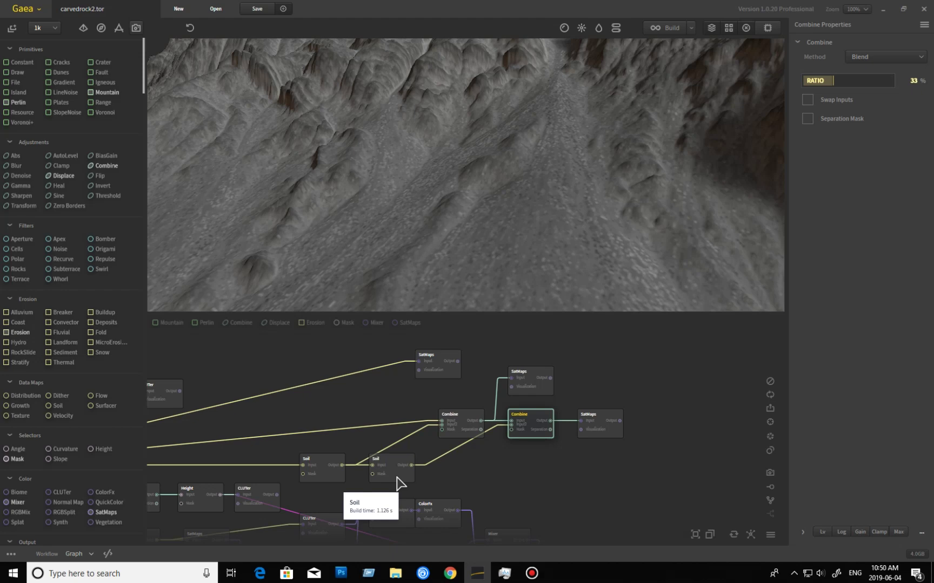
middle_click_drag(440, 472, 455, 454)
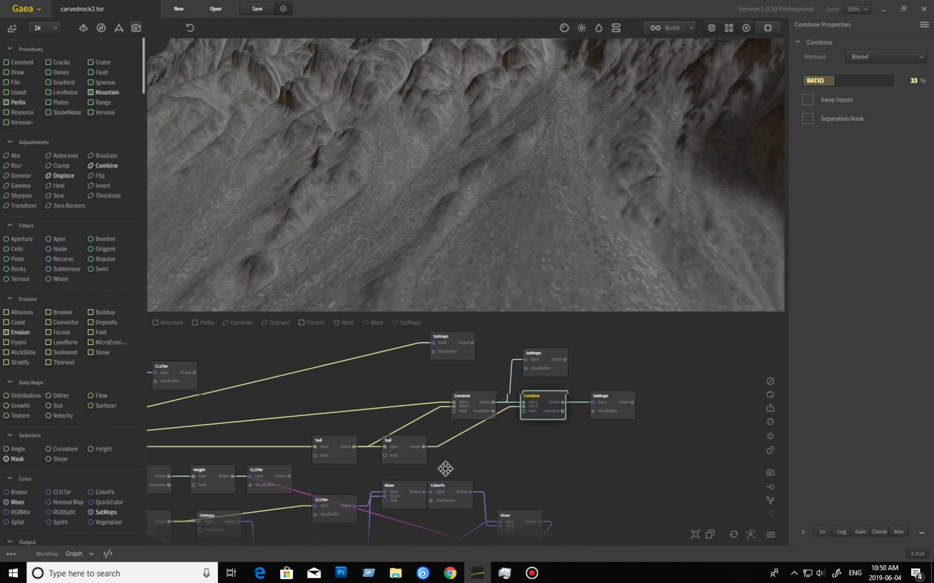
left_click(344, 457)
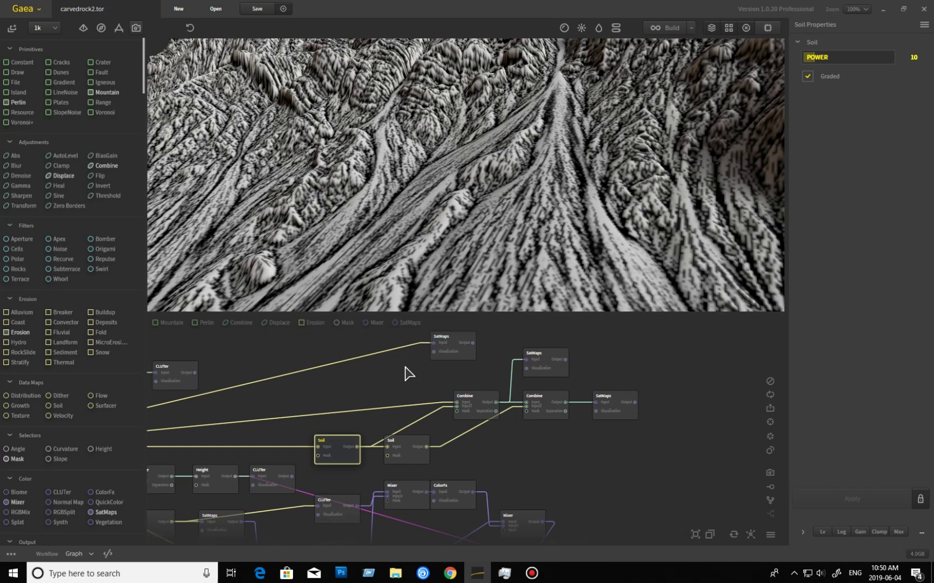
Preview the final SatMaps node's Rocky 0007 brown colouring and inspect it from several angles.
mouse_move(338, 460)
left_click(619, 415)
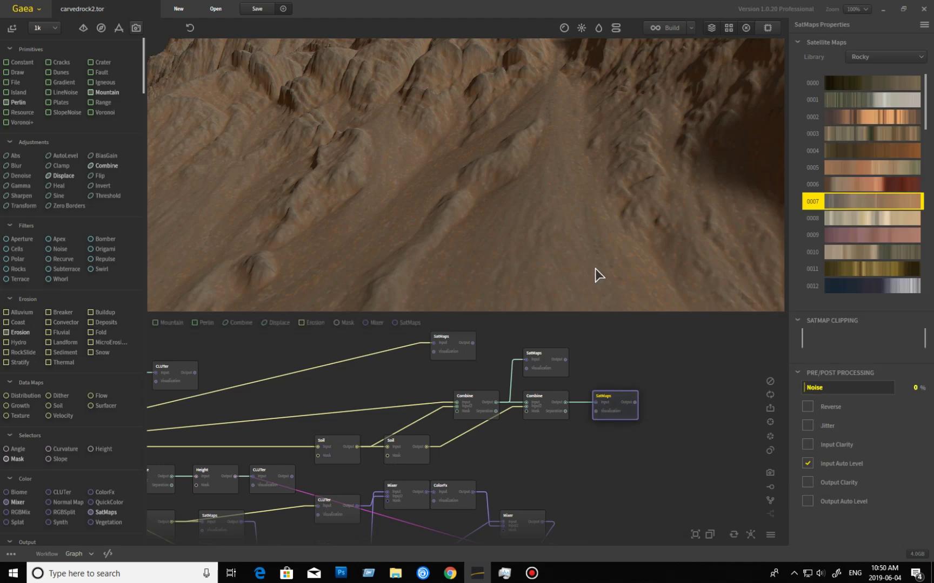
left_click_drag(595, 268, 589, 275)
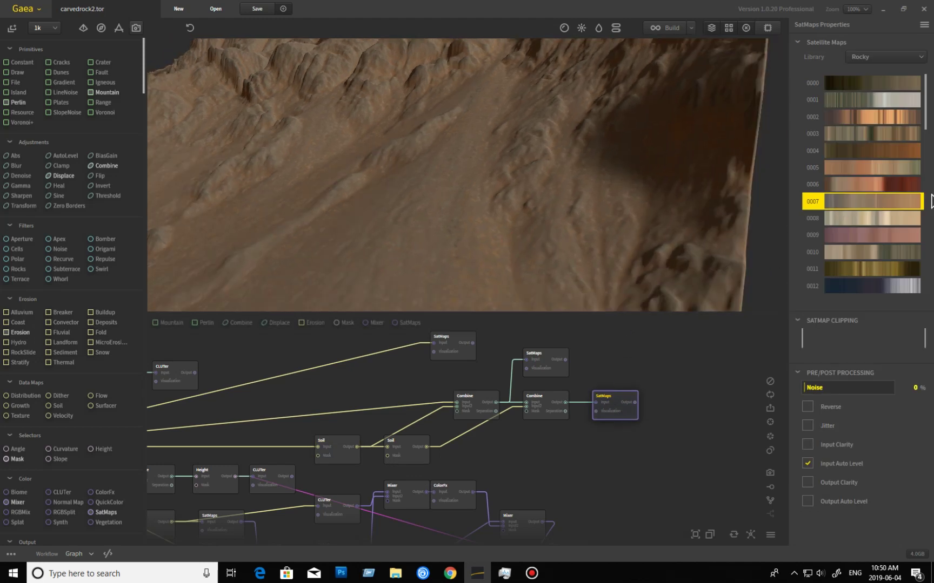
left_click_drag(506, 252, 514, 262)
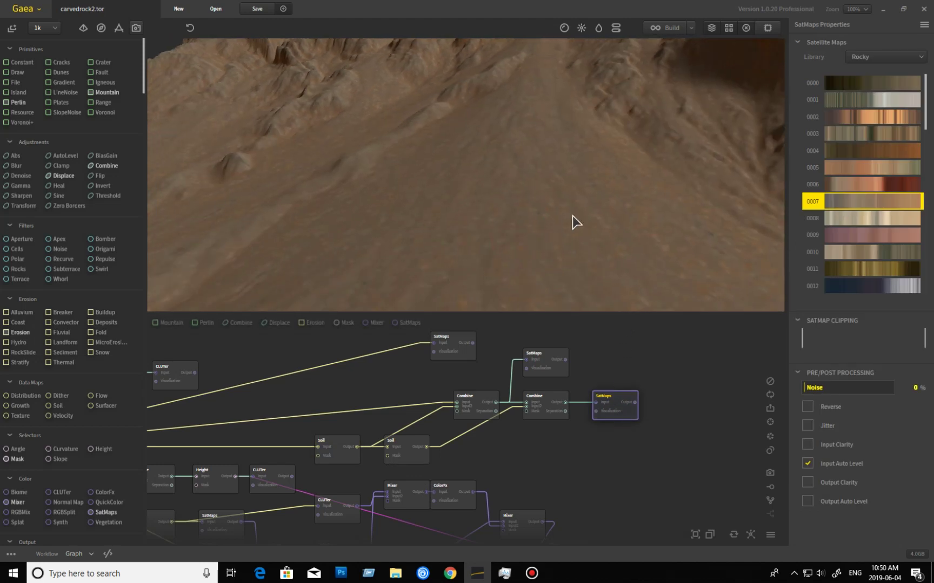
left_click_drag(409, 223, 537, 150)
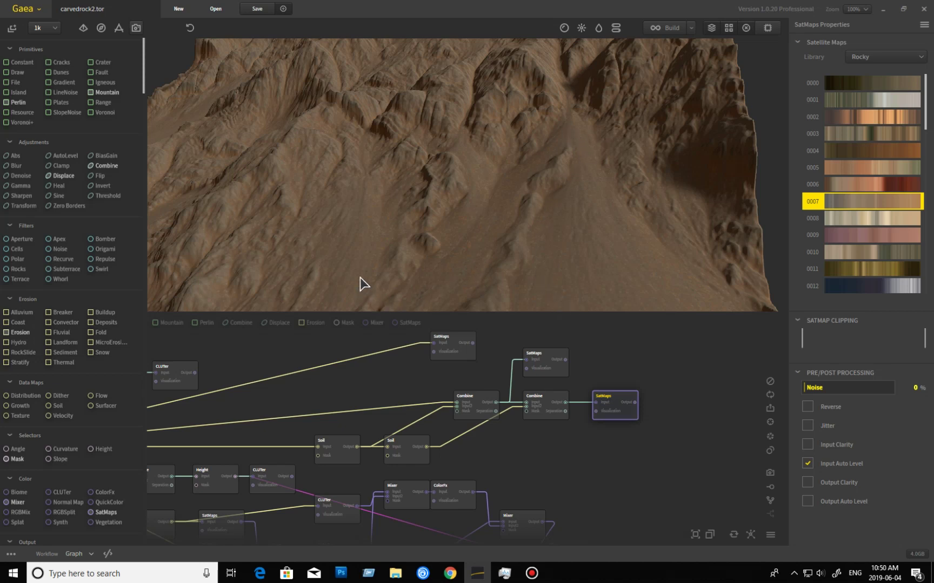
left_click_drag(558, 255, 535, 190)
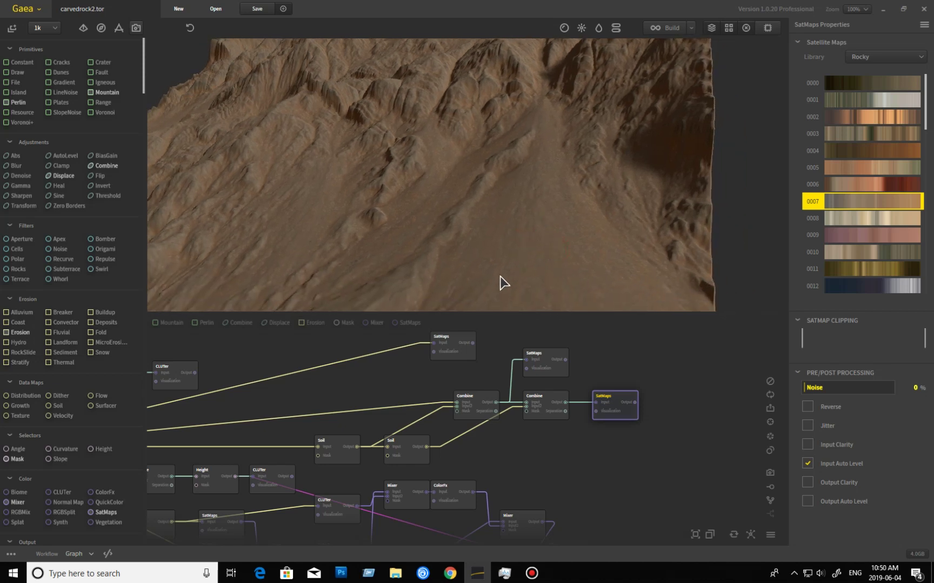
left_click_drag(594, 309, 614, 251)
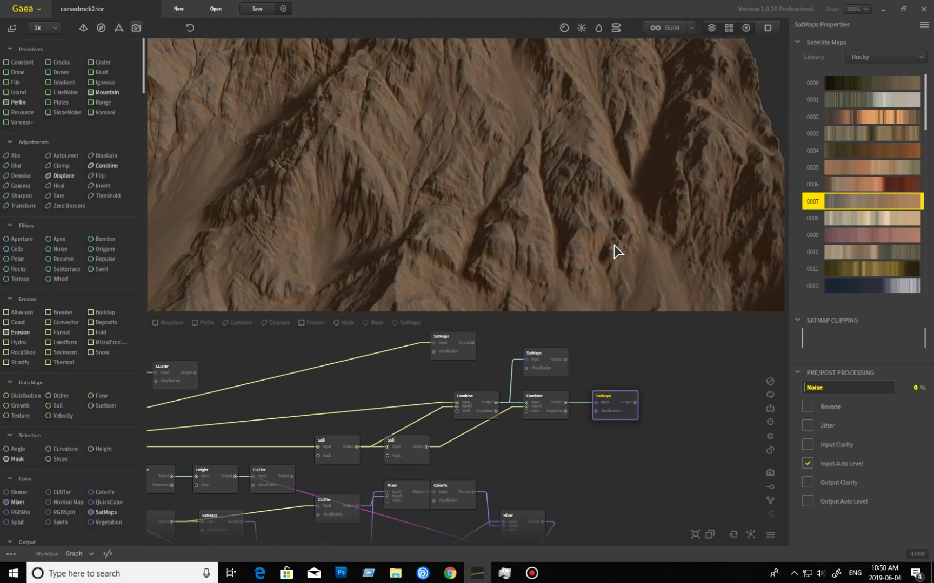
left_click_drag(526, 470, 660, 431)
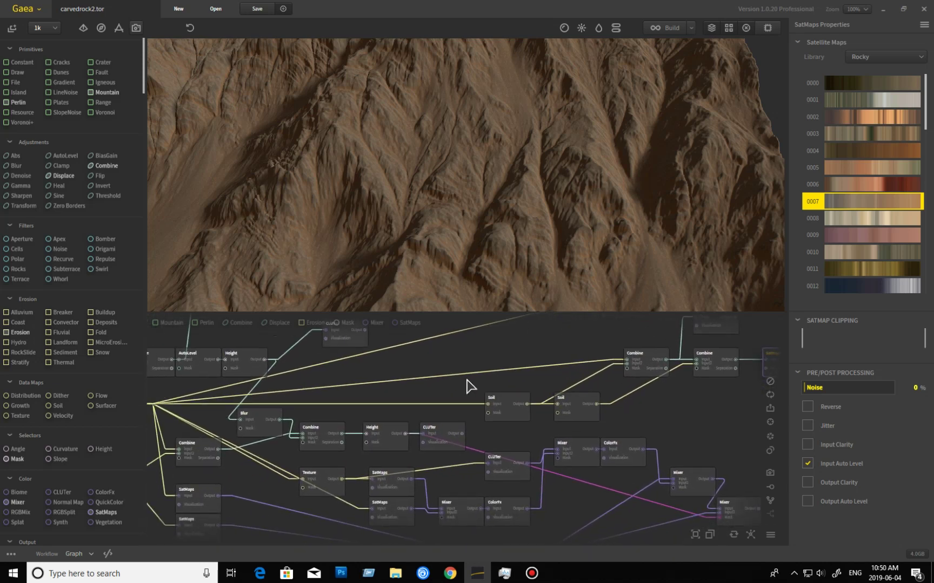
left_click_drag(343, 421, 499, 391)
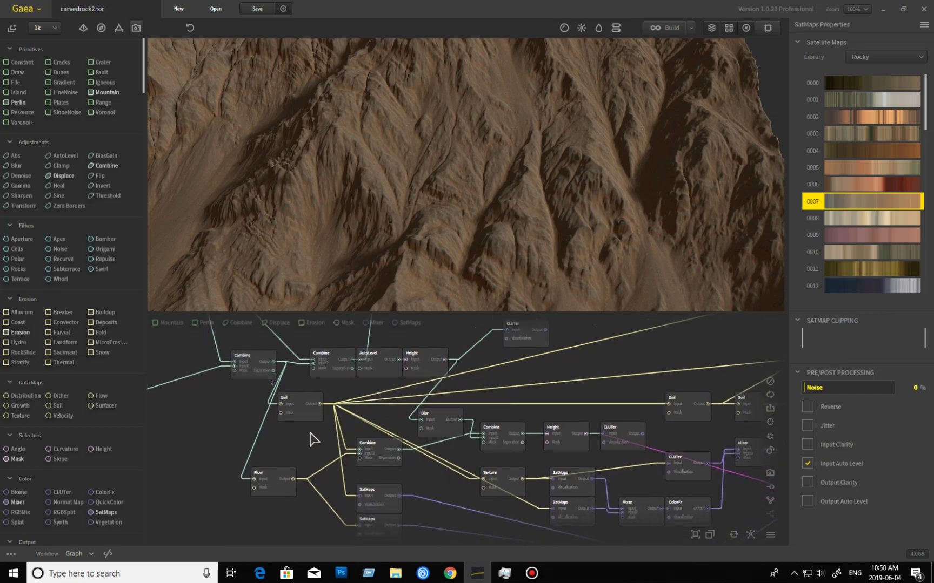
Preview the upstream Soil node and tilt the terrain into a 3D perspective.
left_click(296, 401)
left_click_drag(324, 421, 333, 483)
left_click_drag(409, 494, 427, 419)
left_click_drag(464, 270, 434, 377)
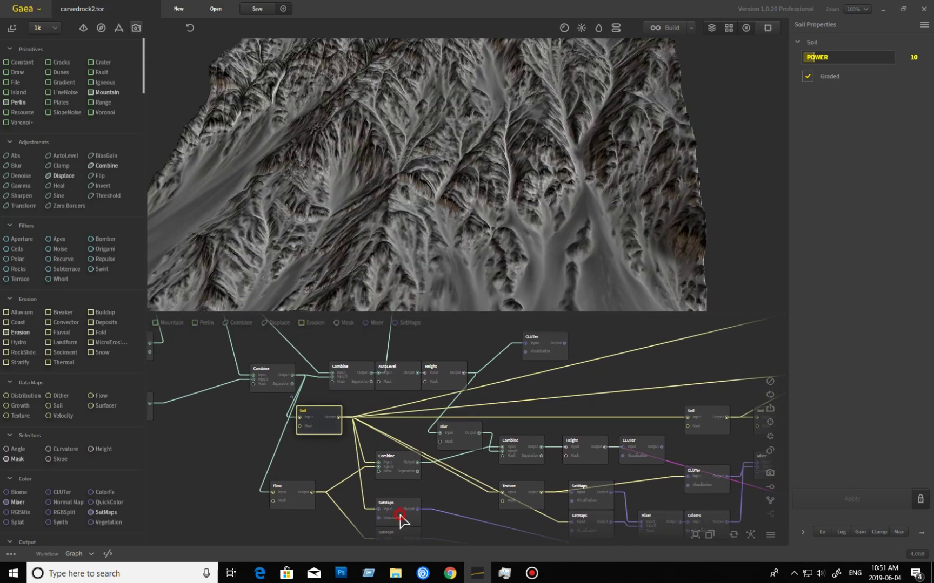
Preview the lower SatMaps node's Rocky 0007 colouring from several angles, then the Flow node.
left_click(794, 201)
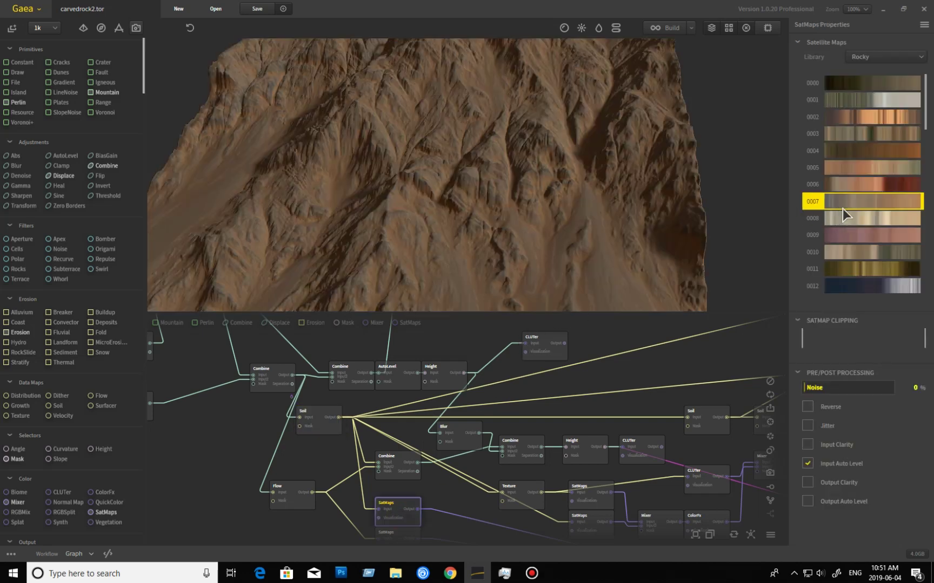
left_click_drag(670, 223, 669, 249)
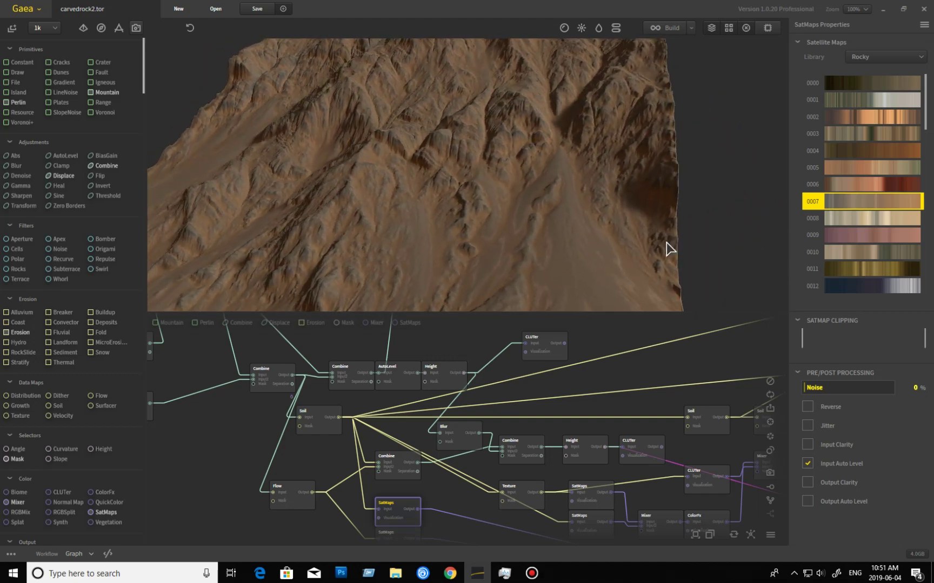
mouse_move(553, 270)
left_mouse_down()
mouse_move(552, 258)
mouse_move(538, 278)
mouse_move(545, 278)
left_mouse_up()
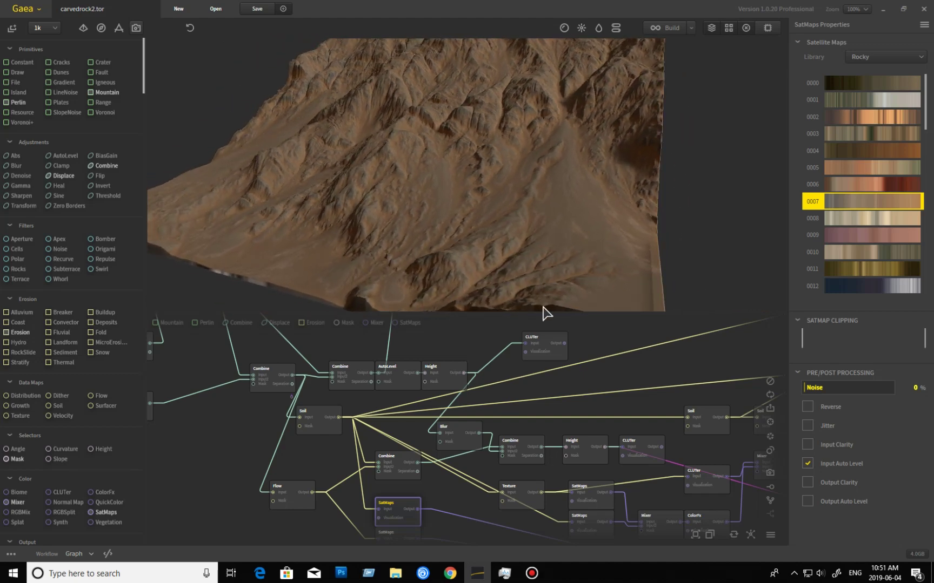
middle_click_drag(440, 496, 440, 452)
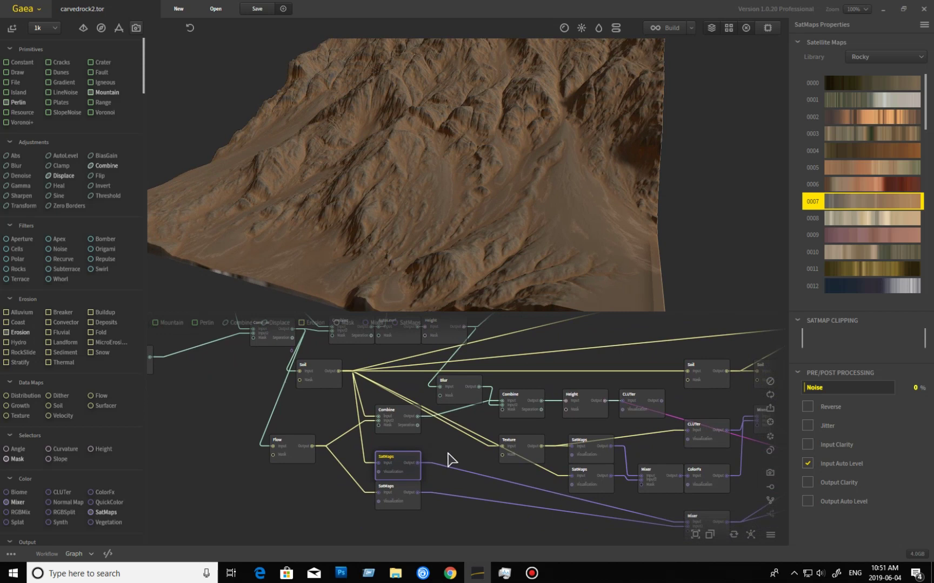
left_click(296, 462)
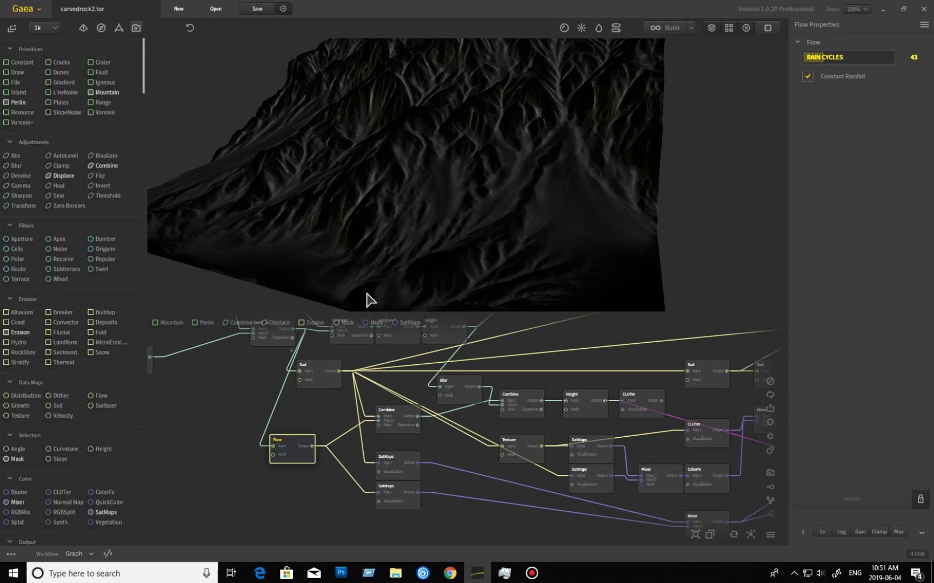
Zoom in and tilt to a top-down view of the Flow node's flow map.
scroll(427, 211, "up", 3)
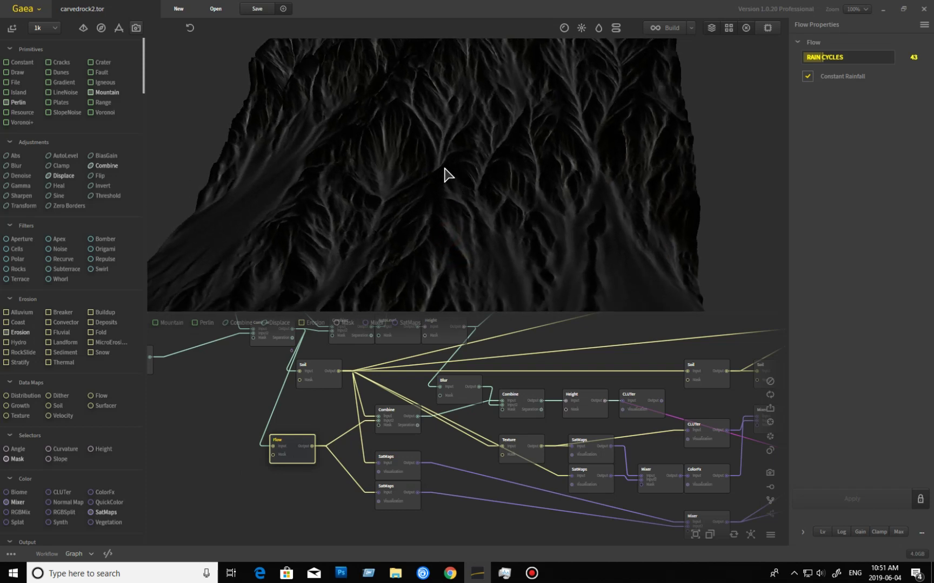
left_click_drag(483, 230, 473, 244)
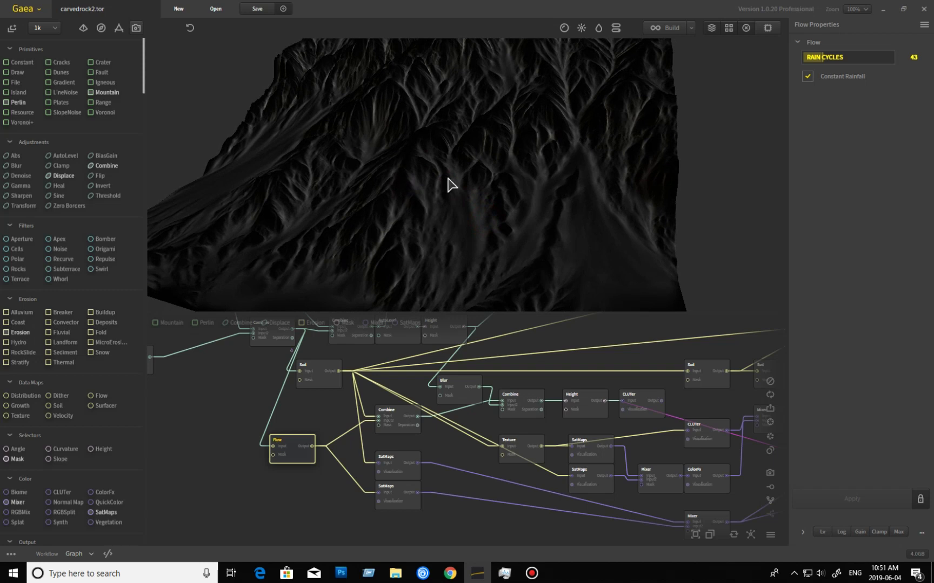
mouse_move(442, 173)
left_mouse_down()
mouse_move(466, 165)
mouse_move(381, 86)
left_mouse_up()
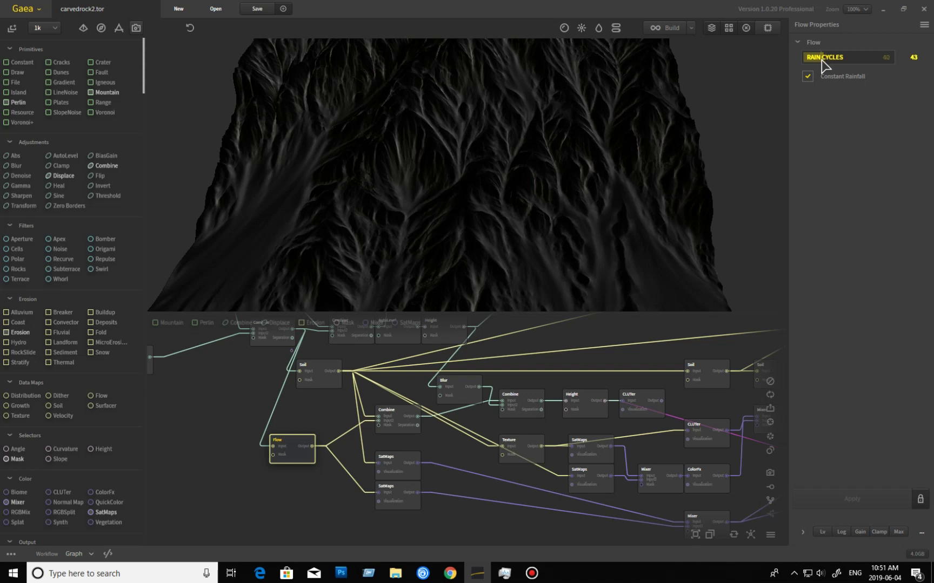
Increase the Flow node's Rain Cycles, then preview the lower SatMaps node's Rocky 0159 colouring.
left_click_drag(891, 63, 900, 61)
left_click_drag(494, 202, 485, 229)
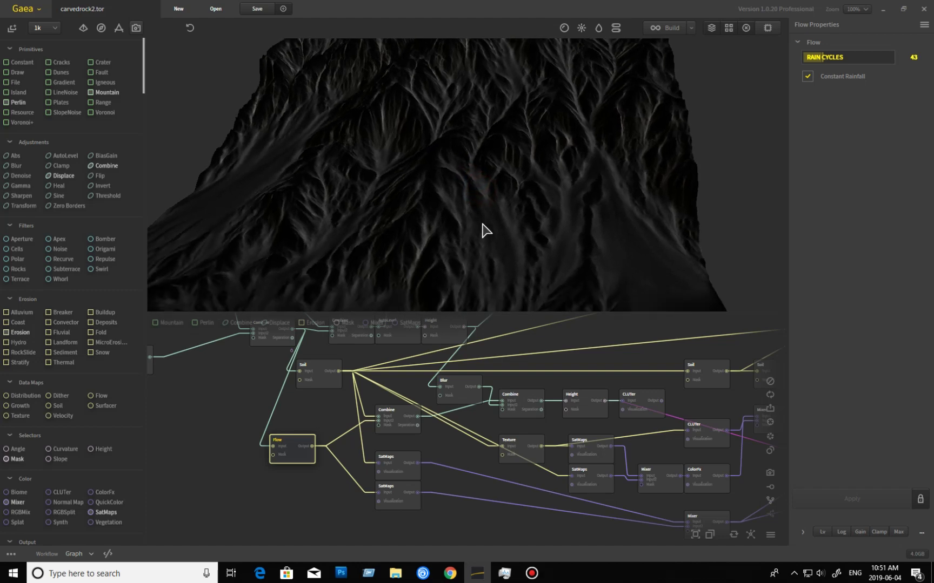
left_click(409, 502)
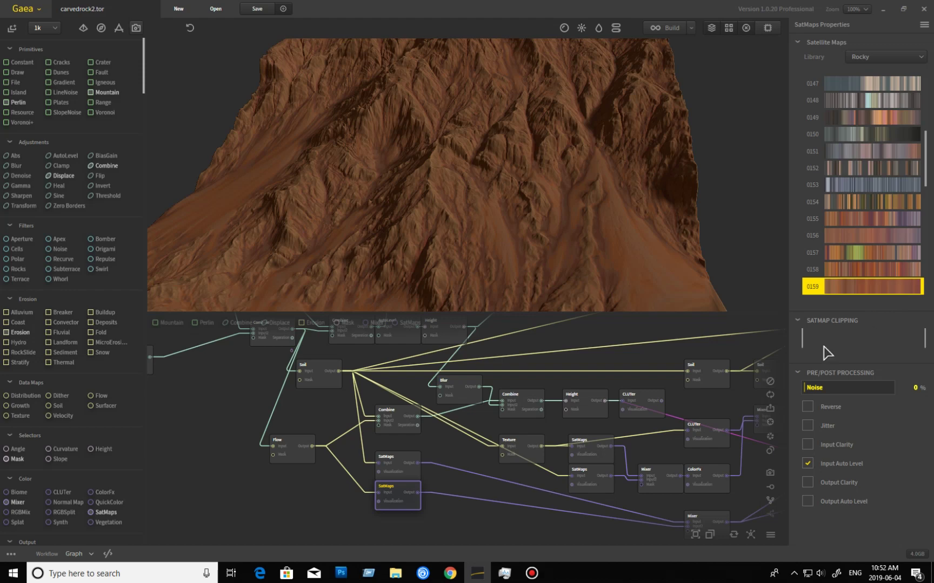
Check the upper SatMaps colouring, then preview the Mixer's 50% Blend of both SatMaps.
left_click(394, 479)
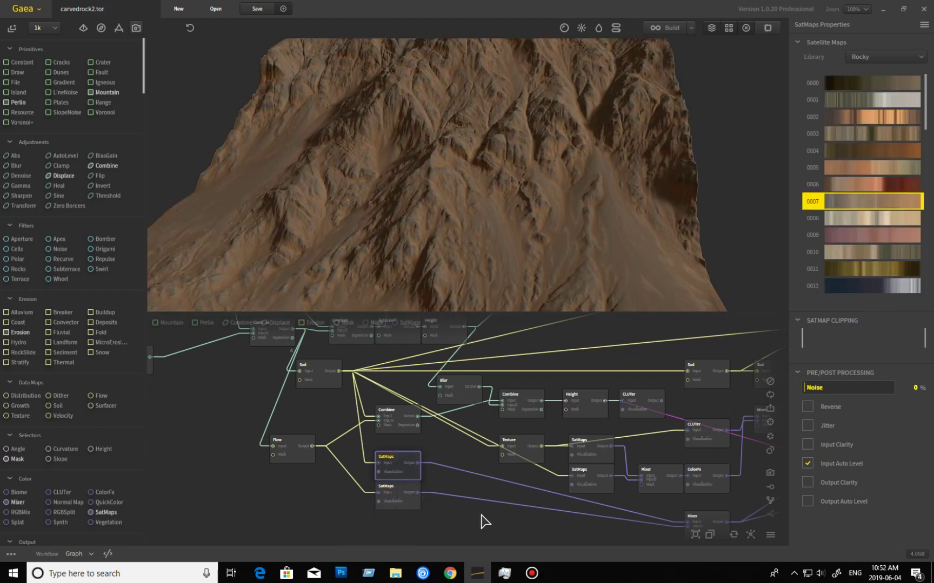
middle_click_drag(448, 502, 421, 500)
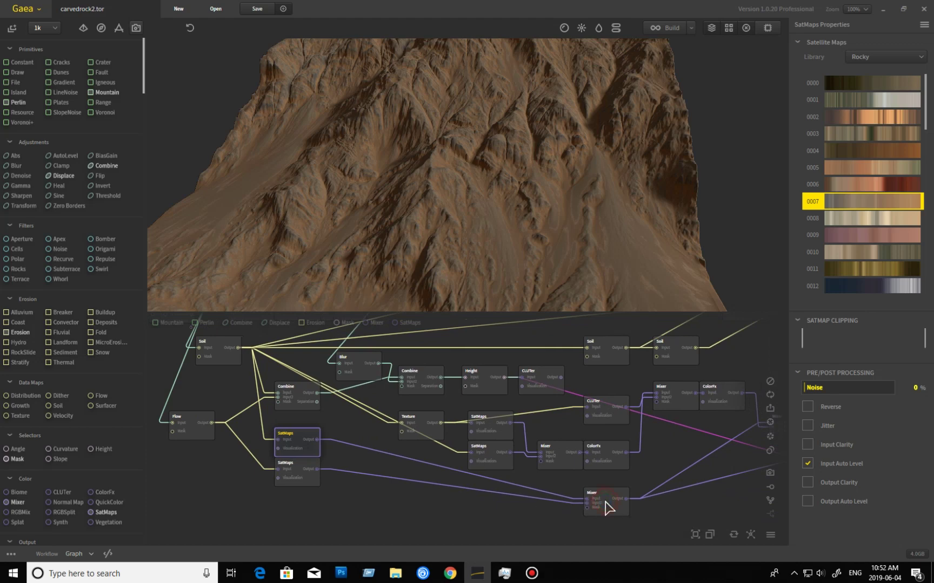
left_click(606, 505)
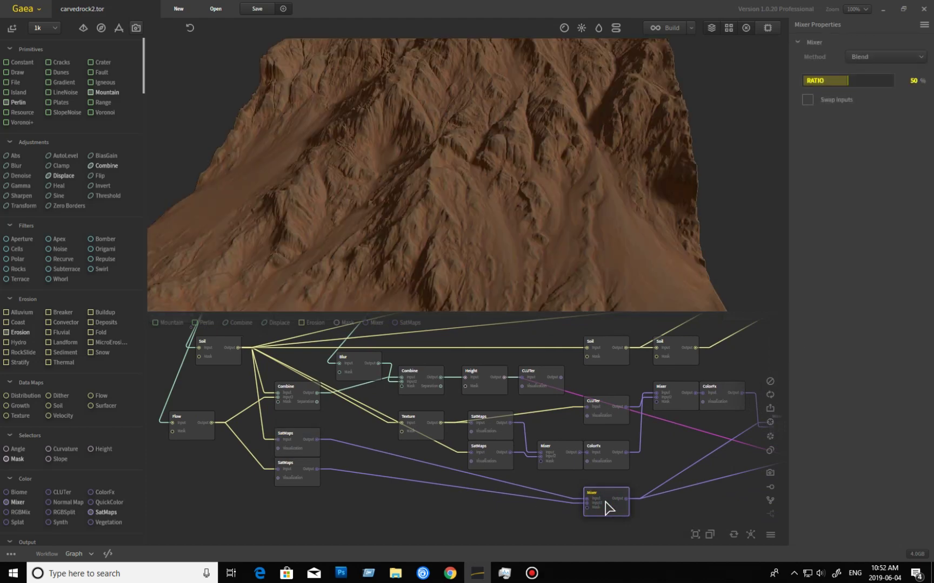
left_click_drag(517, 247, 457, 245)
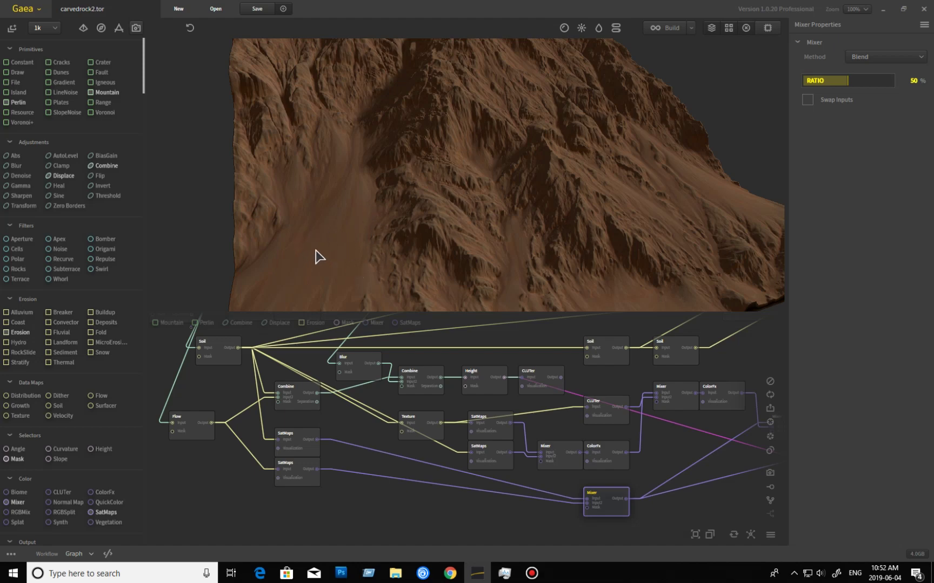
Orbit in toward the slope and back out to inspect the brown-coloured peak.
left_click_drag(534, 216, 475, 242)
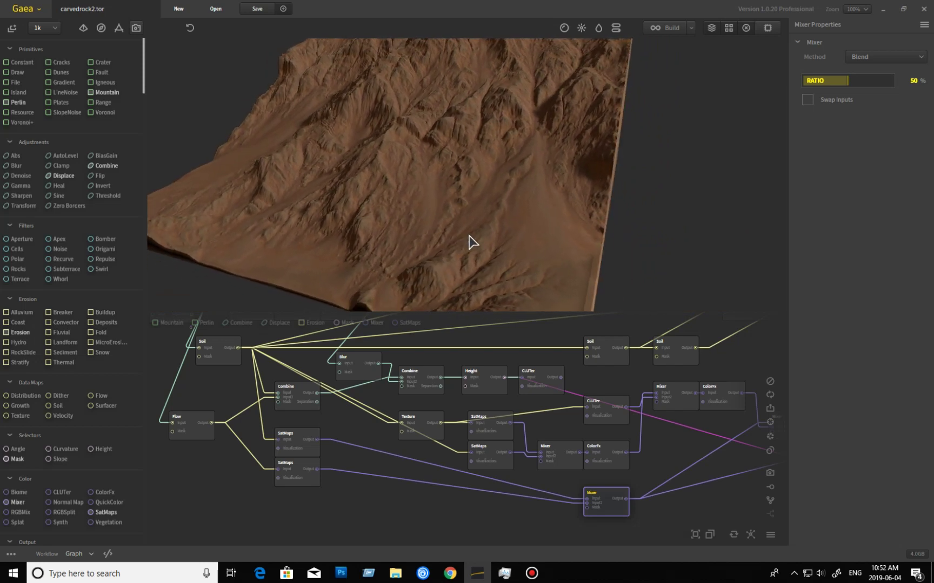
left_click_drag(471, 204, 270, 252)
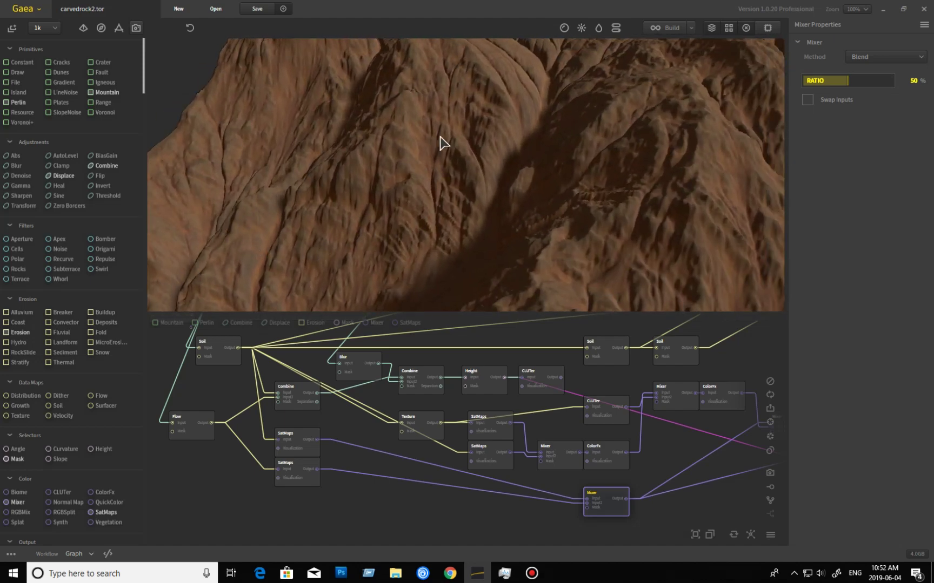
scroll(409, 194, "down", 10)
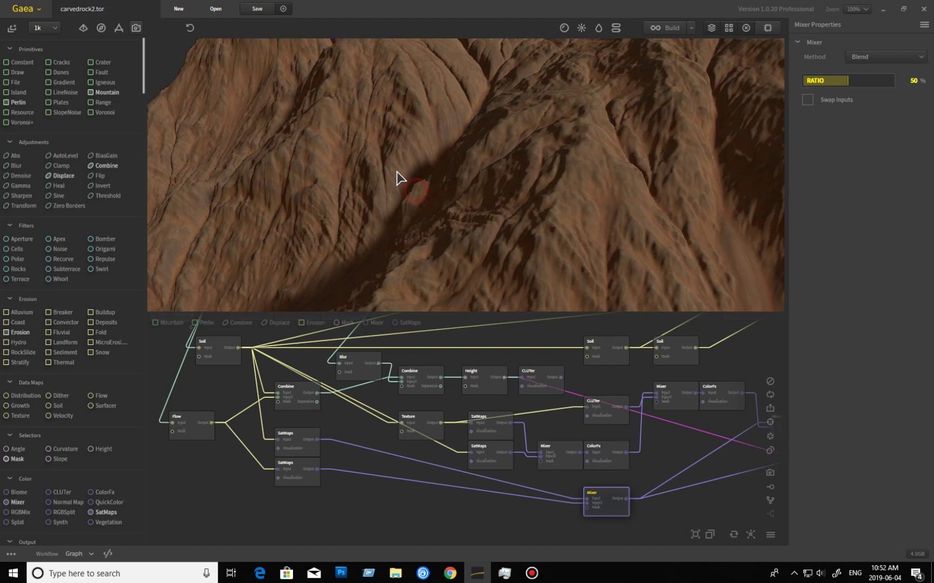
mouse_move(467, 258)
left_mouse_down()
mouse_move(475, 294)
mouse_move(471, 265)
mouse_move(465, 290)
mouse_move(488, 280)
mouse_move(474, 262)
left_mouse_up()
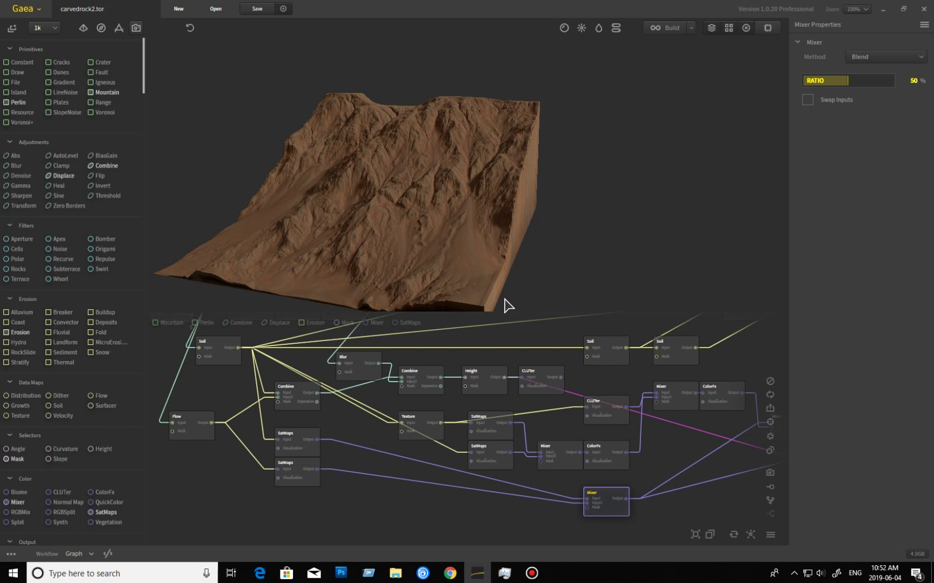
left_click_drag(426, 265, 428, 260)
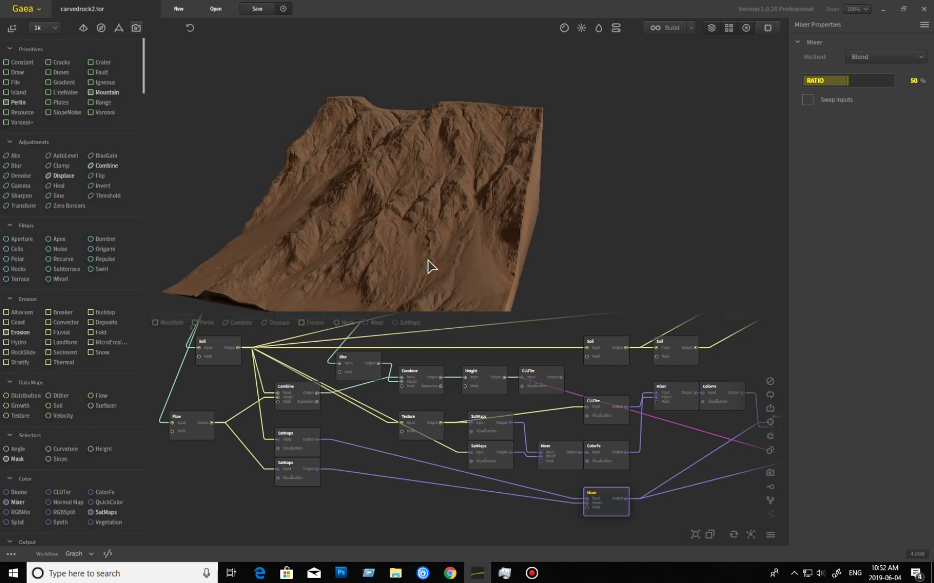
Inspect the Soil and Texture node outputs, zooming and tilting the terrain view closer.
left_click(213, 359)
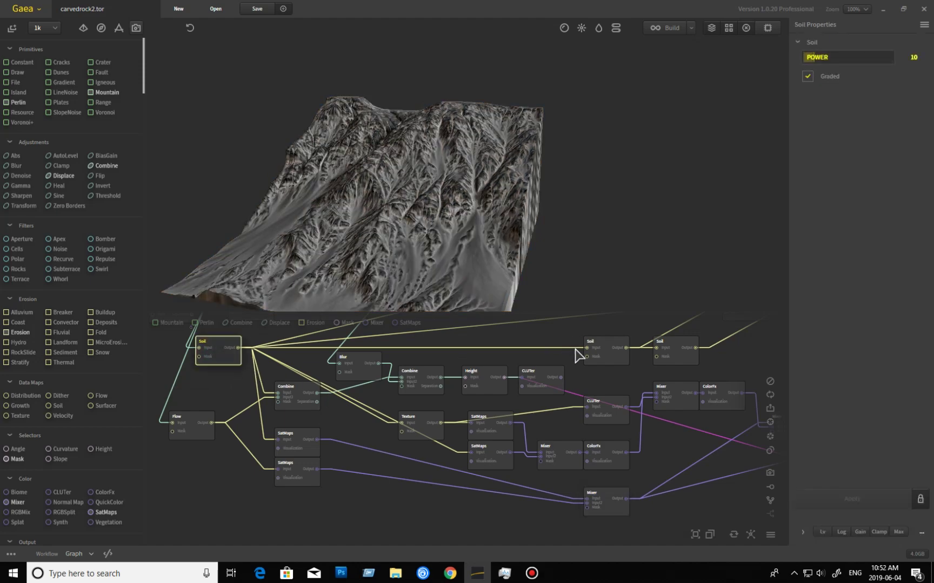
left_click(427, 434)
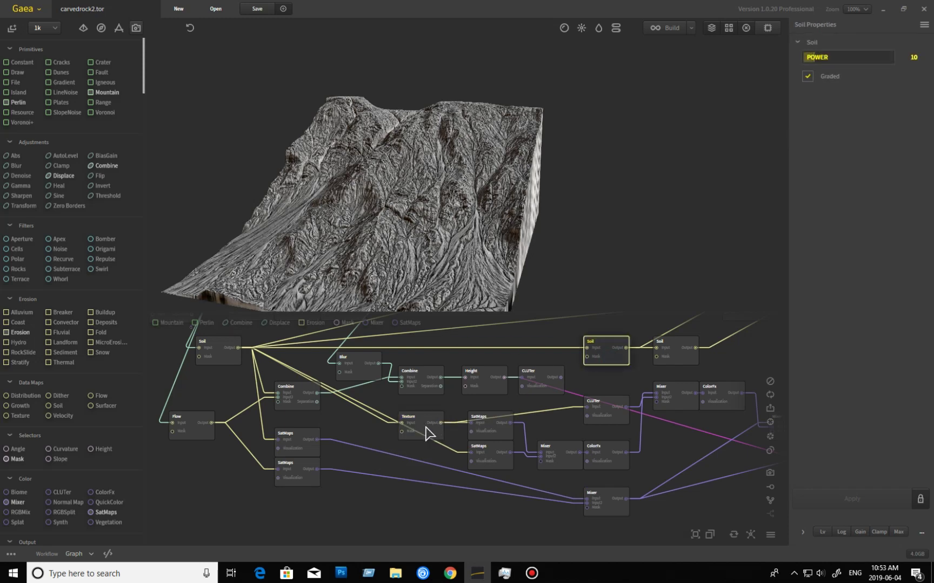
left_click(446, 422)
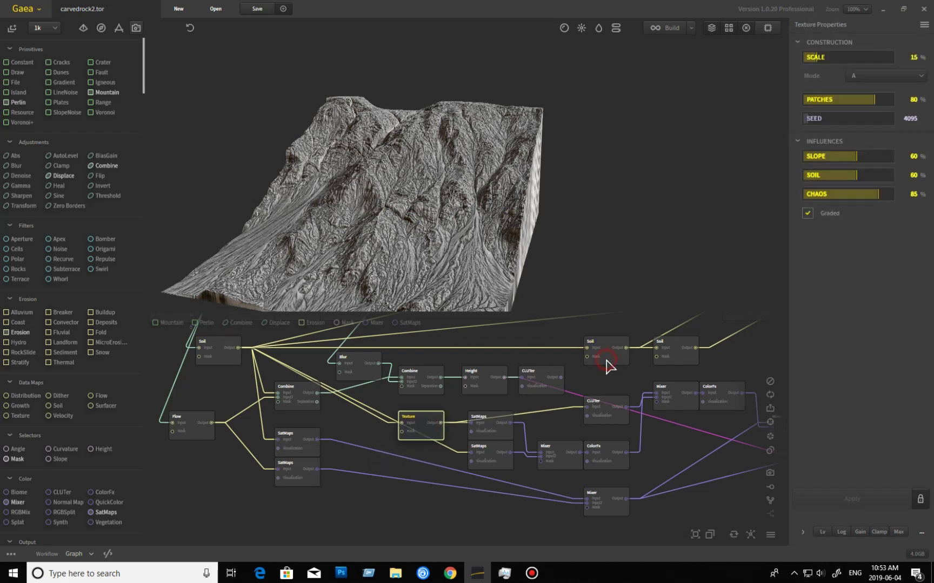
left_click(606, 365)
scroll(423, 280, "up", 2)
scroll(423, 279, "up", 5)
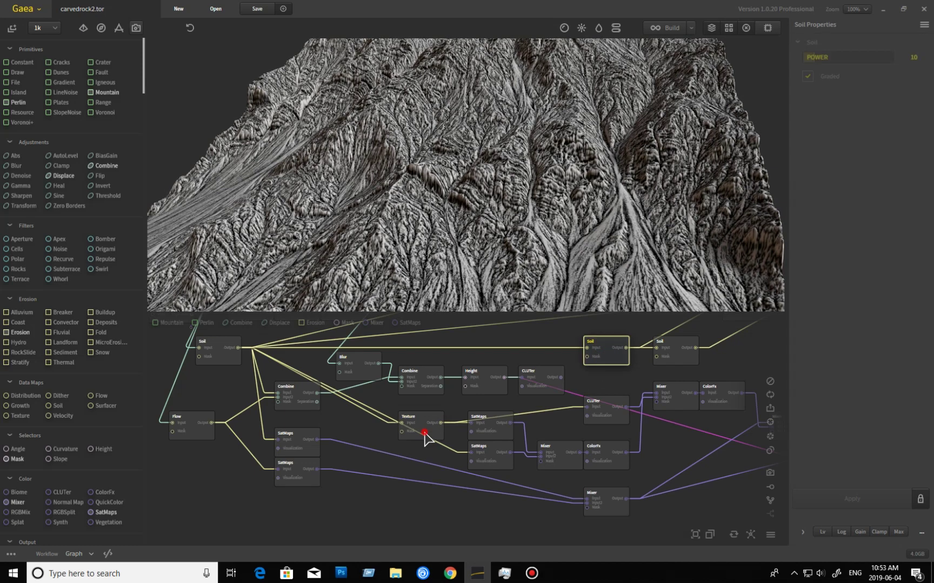
left_click_drag(465, 287, 460, 313)
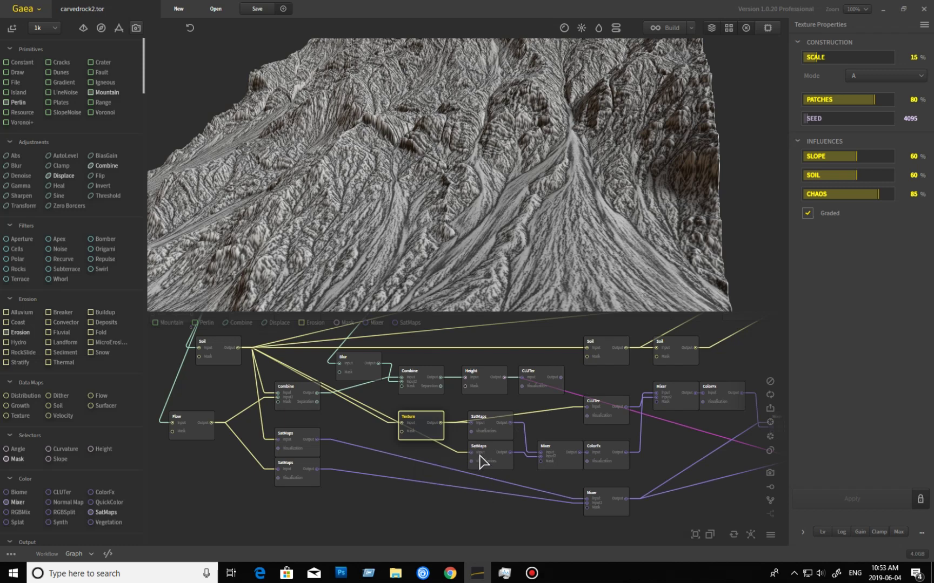
Return to the first Soil node, then preview the lower middle SatMaps node's Rocky 0219 grey colouring.
left_click(223, 359)
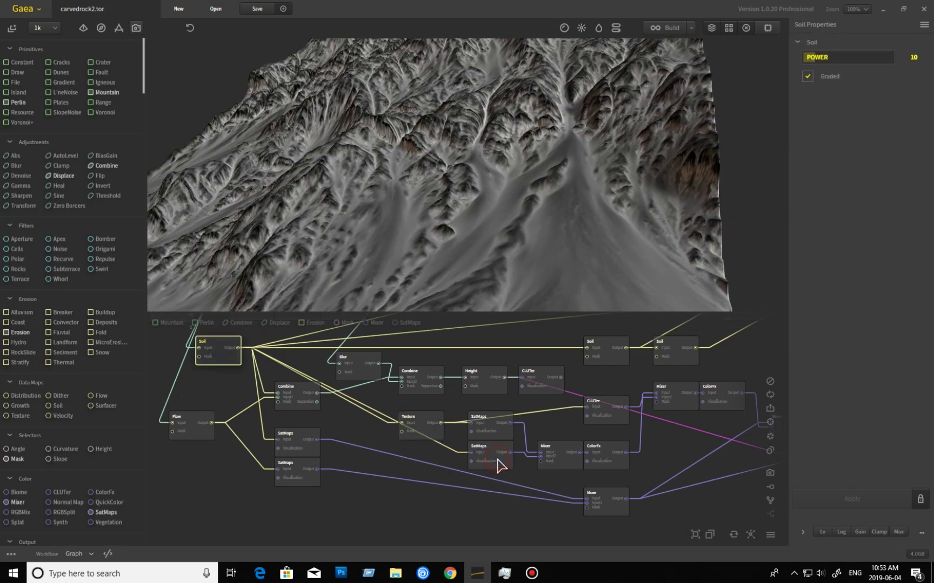
left_click(498, 461)
left_click_drag(334, 282, 375, 189)
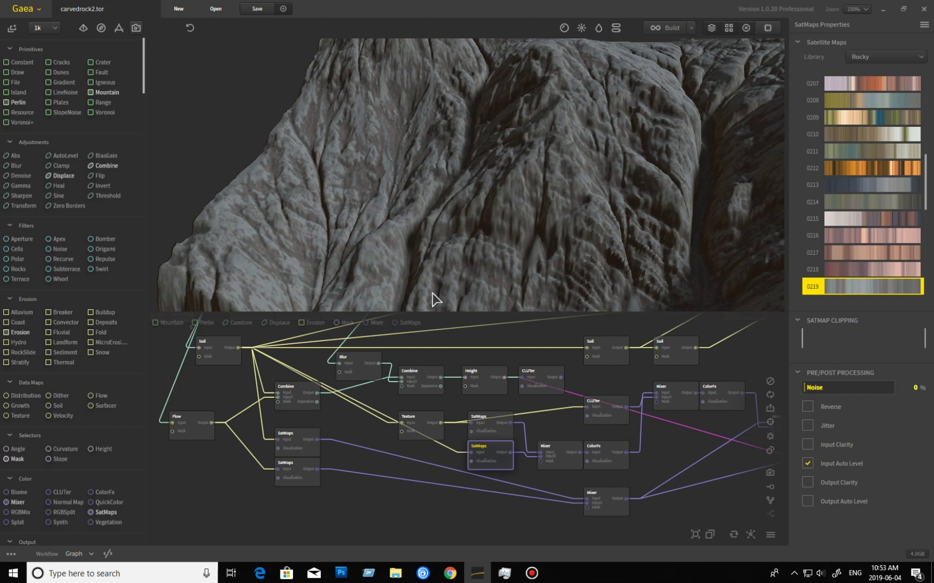
Compare the upper and lower middle SatMaps colourings, then preview the Mixer's 50% blend of them.
left_click(489, 430)
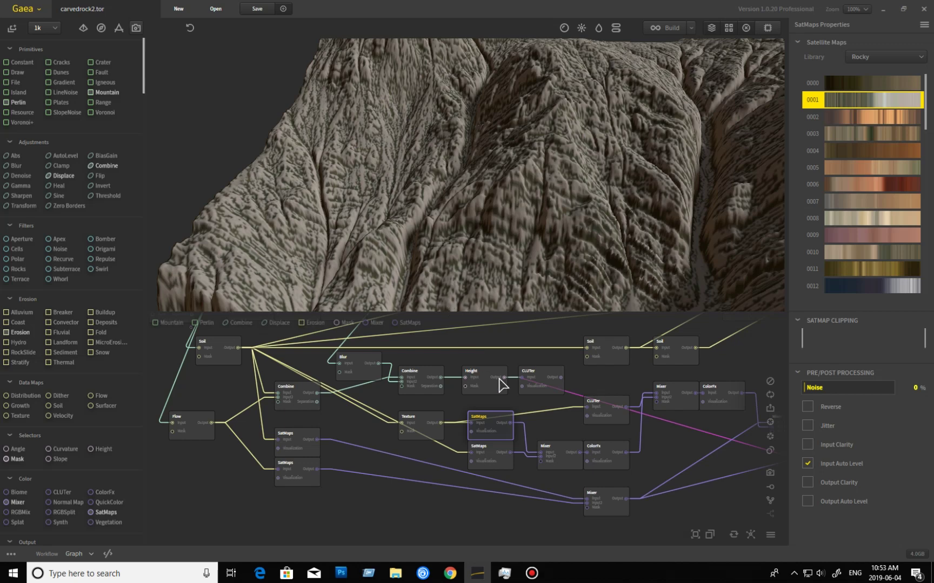
left_click(499, 463)
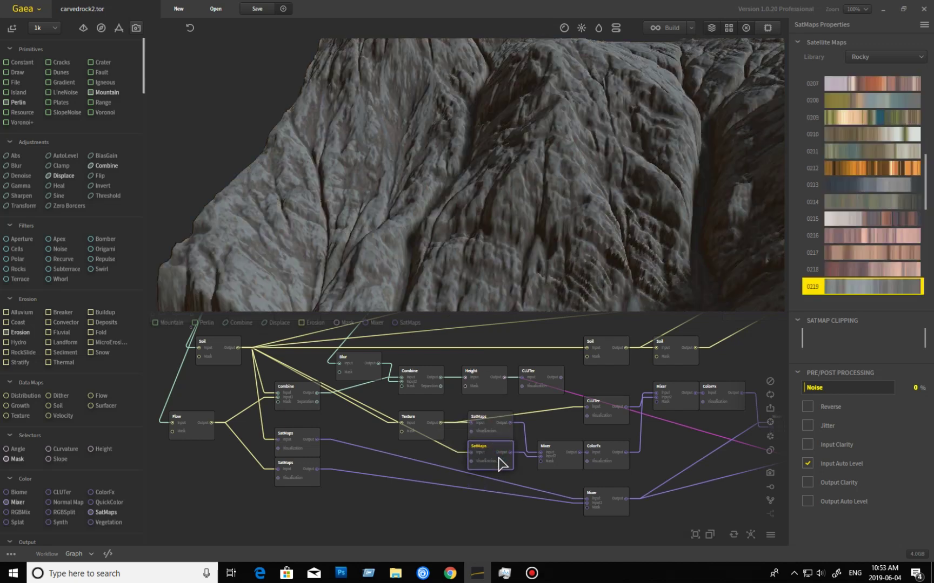
left_click(493, 433)
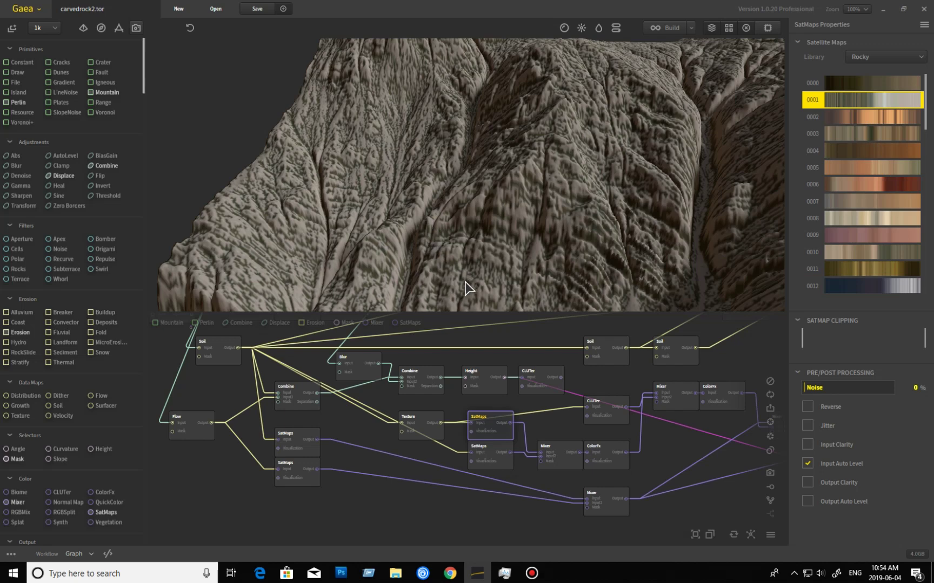
left_click(566, 461)
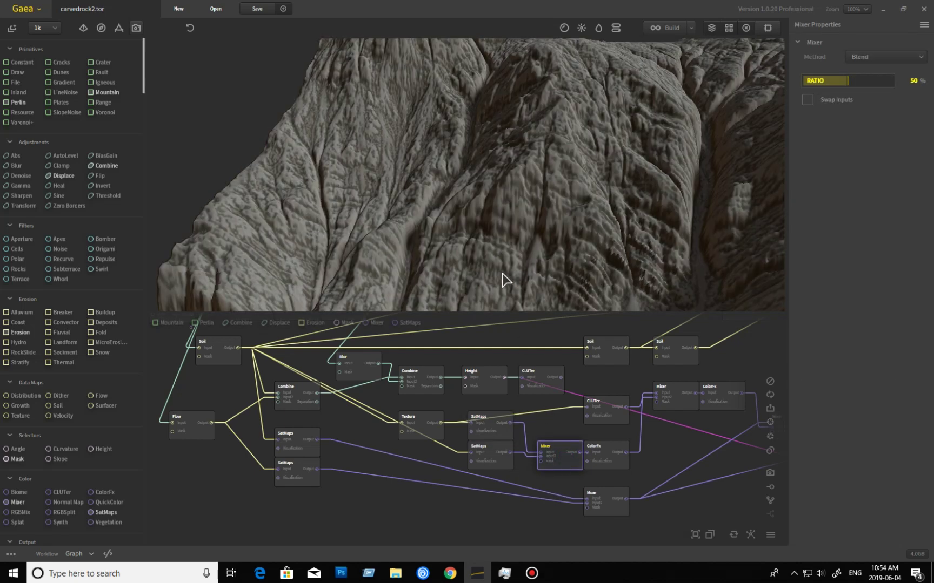
Compare the lower and middle Mixer outputs, then preview ColorFx at hue 9%, saturation 2.59, lightness 1.00.
left_click_drag(483, 269, 457, 250)
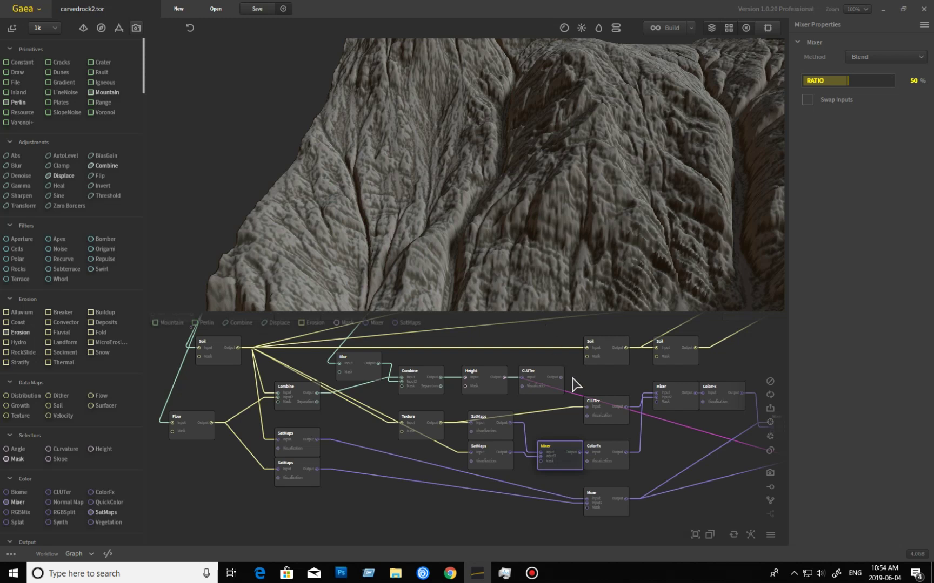
left_click_drag(656, 433, 620, 442)
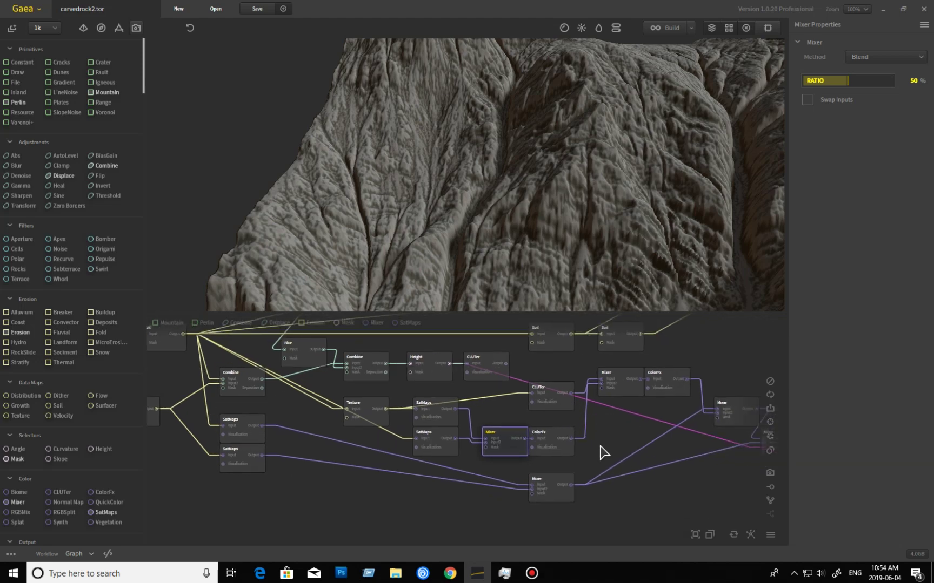
left_click(562, 498)
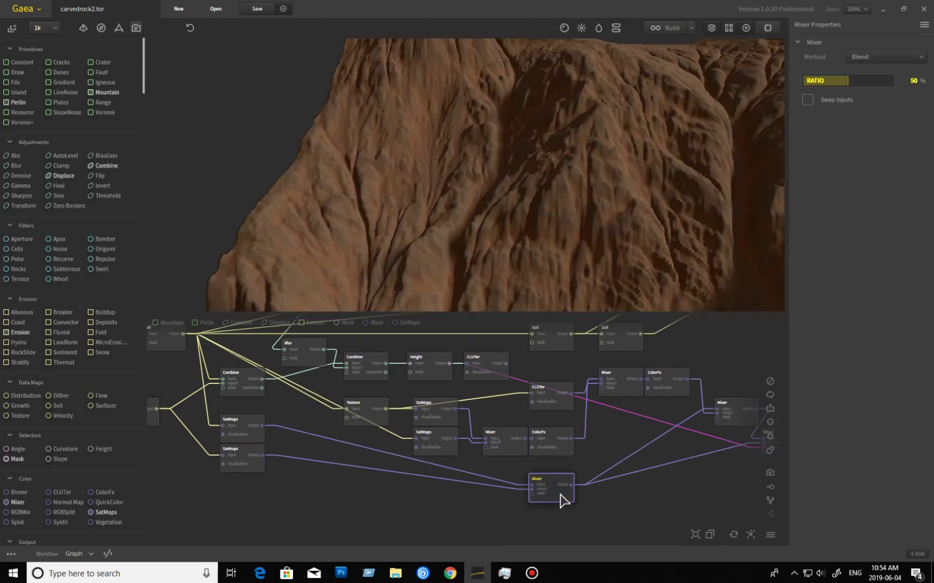
left_click(510, 447)
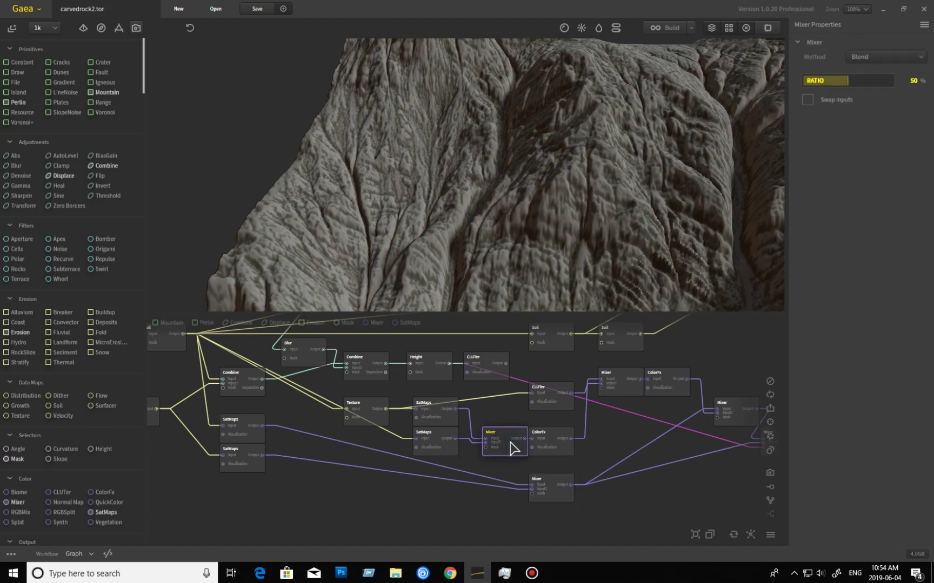
left_click(560, 454)
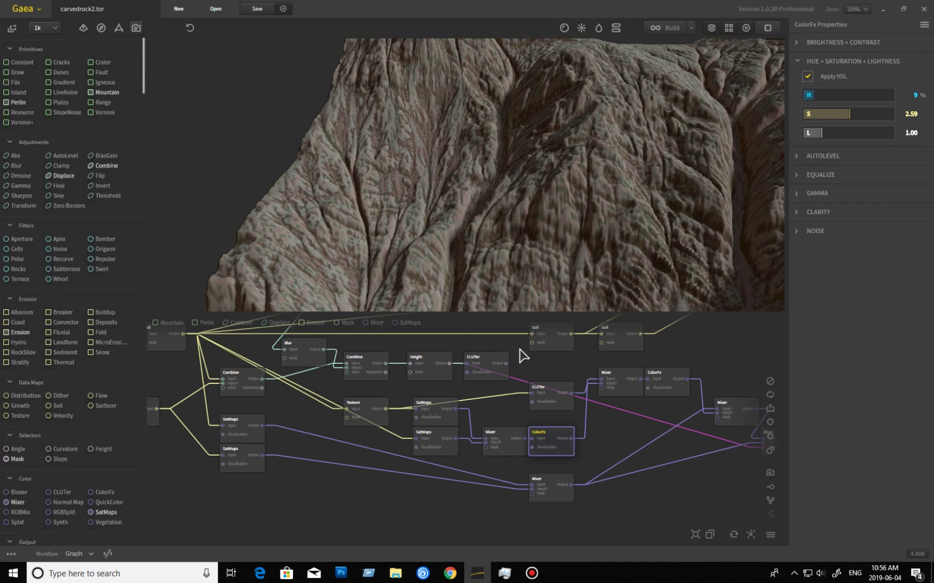
Cycle through the CLUTer, Mixer and ColorFx previews, settling on ColorFx's muted brown rock (hue 0%, saturation 0.46).
left_click(559, 406)
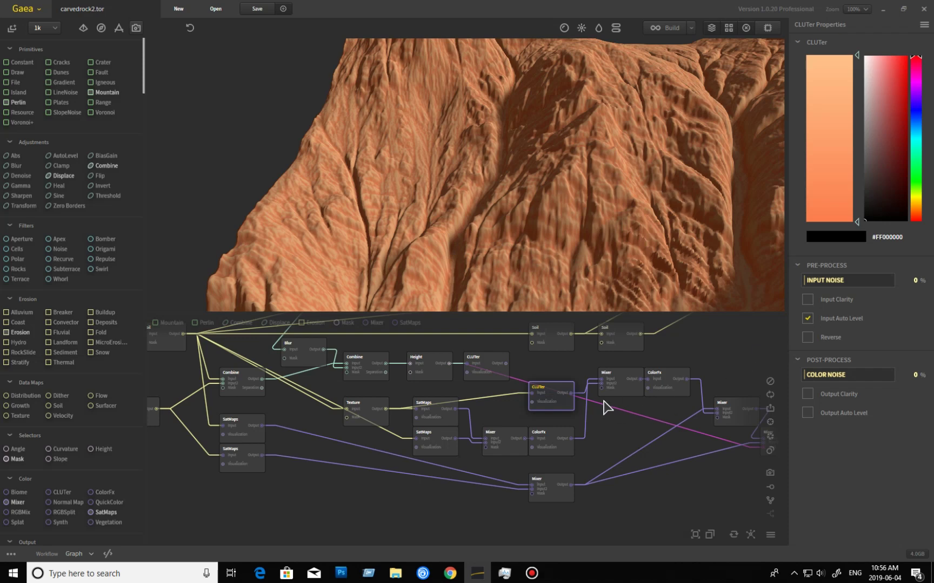
left_click(621, 389)
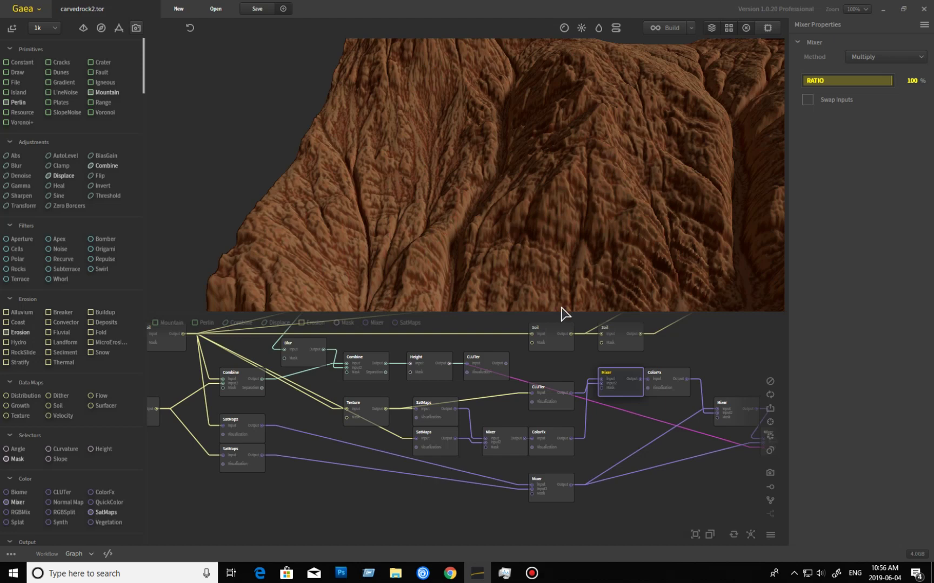
middle_click_drag(619, 431, 590, 441)
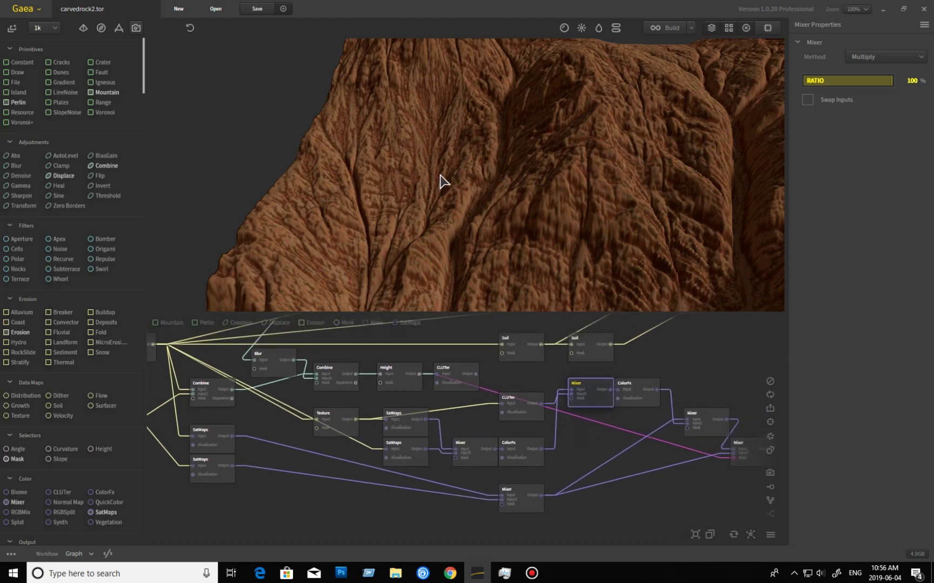
left_click(653, 406)
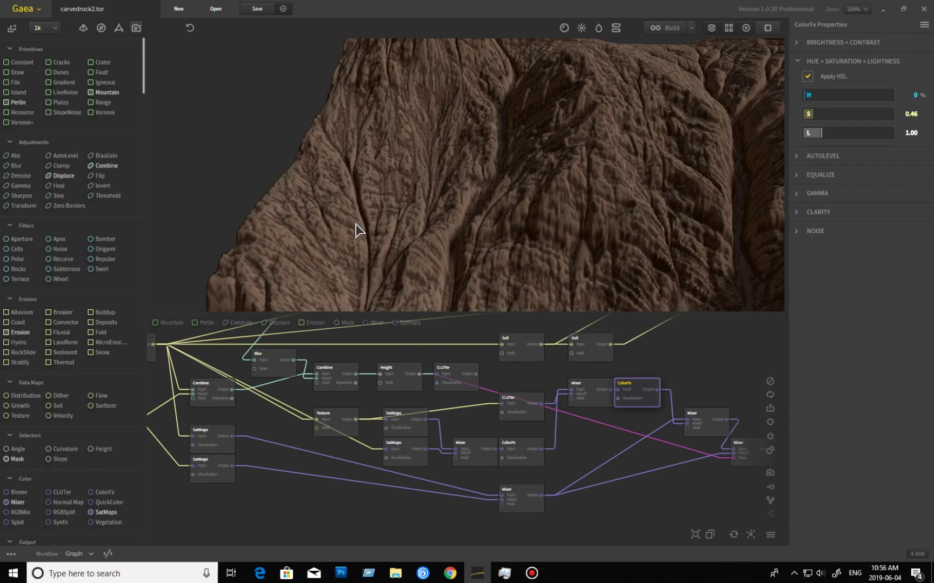
mouse_move(391, 240)
left_mouse_down()
mouse_move(379, 240)
mouse_move(388, 239)
left_mouse_up()
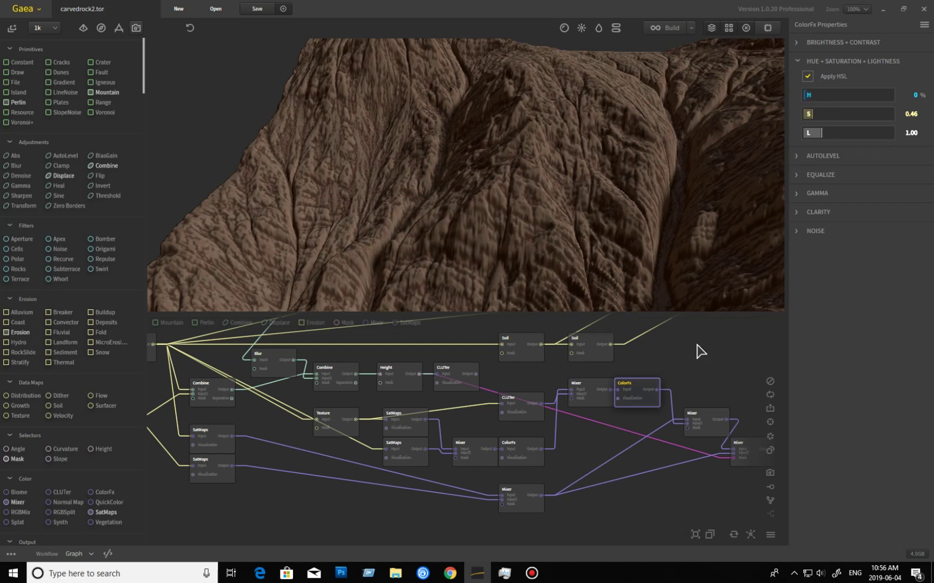
left_click(591, 406)
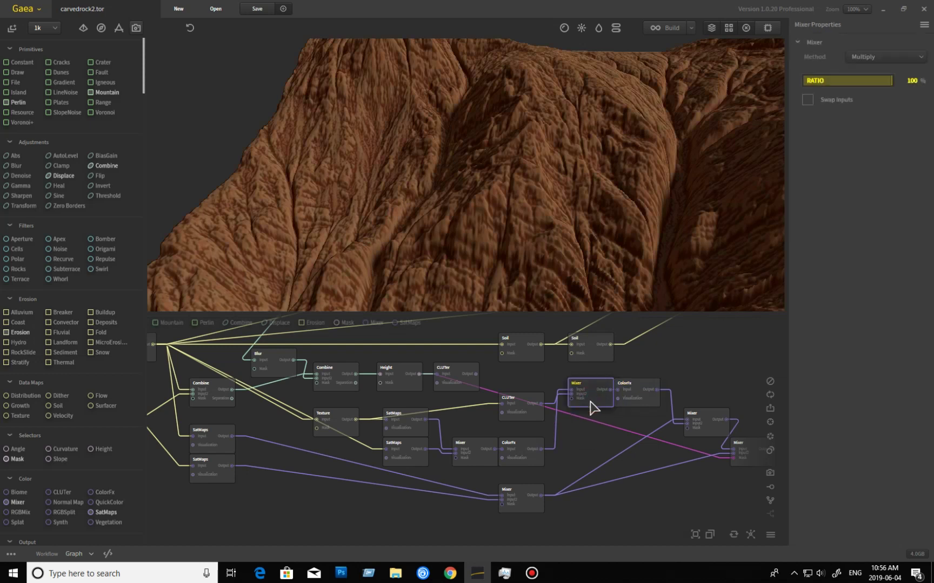
left_click(514, 412)
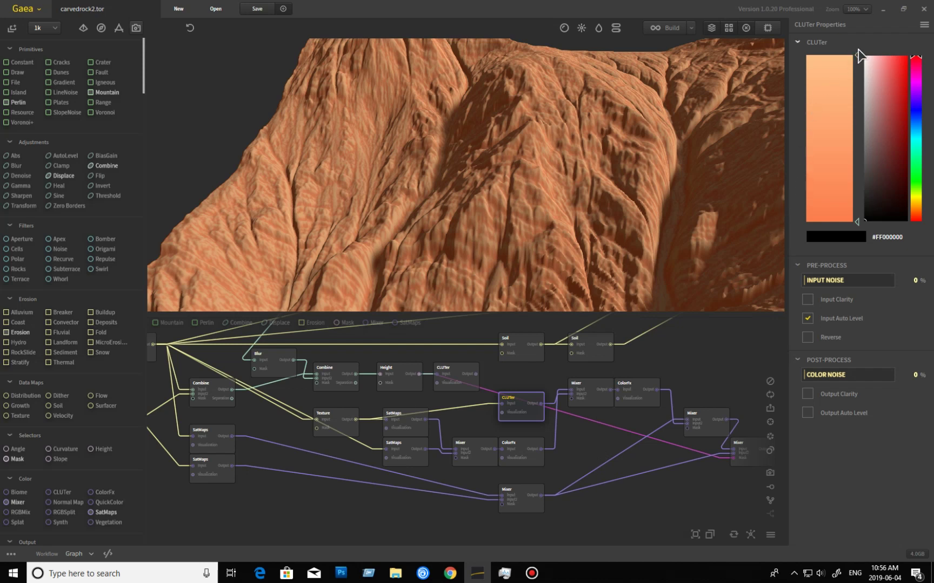
left_click(638, 398)
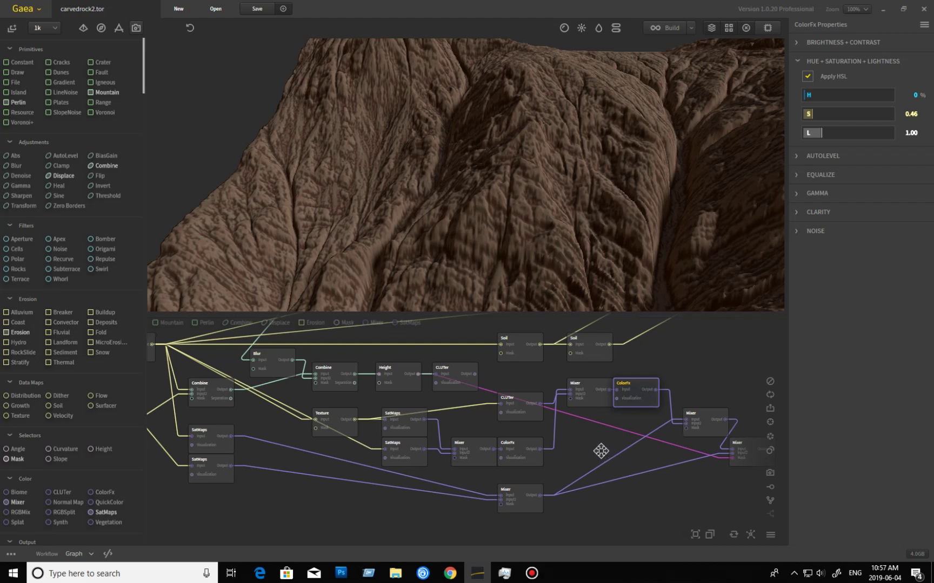
middle_click_drag(633, 462, 599, 451)
mouse_move(533, 261)
left_mouse_down()
mouse_move(520, 259)
mouse_move(518, 246)
mouse_move(590, 255)
mouse_move(530, 258)
left_mouse_up()
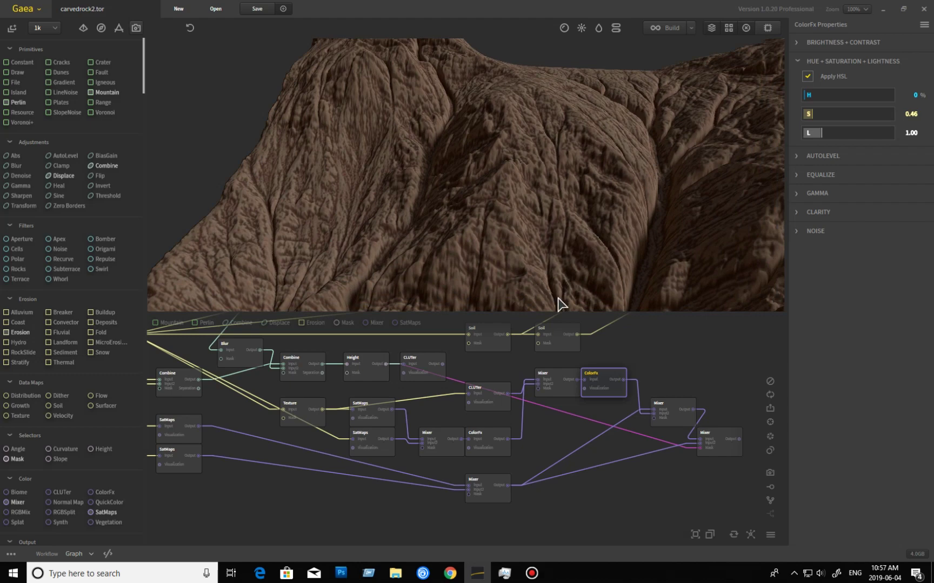
Compare the right-hand Mixer against ColorFx and view the terrain from farther back.
left_click(670, 415)
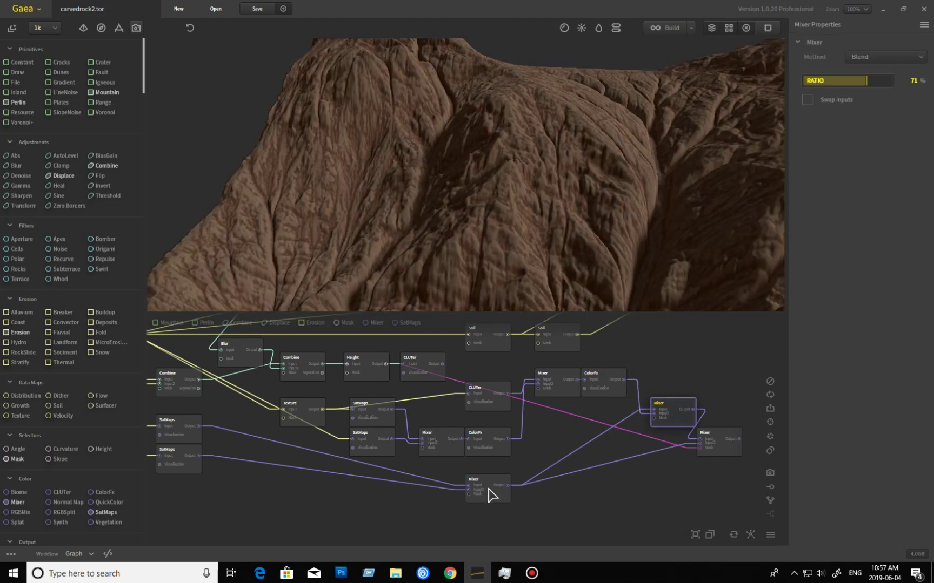
left_click(609, 386)
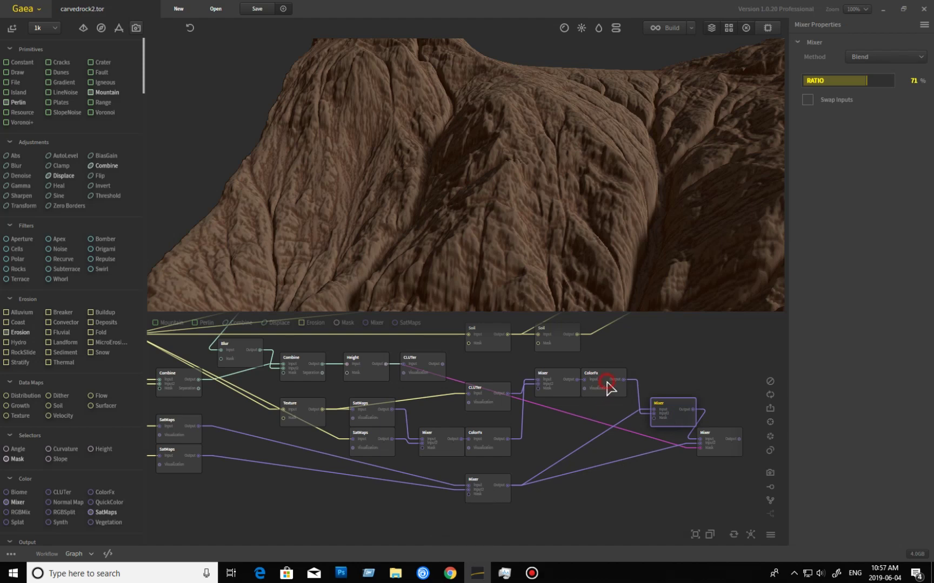
left_click(685, 420)
middle_click_drag(611, 495, 506, 501)
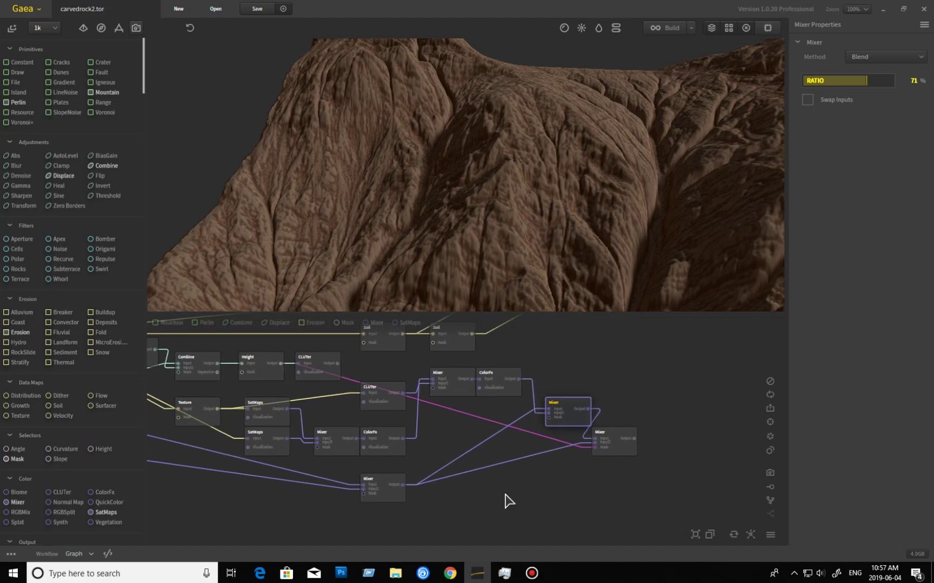
left_click_drag(632, 198, 627, 206)
scroll(604, 227, "up", 5)
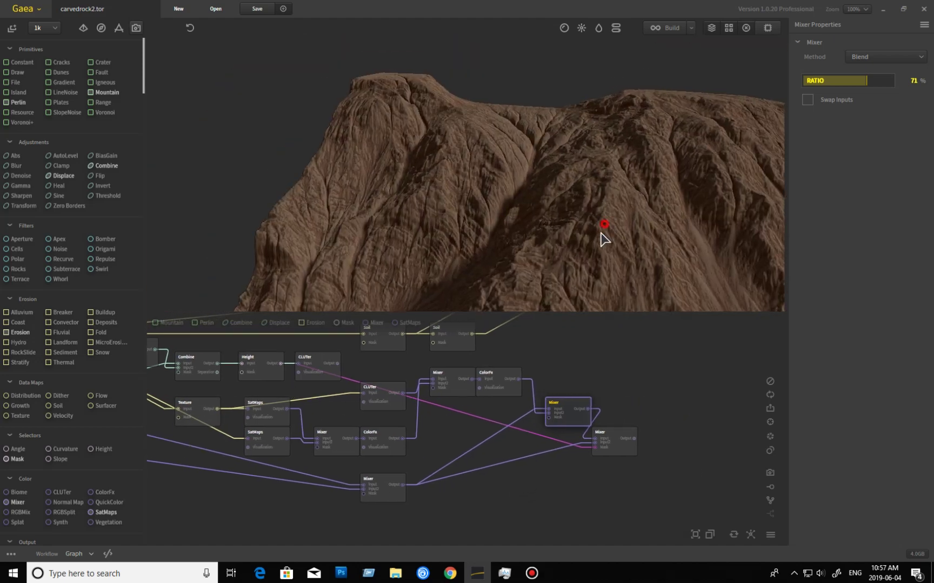
mouse_move(553, 239)
left_mouse_down()
mouse_move(611, 241)
mouse_move(544, 242)
mouse_move(552, 235)
left_mouse_up()
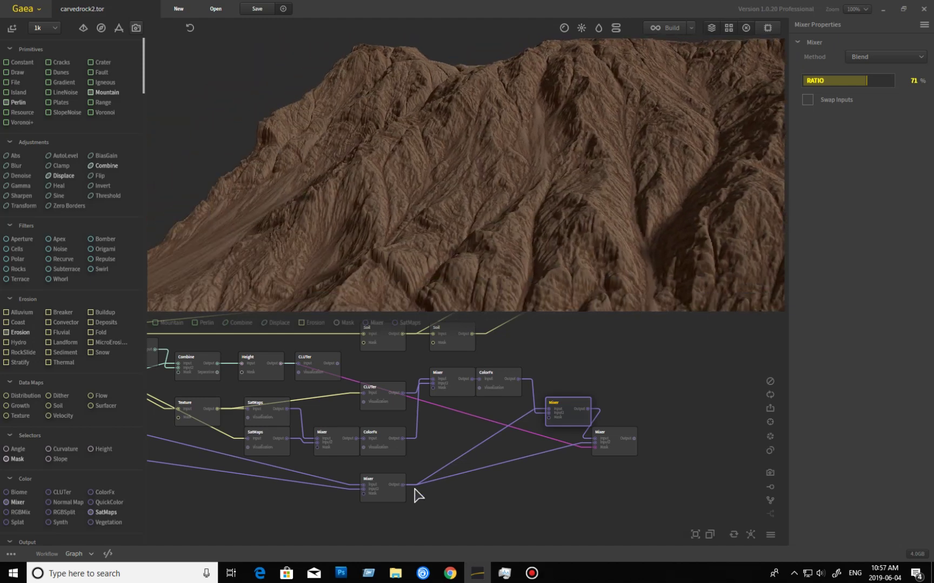
Switch to the bottom Mixer's 50% Blend output, checking it once more against the right-hand Mixer.
left_click(380, 496)
left_click(349, 277)
left_click(565, 423)
left_click(391, 486)
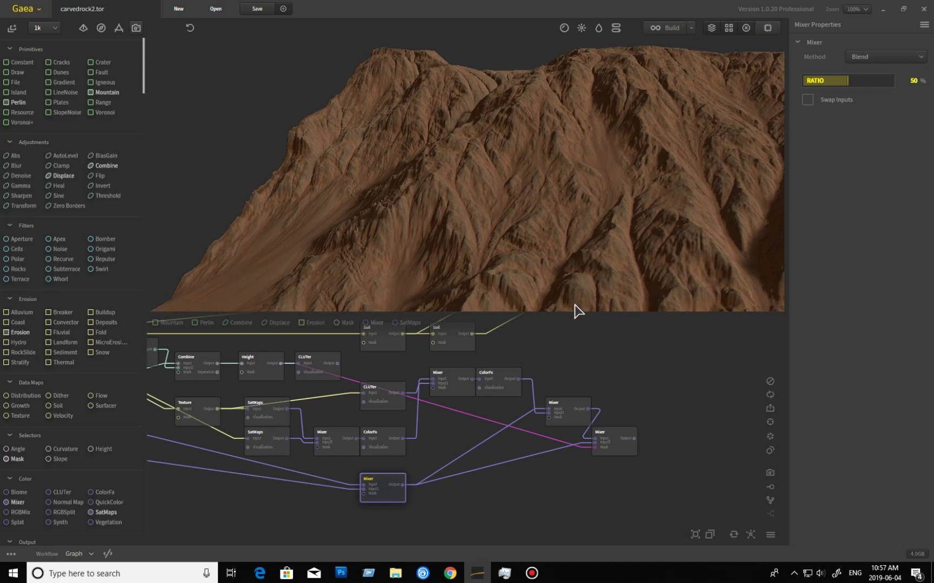
middle_click_drag(554, 363, 741, 433)
middle_click_drag(454, 354, 435, 365)
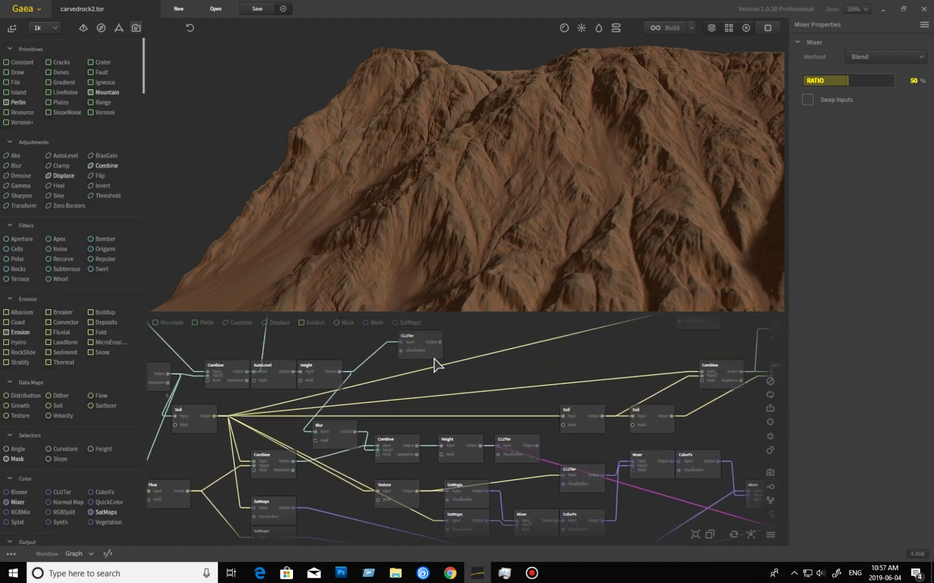
Preview the upper CLUTer's red-and-white mask from the terrain's right edge, then the Combine node's output.
left_click(421, 357)
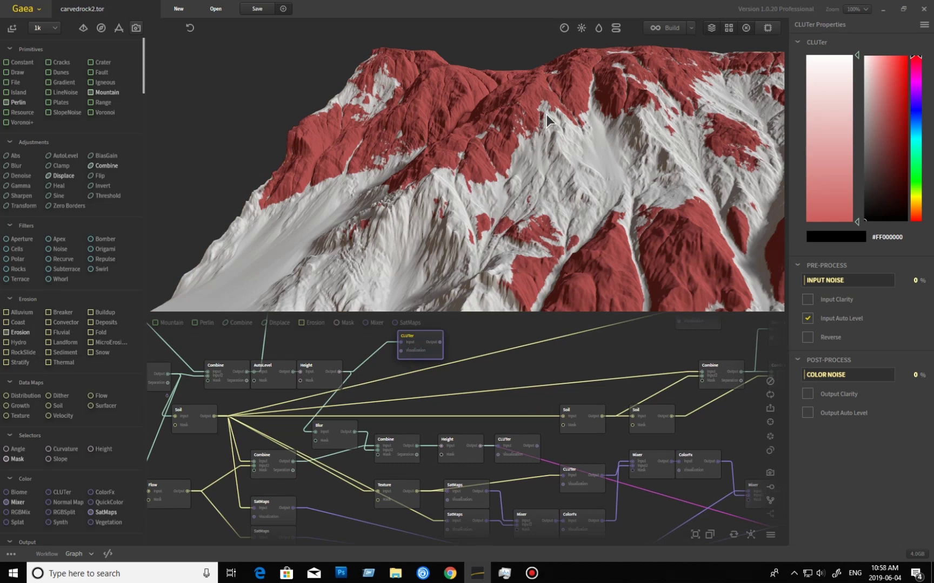
left_click_drag(546, 219, 503, 241)
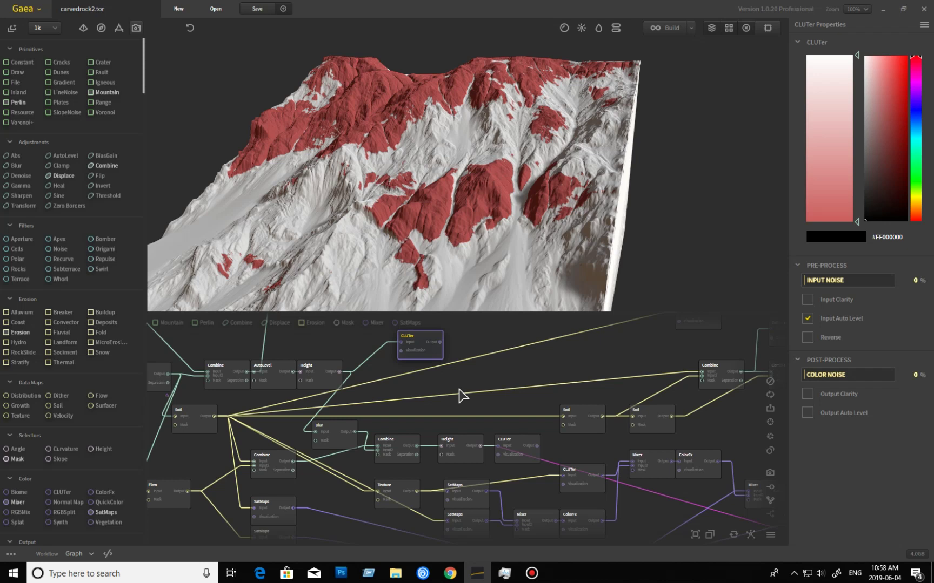
middle_click_drag(475, 410, 517, 412)
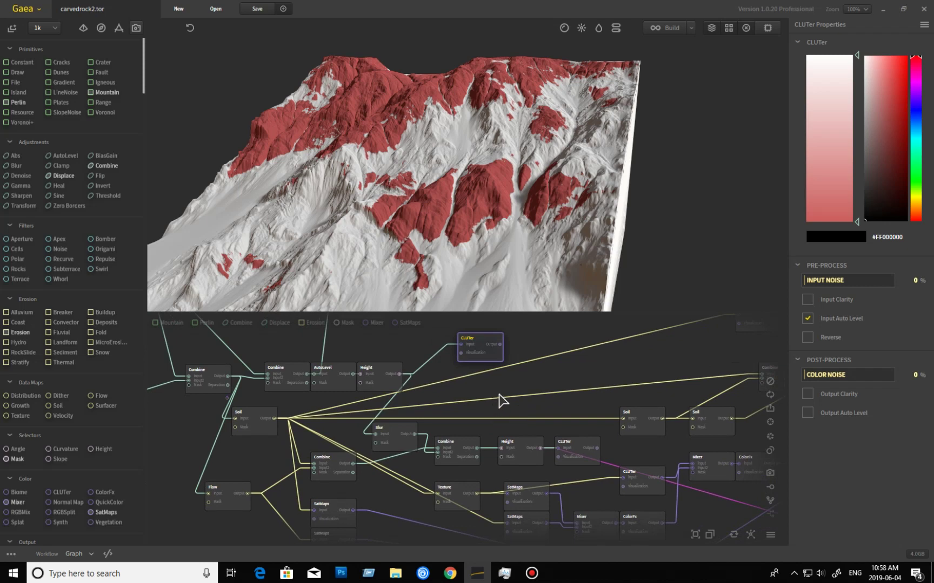
middle_click_drag(509, 427, 523, 418)
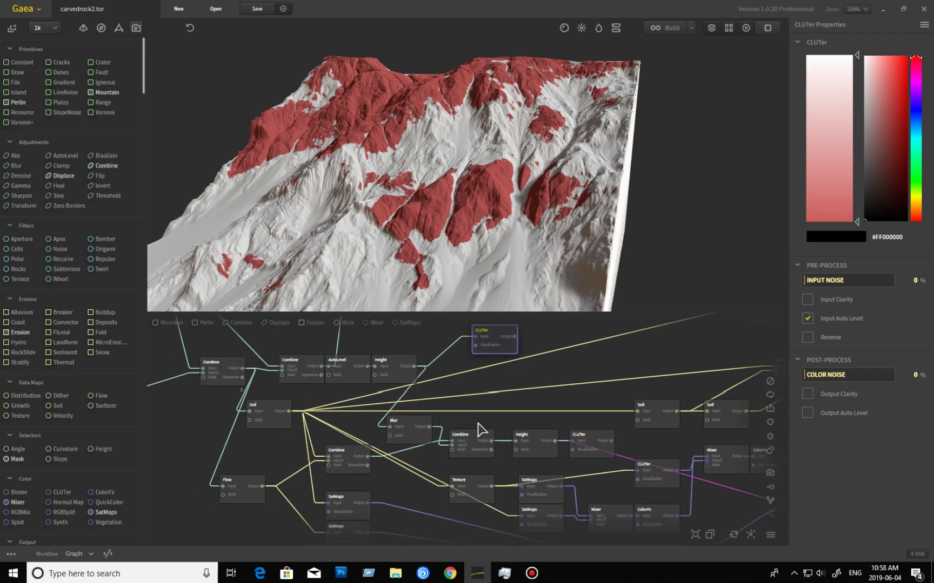
left_click(340, 467)
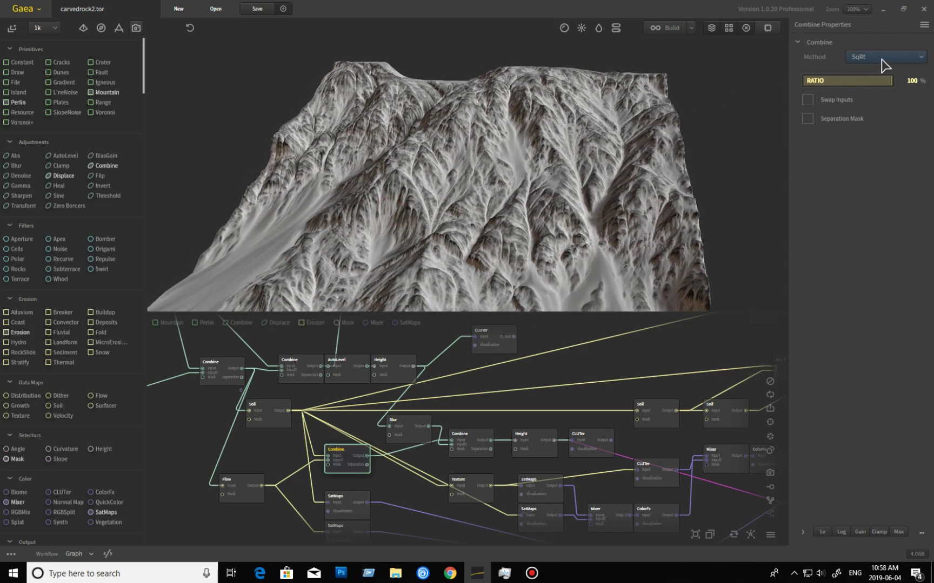
Orbit and zoom around the SqRt Combine terrain to inspect its brown-streaked eroded ridges.
left_click_drag(515, 180, 441, 110)
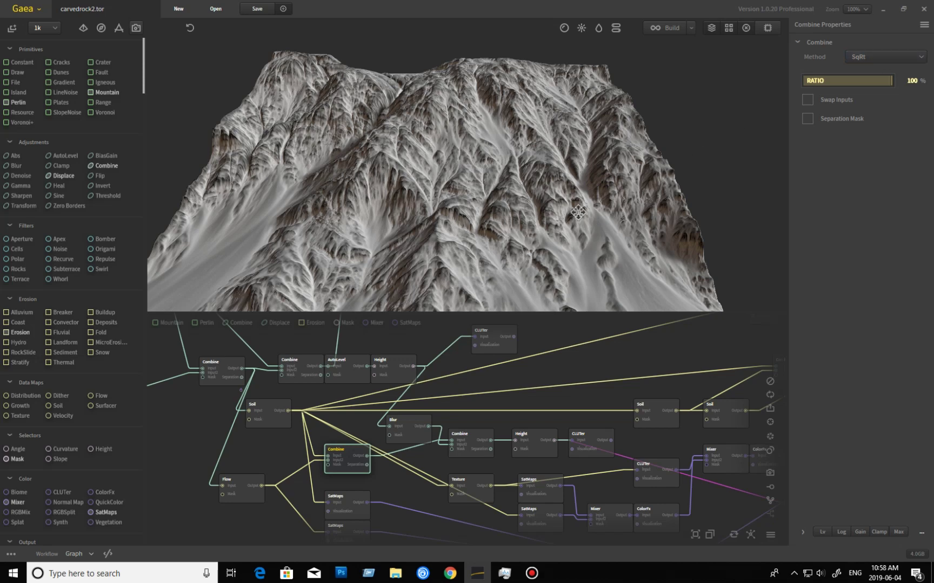
left_click_drag(578, 211, 552, 250)
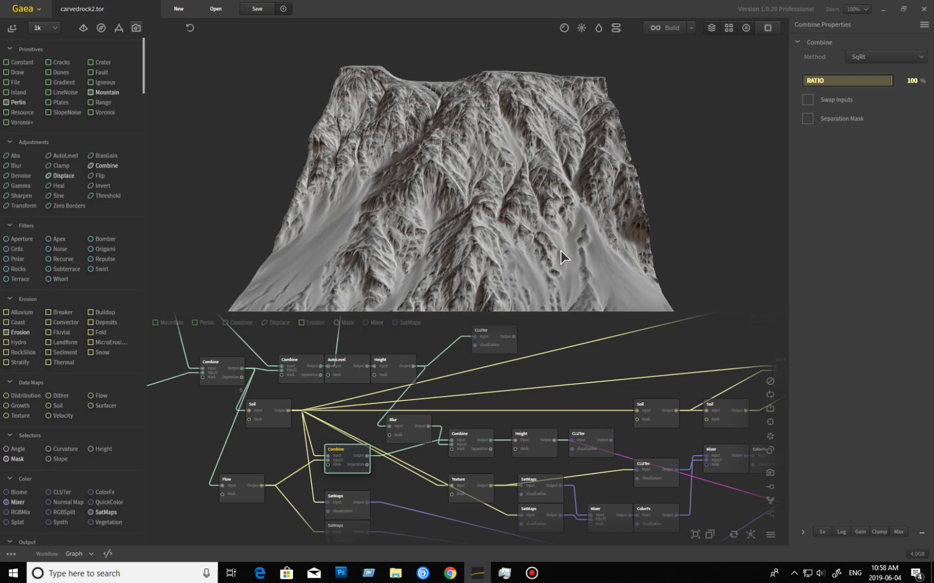
left_click_drag(547, 255, 535, 266)
scroll(534, 266, "up", 5)
scroll(537, 264, "down", 3)
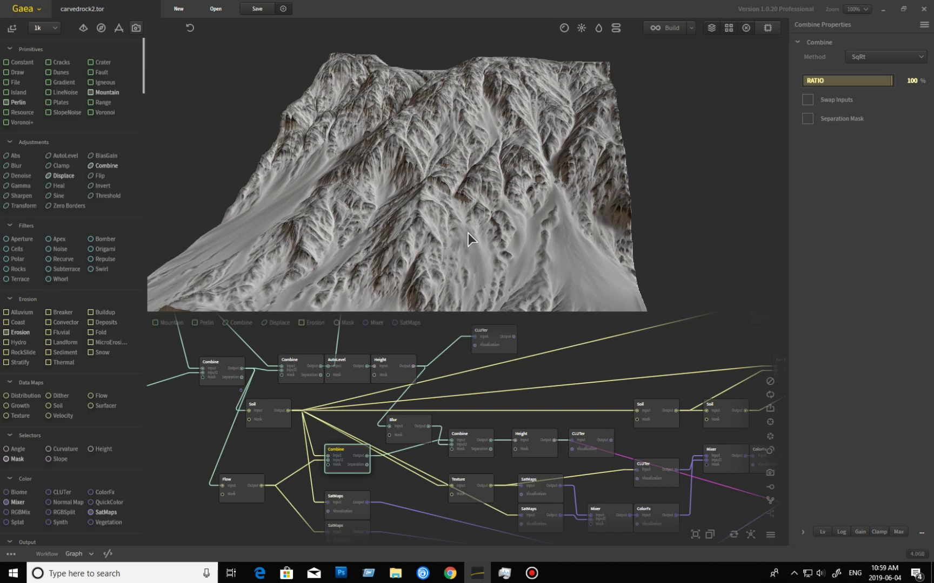
mouse_move(411, 248)
left_mouse_down()
mouse_move(400, 248)
mouse_move(416, 250)
left_mouse_up()
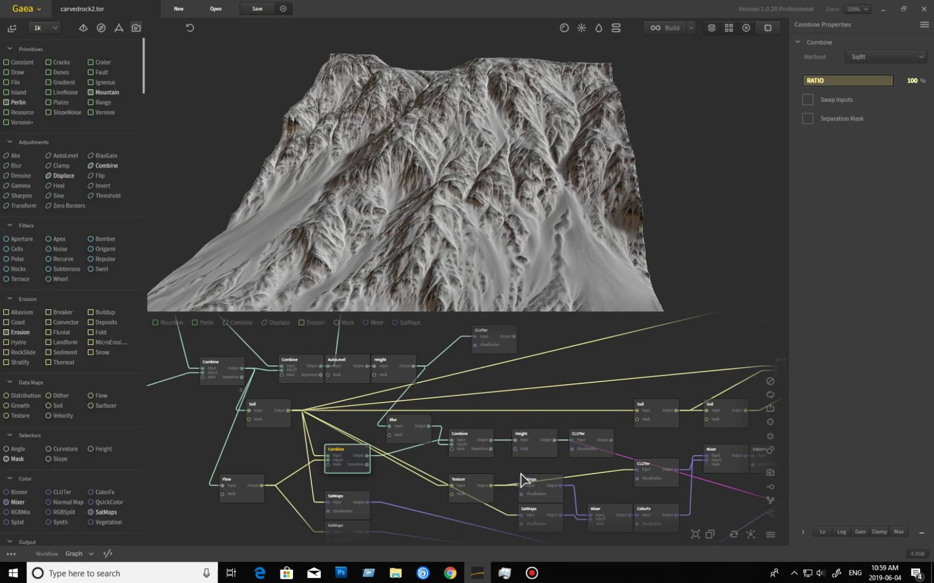
left_click_drag(500, 469, 487, 468)
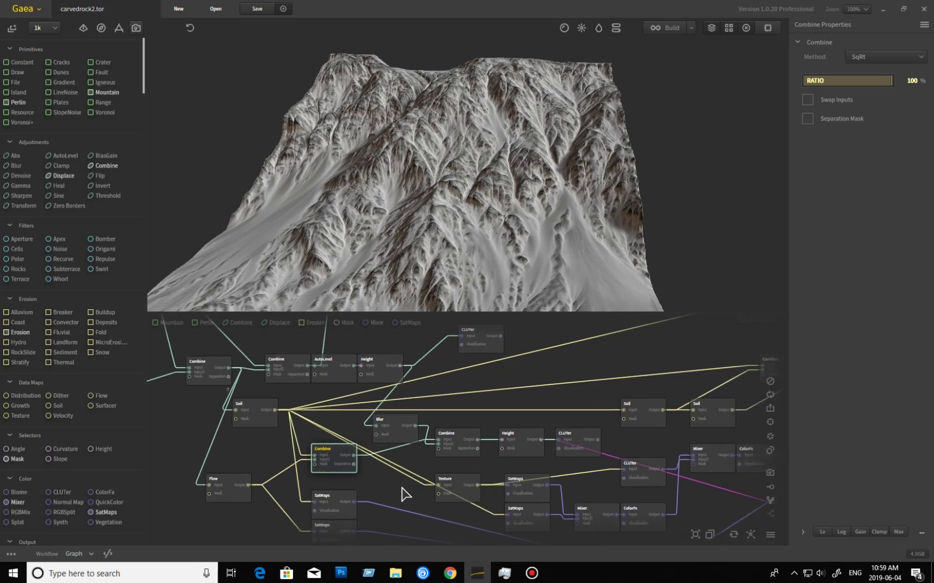
left_click_drag(407, 480, 412, 480)
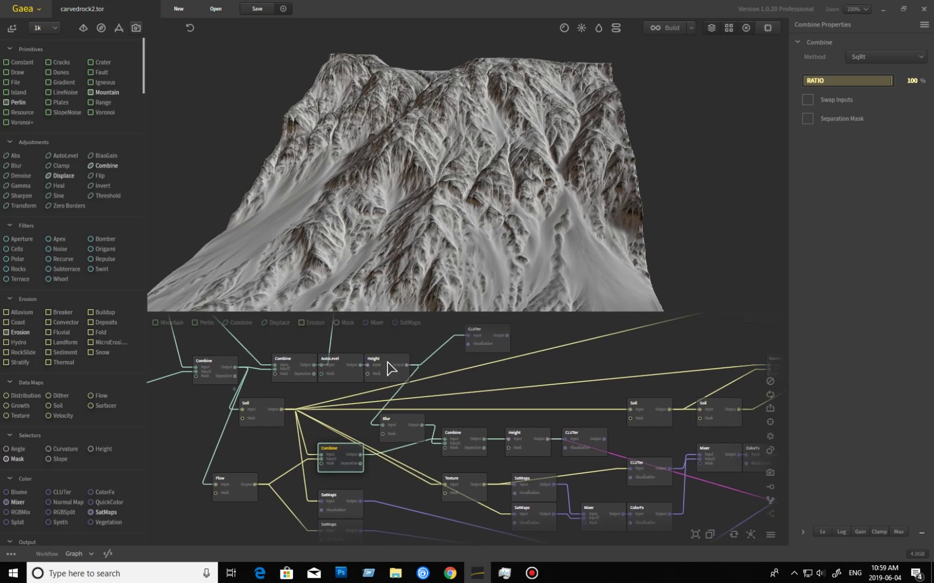
Step through the CLUTer, Blur, Height and Combine previews, ending on the lower Combine's 50% Blend output.
left_click(493, 348)
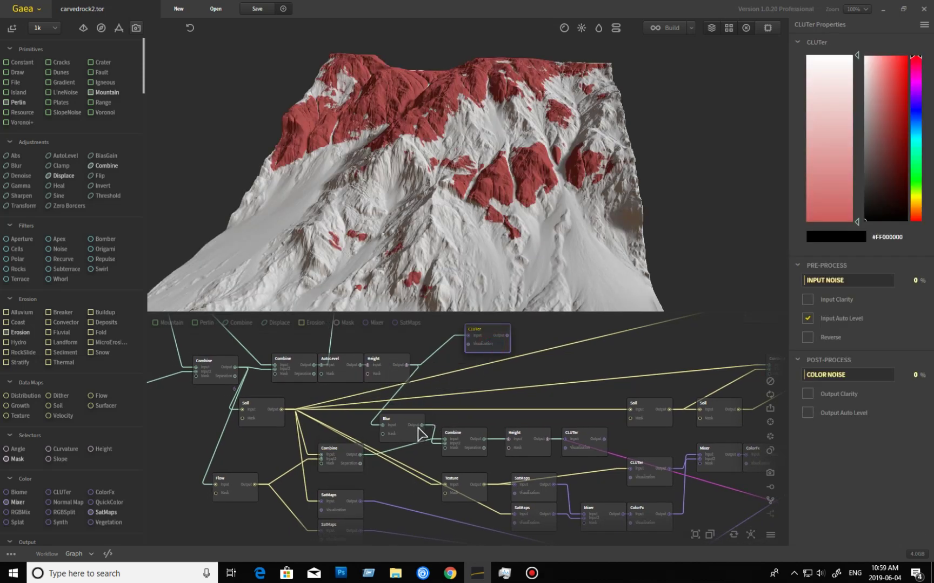
left_click(414, 435)
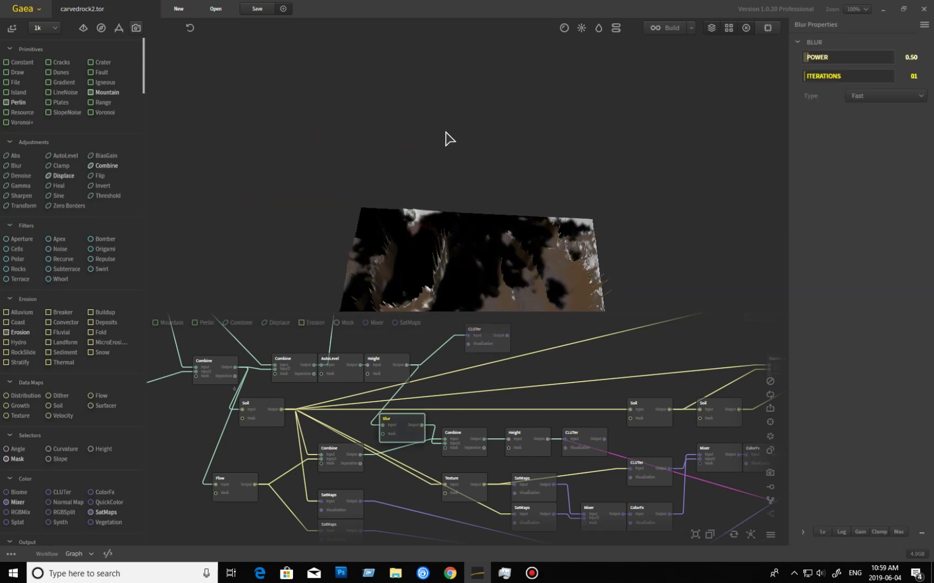
left_click_drag(498, 264, 409, 308)
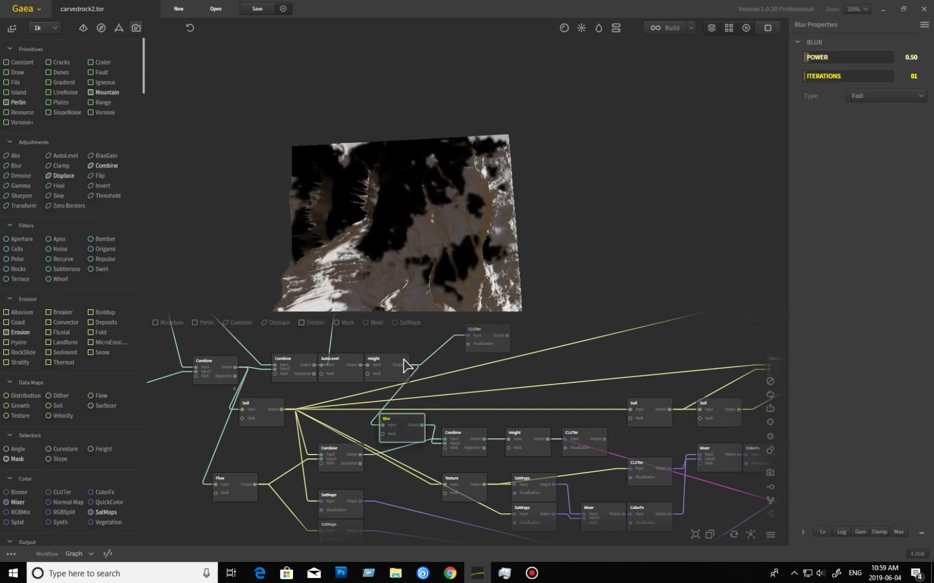
left_click(390, 376)
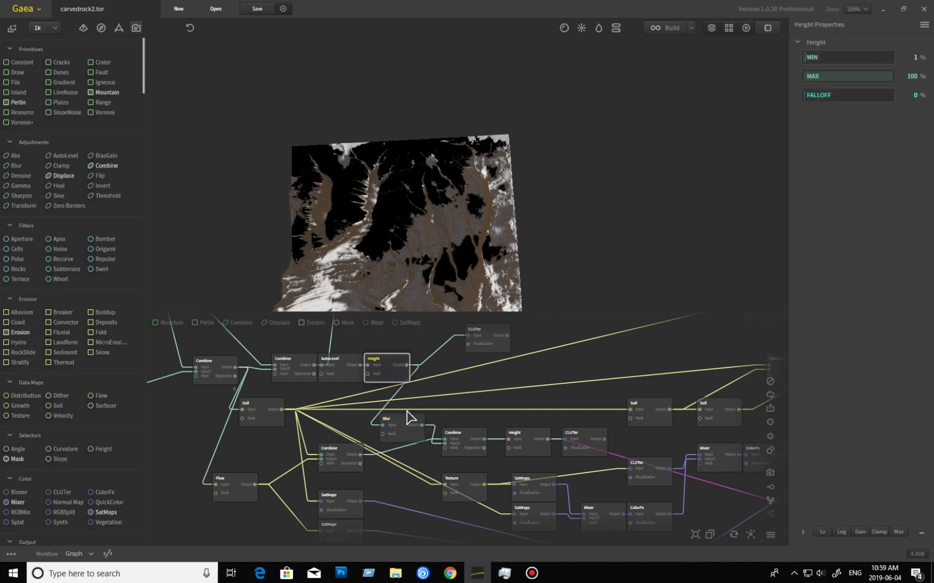
left_click(407, 438)
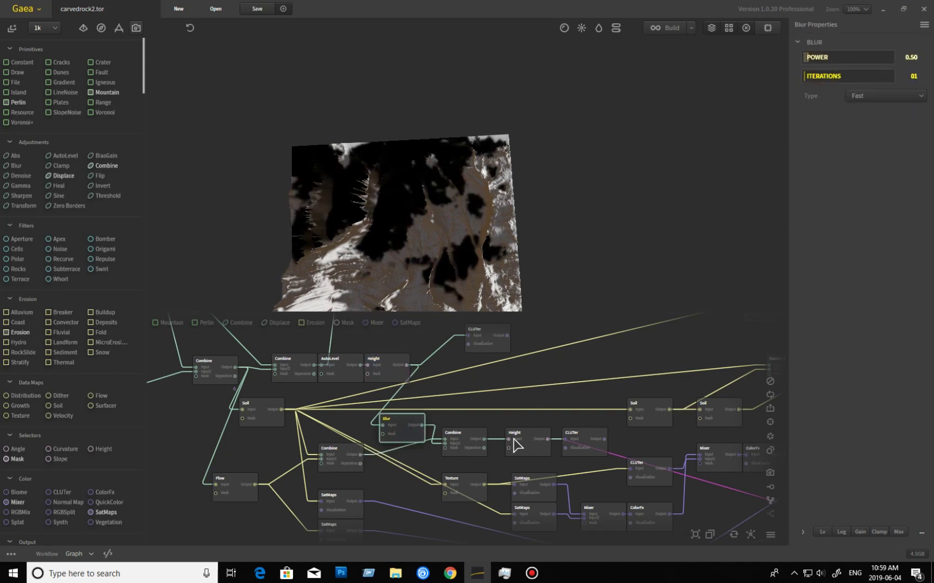
left_click(486, 452)
left_click_drag(577, 277, 430, 216)
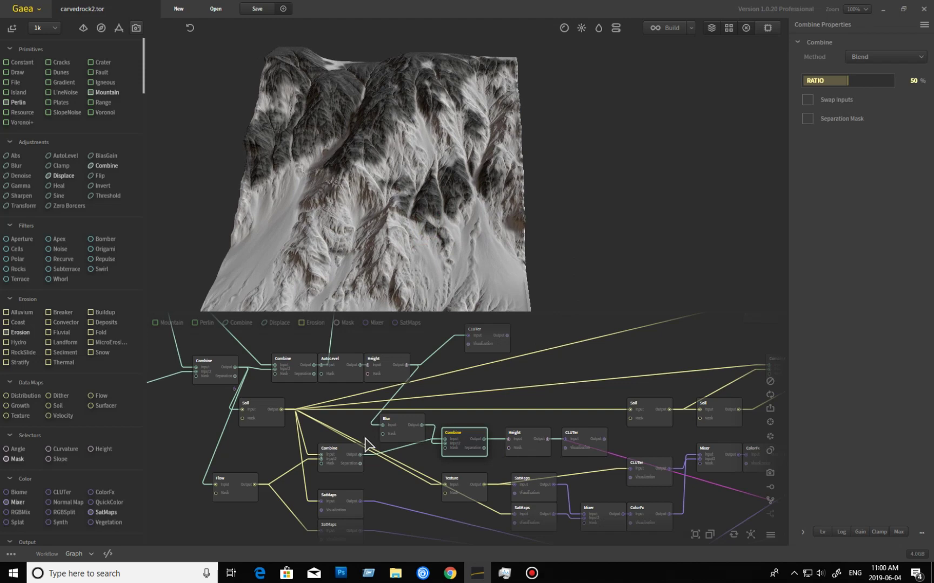
left_click(341, 461)
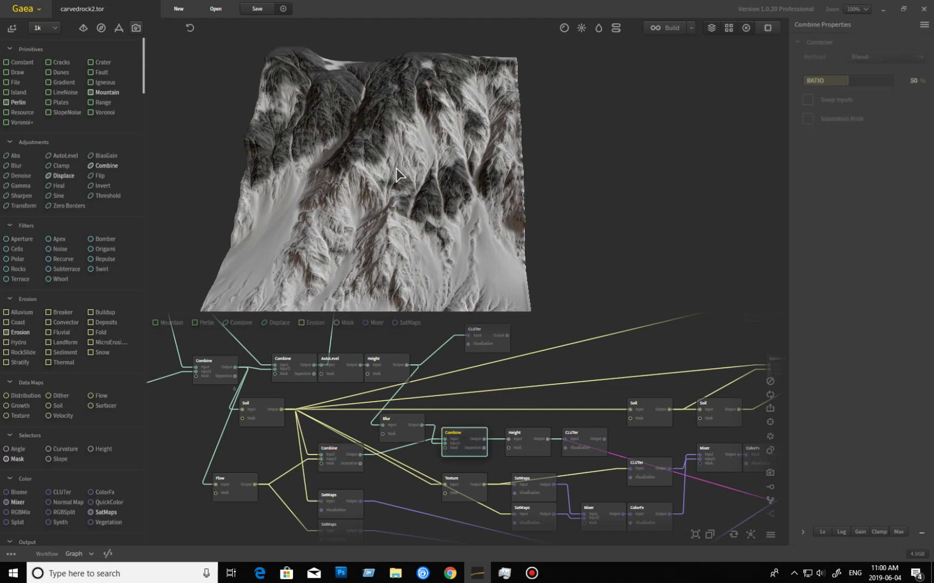
left_click_drag(409, 164, 402, 224)
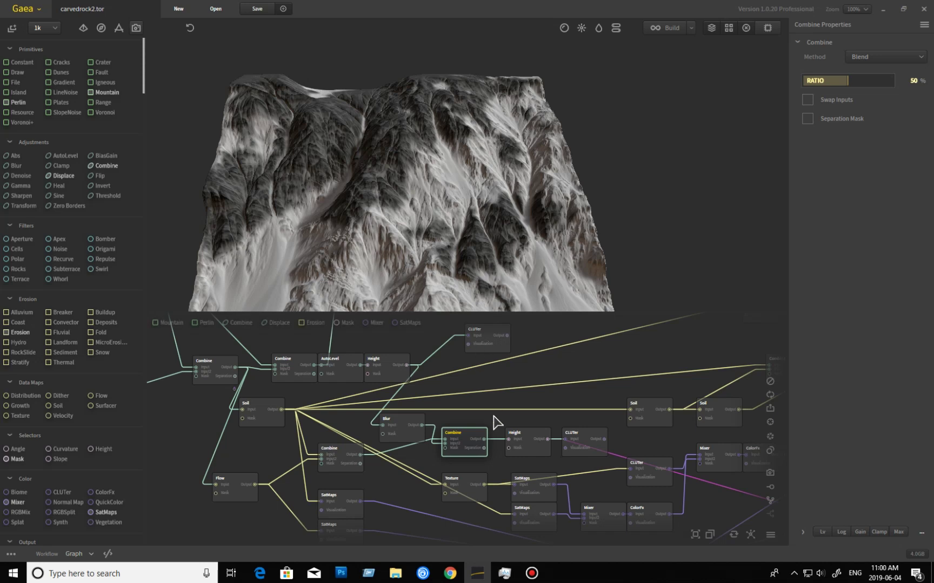
Preview the Height node's output and orbit in on the dark rocky patches on the upper slopes.
left_click(530, 454)
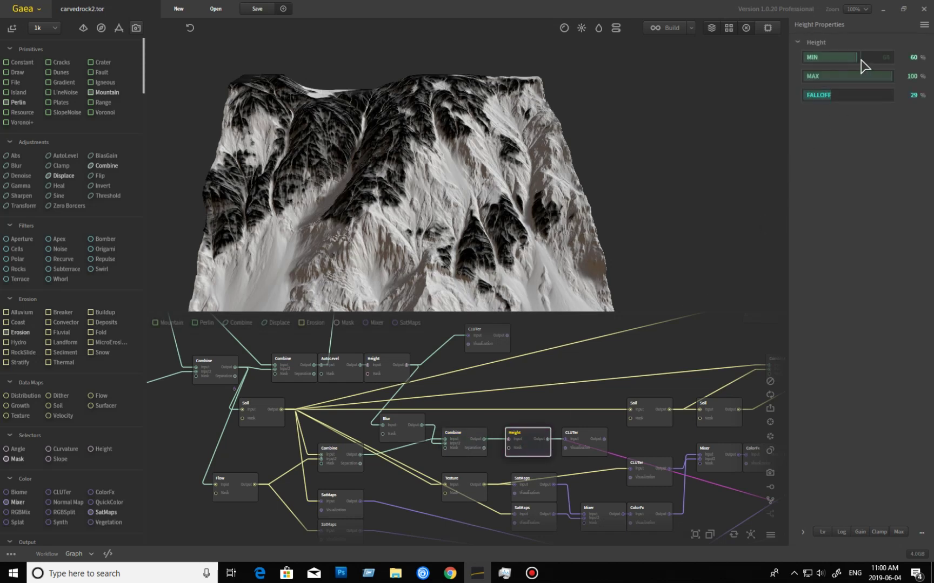
left_click_drag(566, 210, 540, 233)
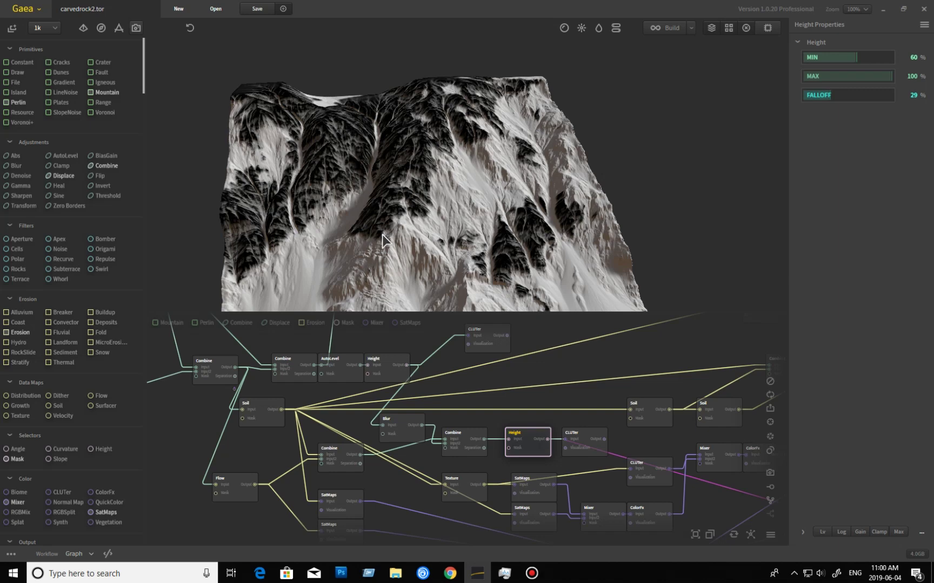
mouse_move(363, 246)
left_mouse_down()
mouse_move(355, 239)
mouse_move(340, 256)
mouse_move(351, 263)
mouse_move(340, 253)
mouse_move(349, 253)
left_mouse_up()
scroll(341, 253, "up", 3)
scroll(350, 261, "down", 3)
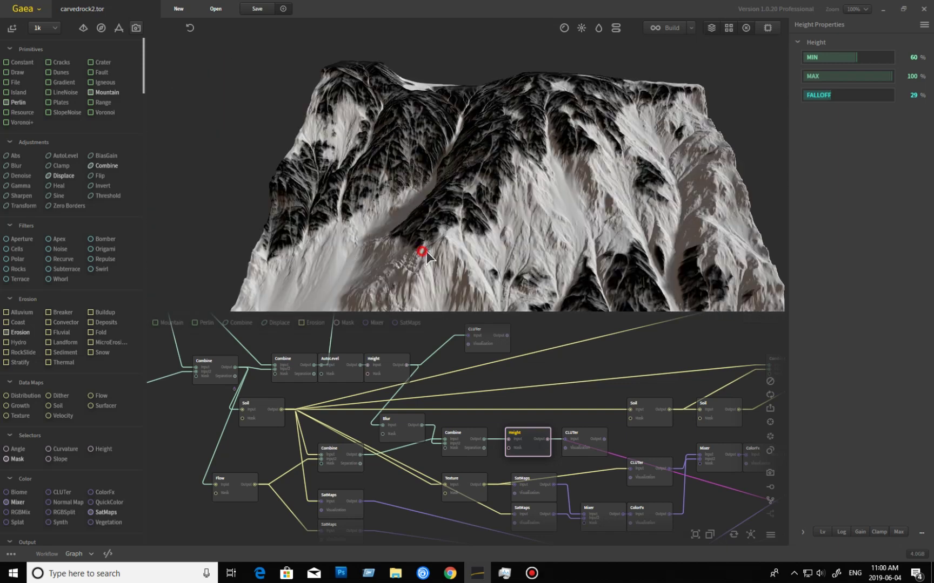
left_click_drag(424, 258, 432, 261)
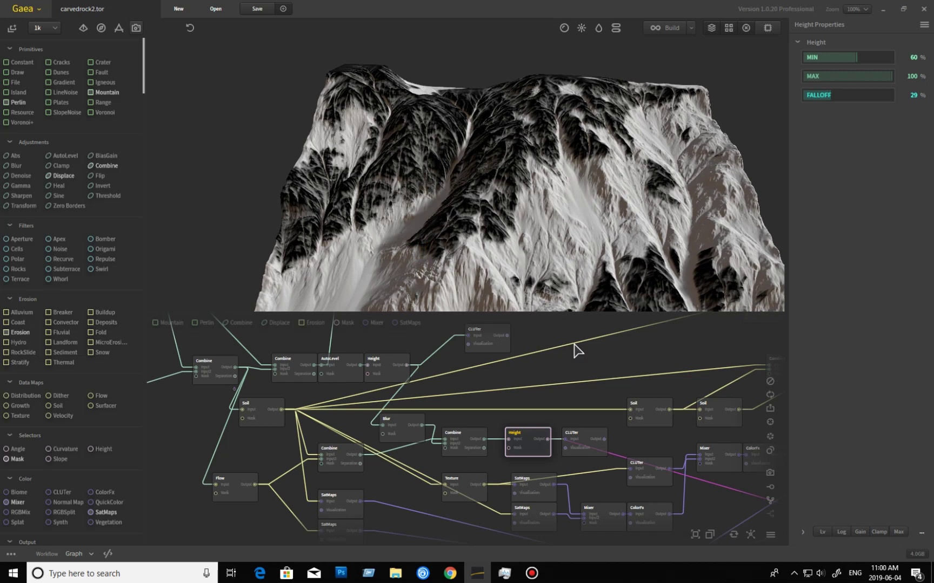
left_click_drag(585, 424, 430, 413)
Preview both CLUTer nodes' red colour maps spread over the mountain's rocky areas.
left_click(365, 363)
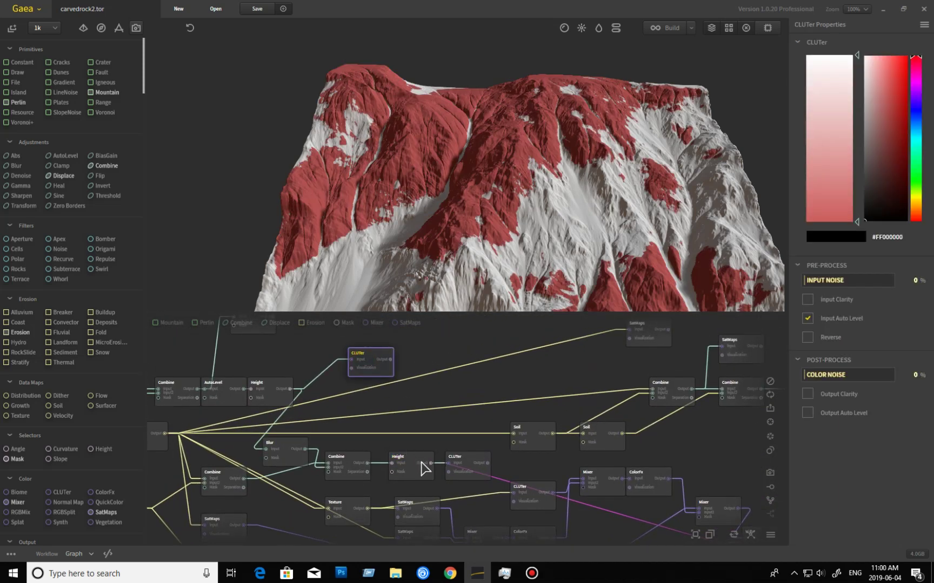
left_click(471, 462)
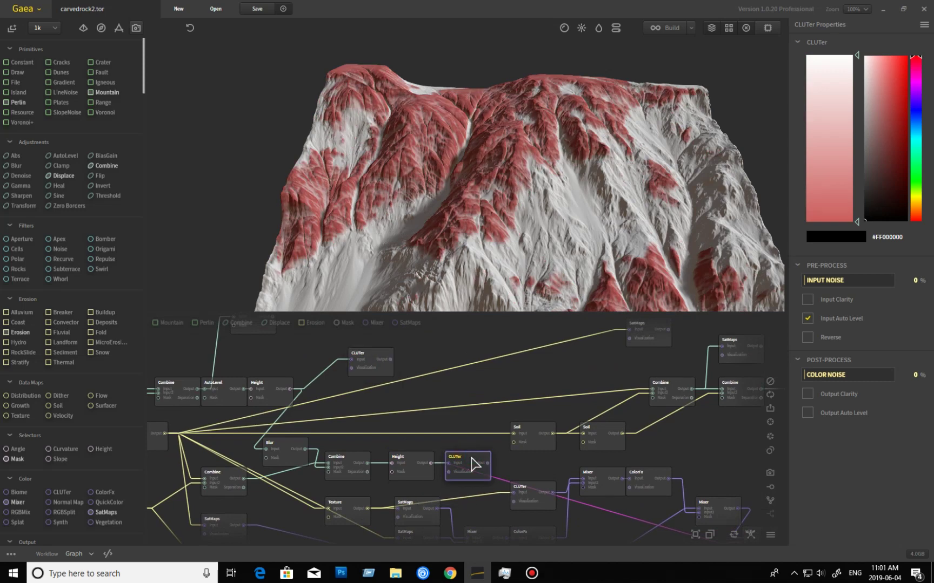
left_click_drag(652, 517, 565, 449)
Compare the Mixer outputs, then set ColorFx's HSL lightness to 1.16 with hue 0%, saturation 0.46.
left_click(535, 460)
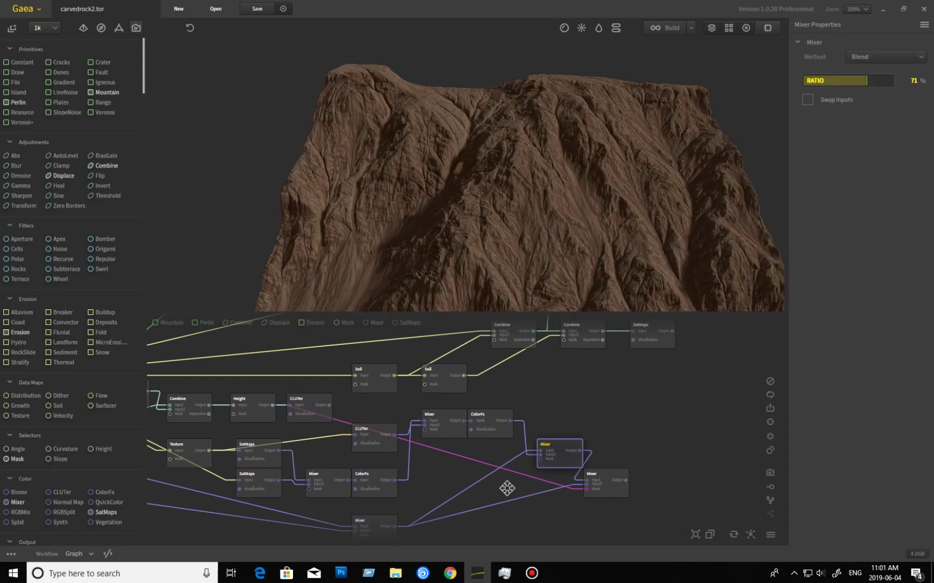
left_click_drag(504, 488, 523, 465)
left_click(400, 505)
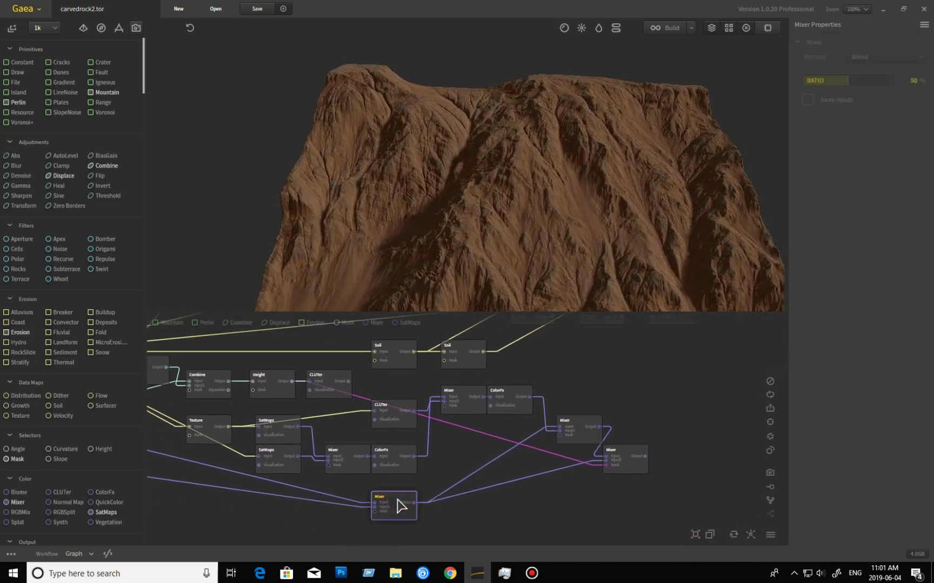
left_click(632, 469)
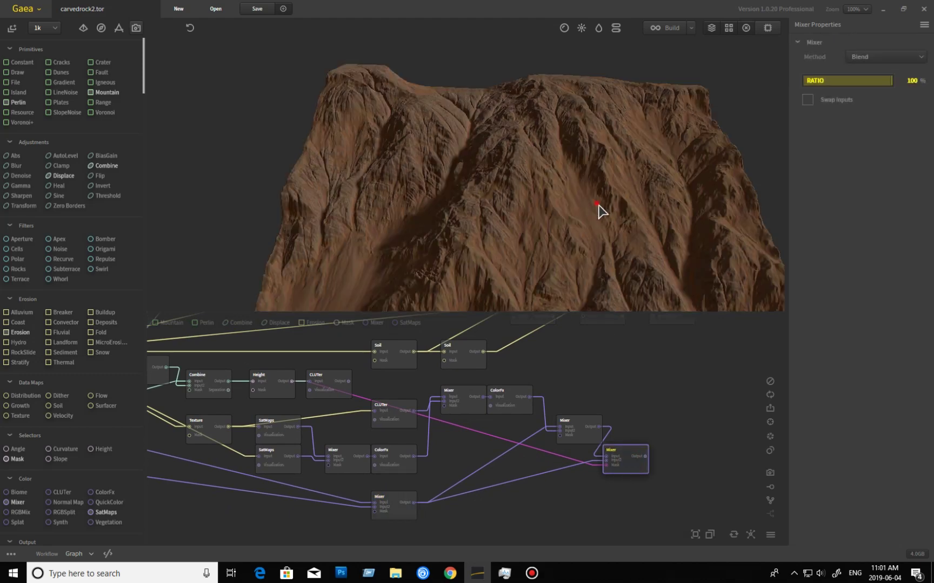
scroll(575, 229, "up", 3)
left_click_drag(506, 214, 512, 219)
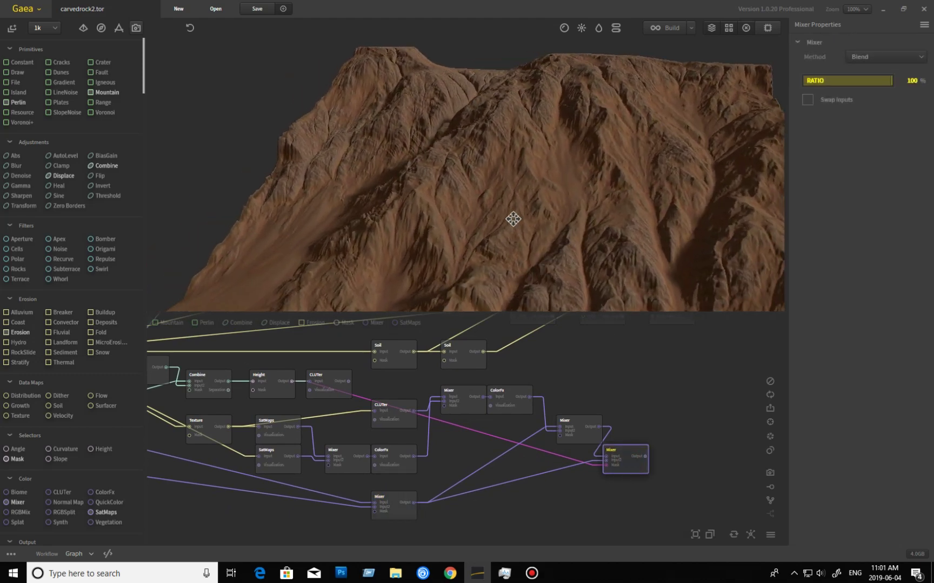
scroll(416, 234, "down", 5)
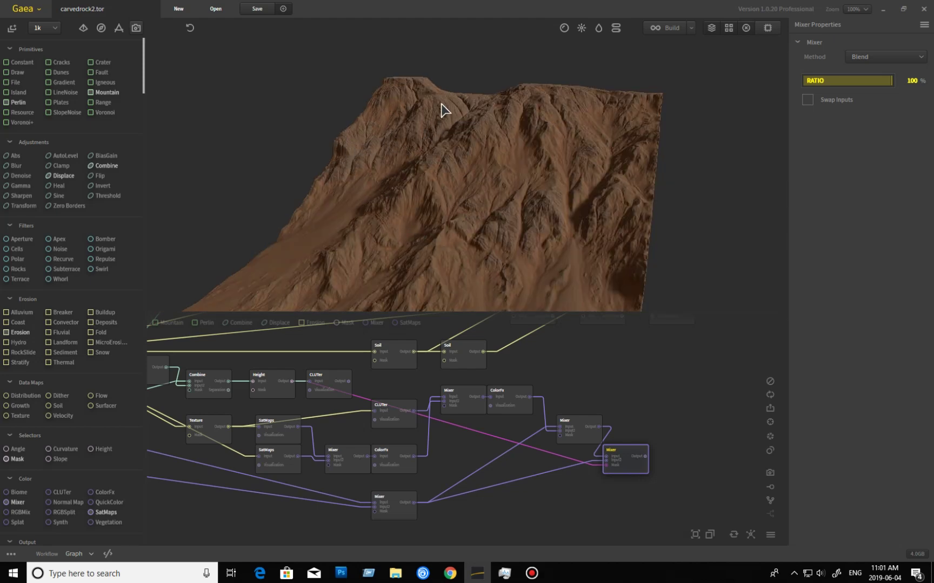
left_click_drag(540, 257, 544, 260)
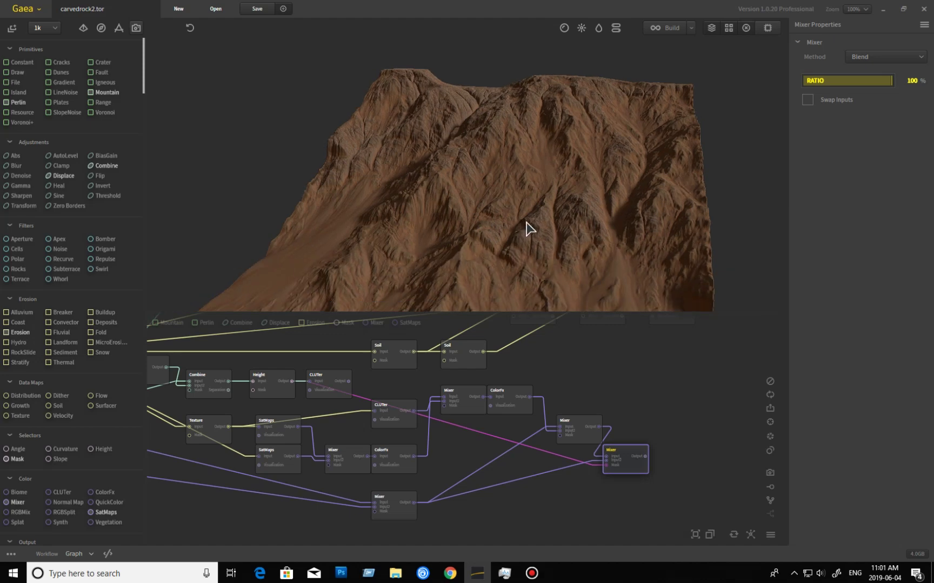
left_click(516, 406)
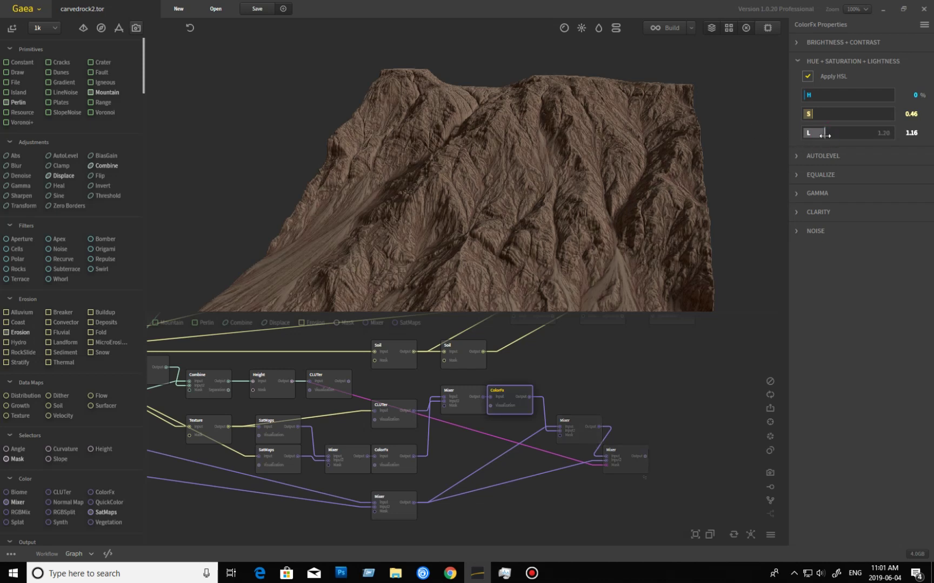
Compare the final and bottom Mixers, ending on the final Mixer at 100% ratio with rockier brown colouring.
left_click(627, 457)
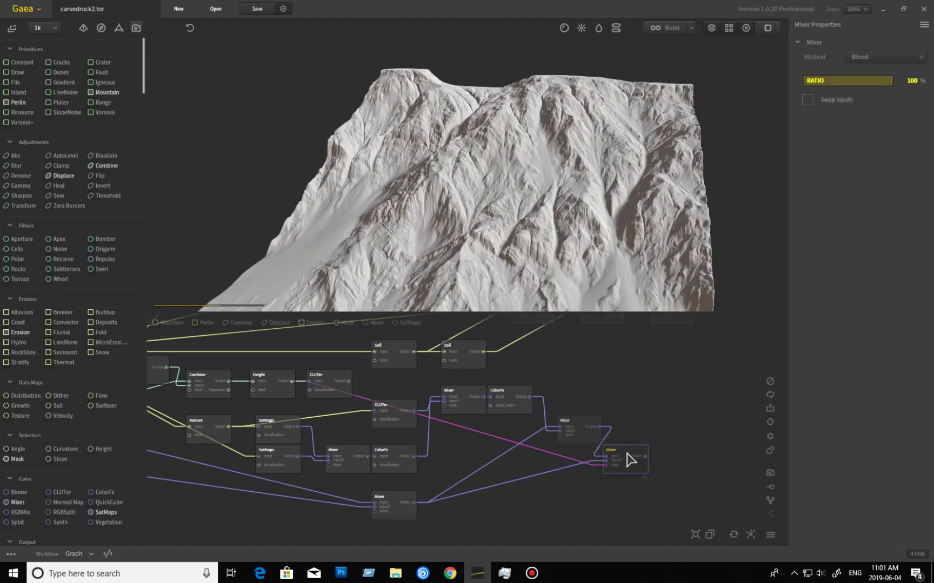
mouse_move(527, 262)
left_mouse_down()
mouse_move(517, 260)
mouse_move(534, 258)
mouse_move(524, 262)
left_mouse_up()
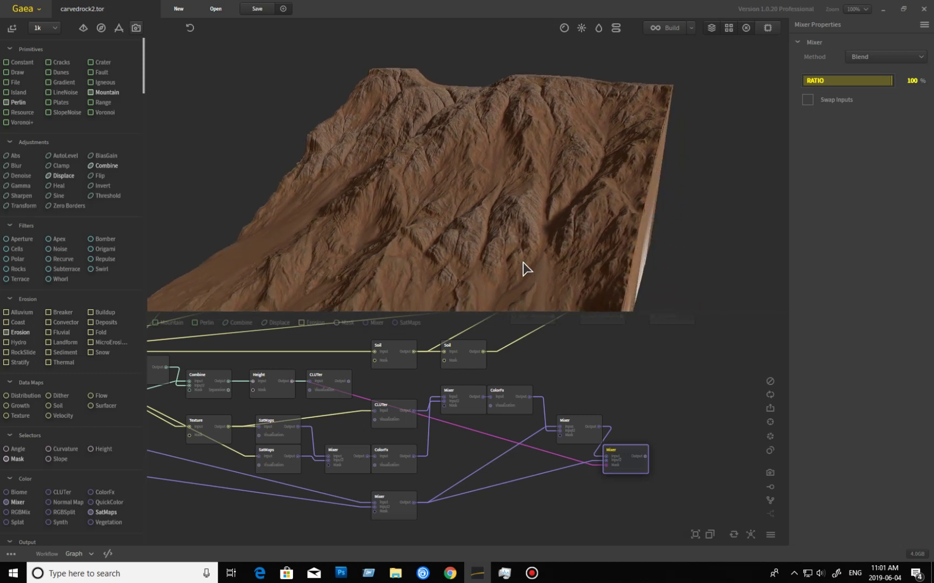
left_click(398, 518)
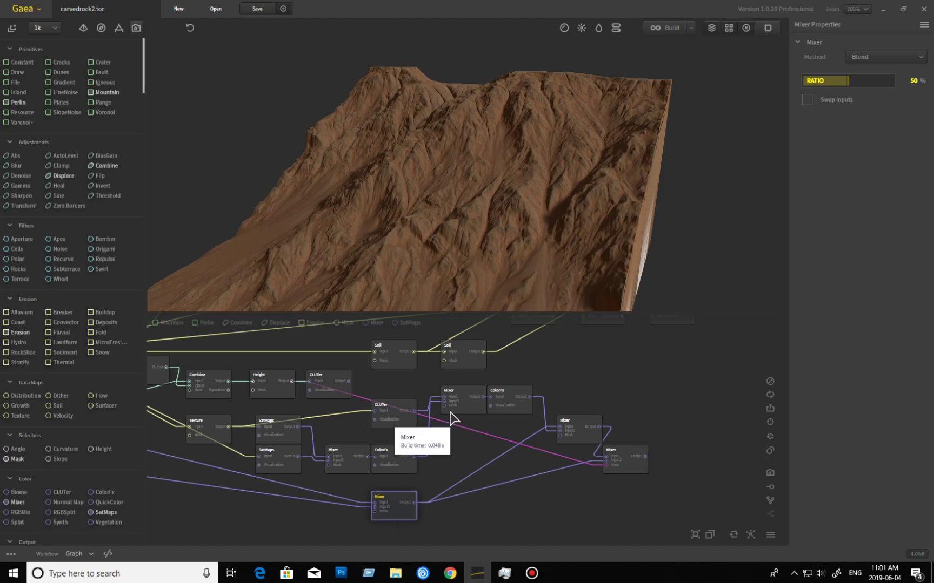
left_click(627, 474)
left_click_drag(531, 267, 536, 289)
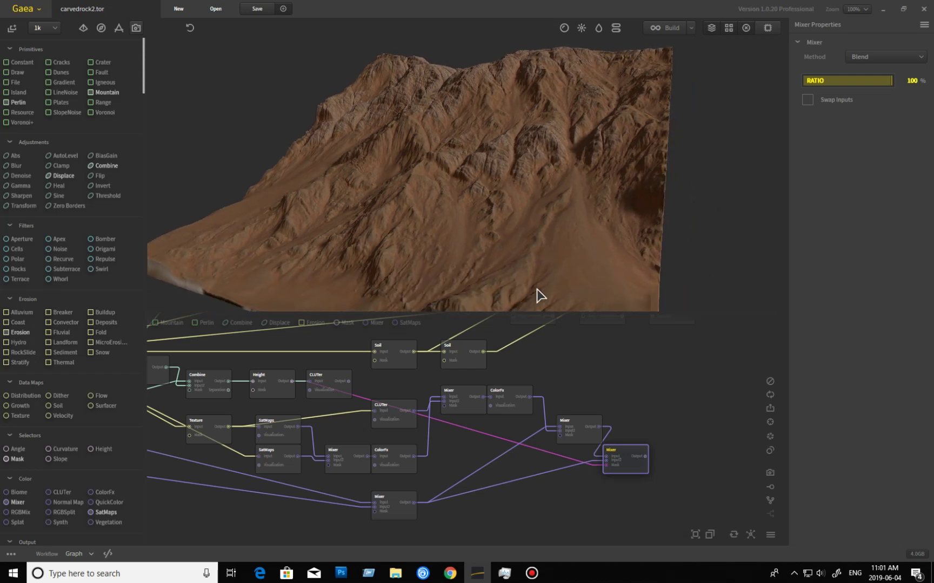
mouse_move(496, 254)
left_mouse_down()
mouse_move(513, 225)
mouse_move(500, 236)
left_mouse_up()
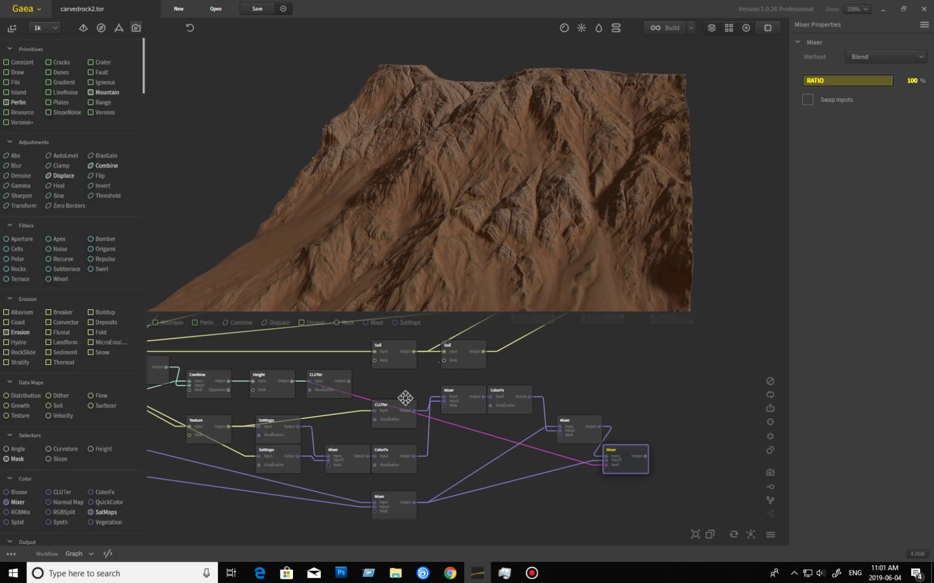
middle_click_drag(396, 396, 451, 413)
mouse_move(486, 273)
left_mouse_down()
mouse_move(477, 246)
mouse_move(472, 261)
left_mouse_up()
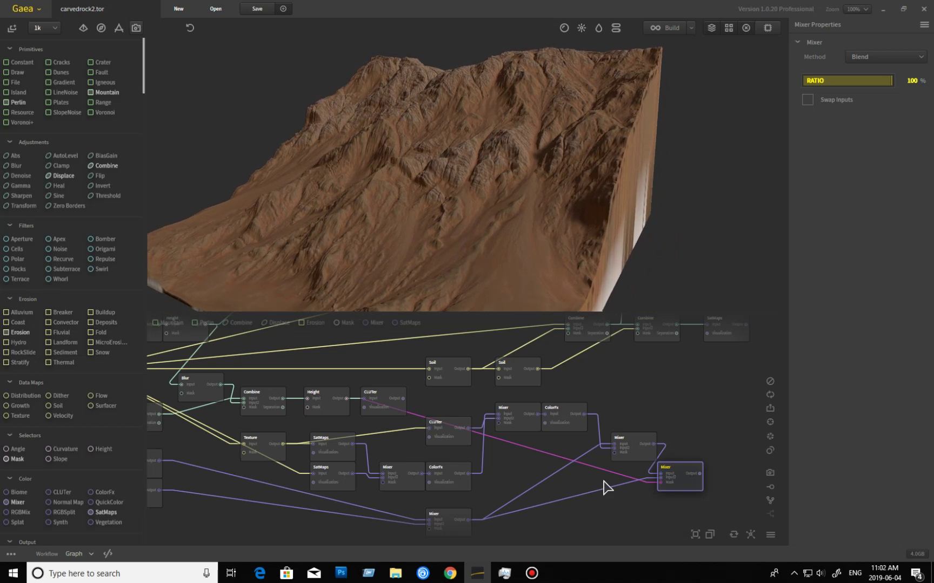
middle_click_drag(582, 498, 611, 527)
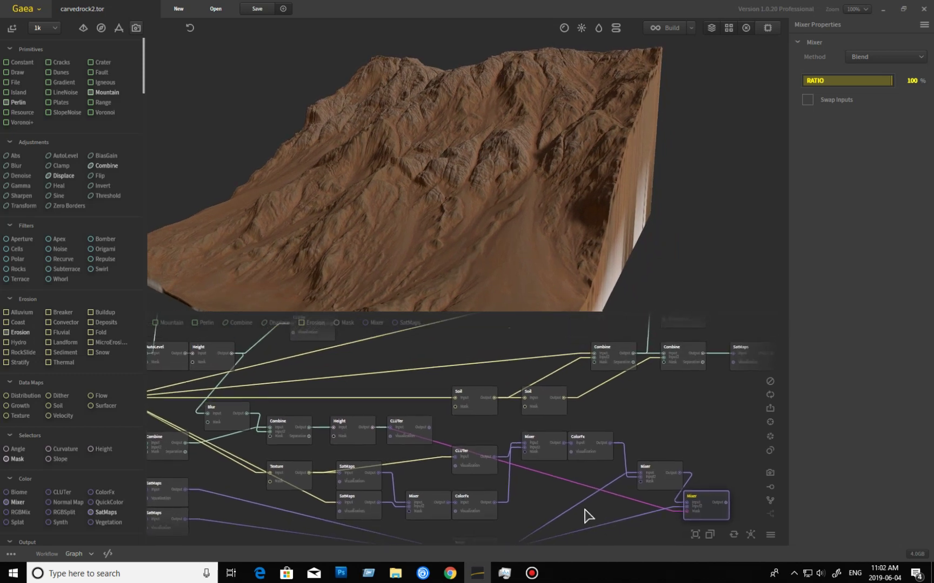
middle_click_drag(386, 386, 581, 376)
middle_click_drag(312, 469, 462, 465)
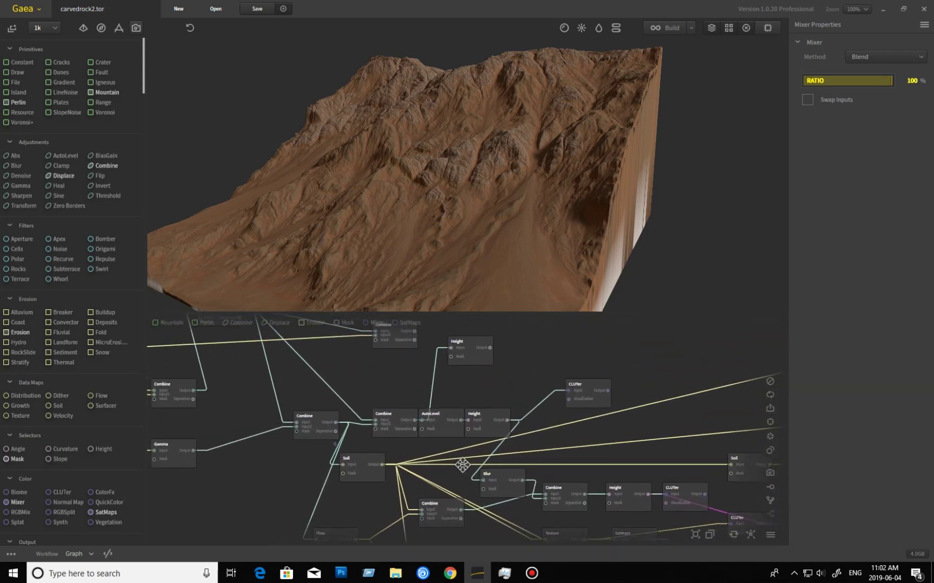
middle_click_drag(446, 489, 469, 436)
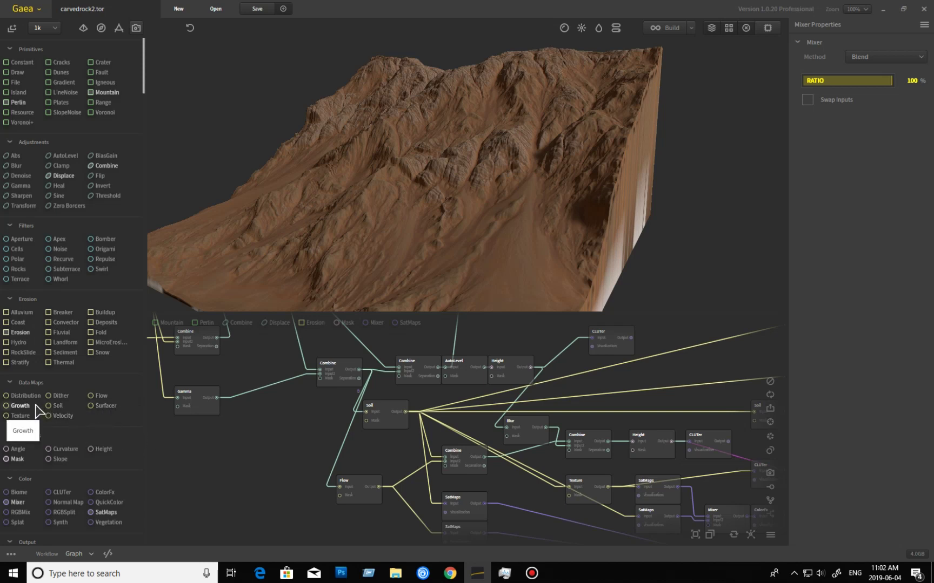
left_click_drag(37, 411, 232, 459)
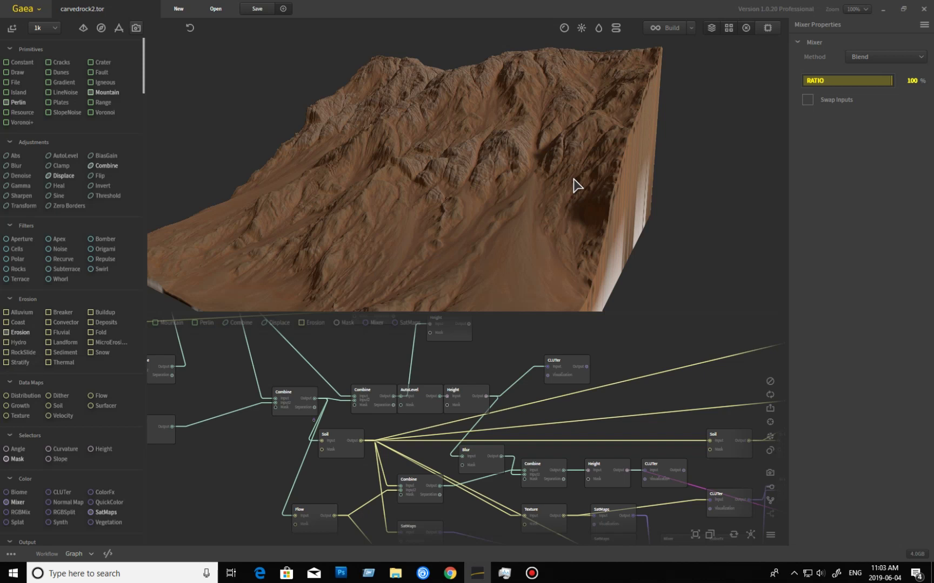
middle_click_drag(221, 419, 434, 481)
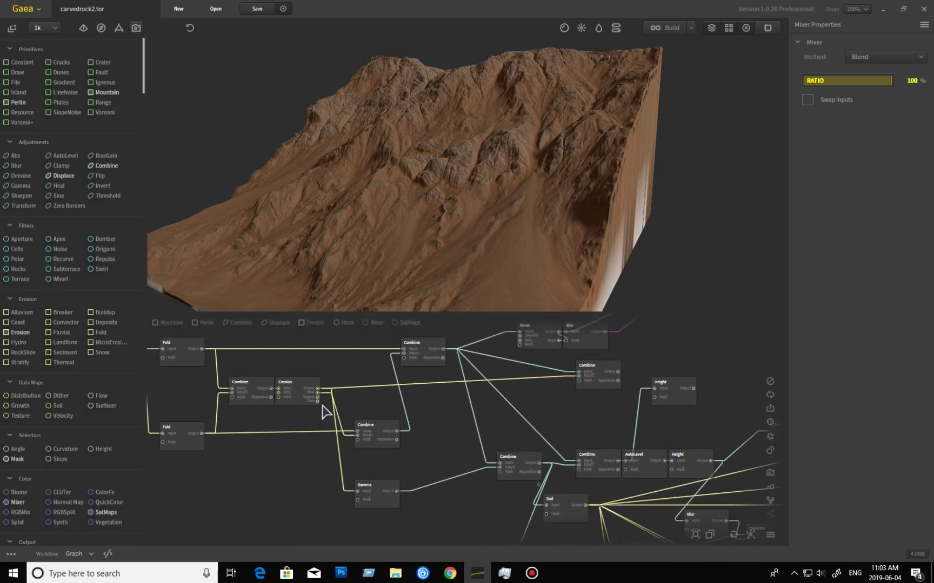